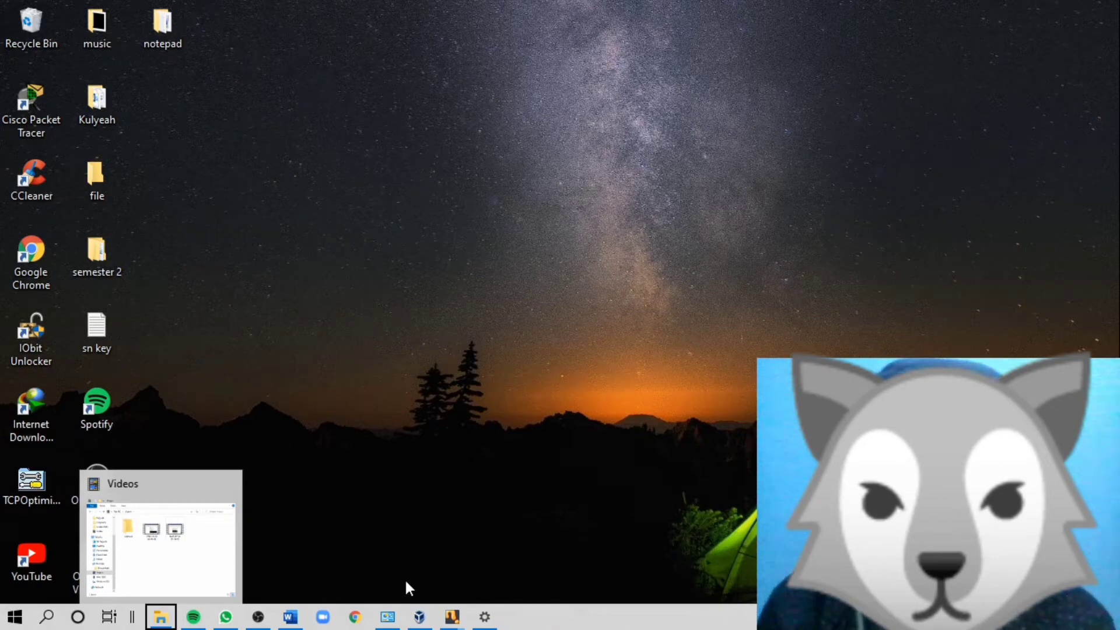
Open the Wi-Fi 2 adapter's properties from the network adapter options and examine its IPv4 settings.
click(481, 617)
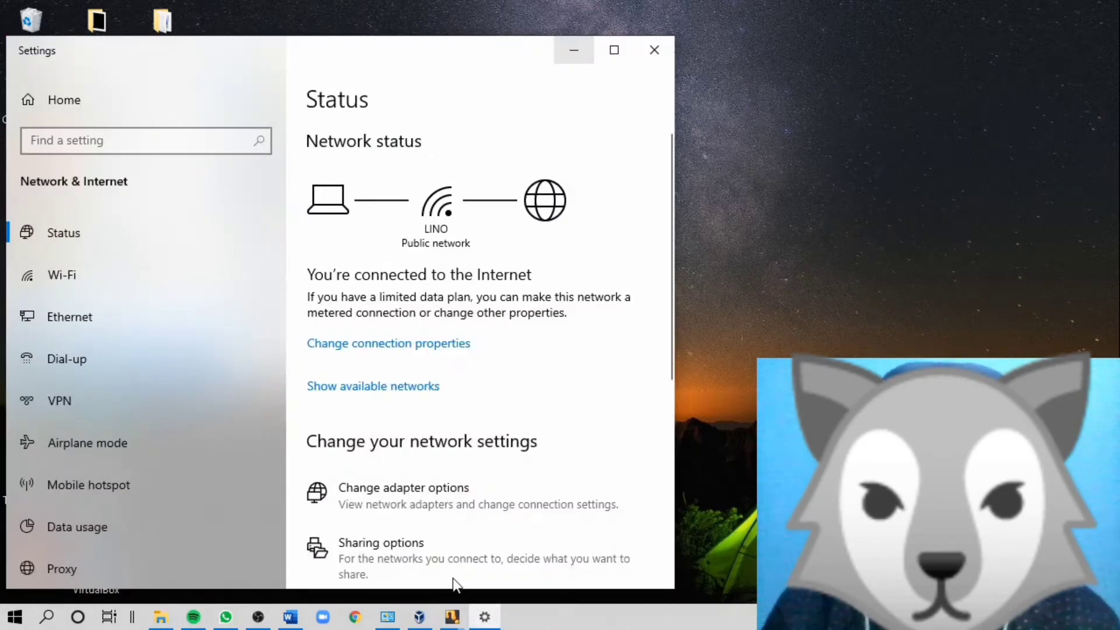
click(444, 500)
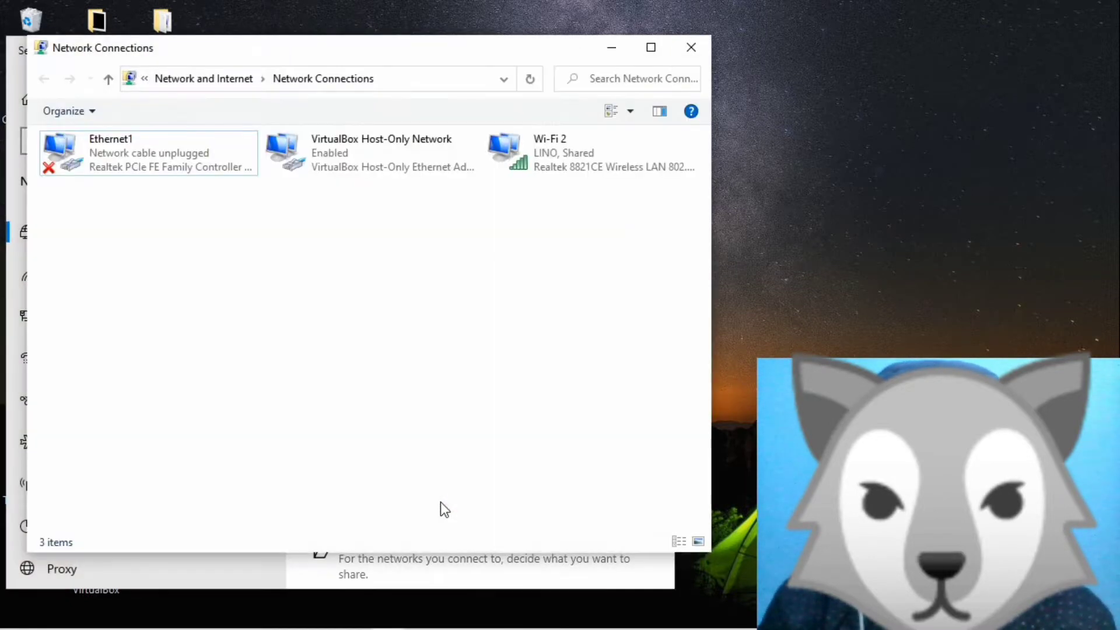
click(552, 158)
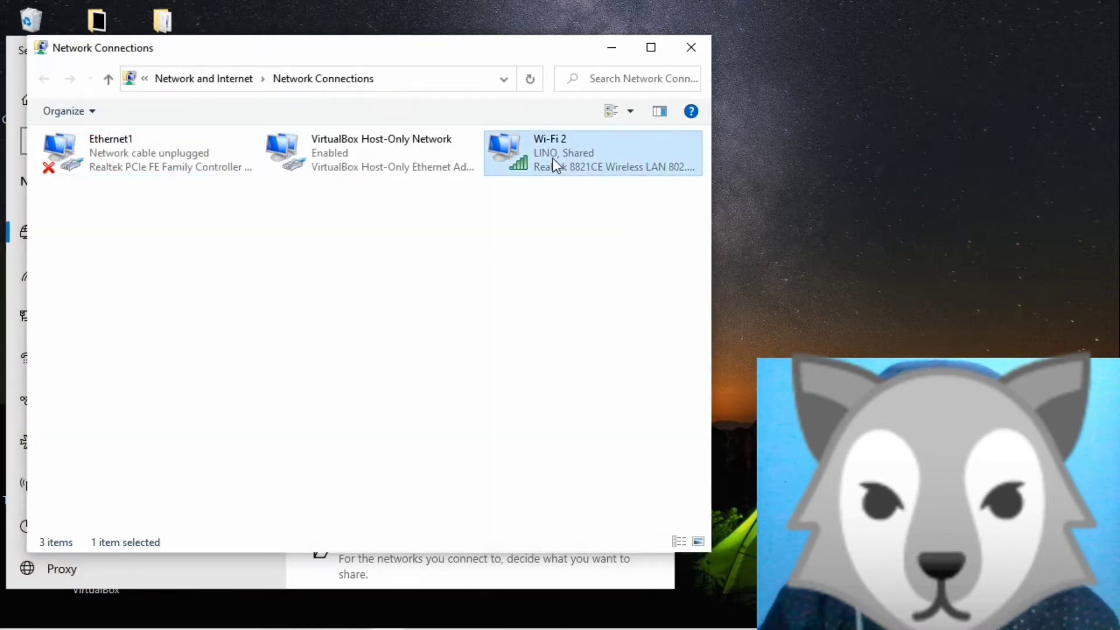
right_click(552, 159)
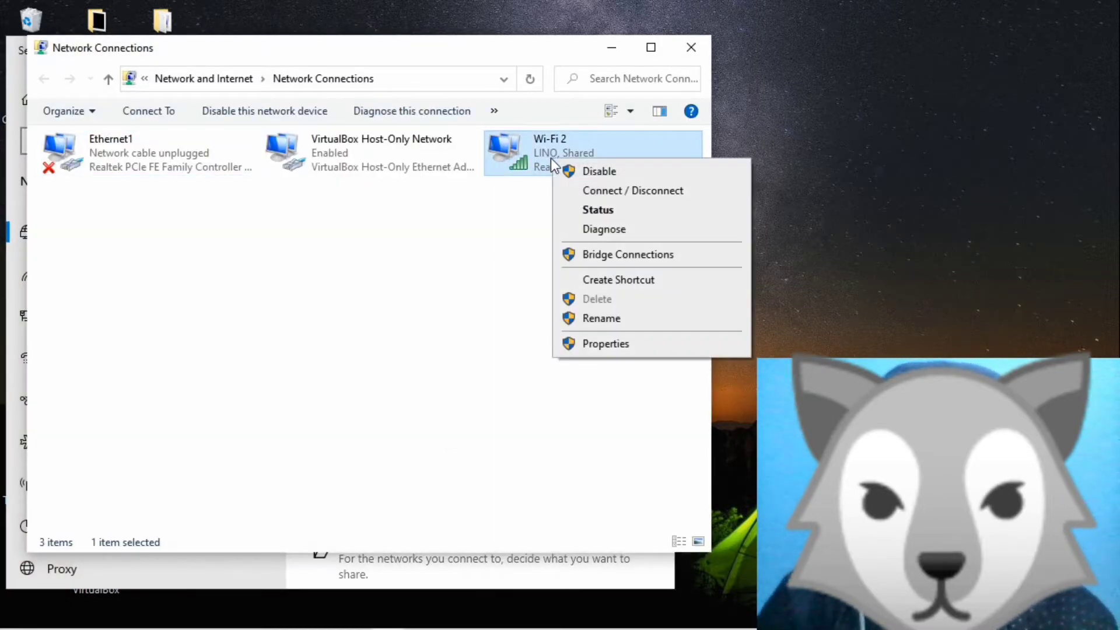
click(600, 350)
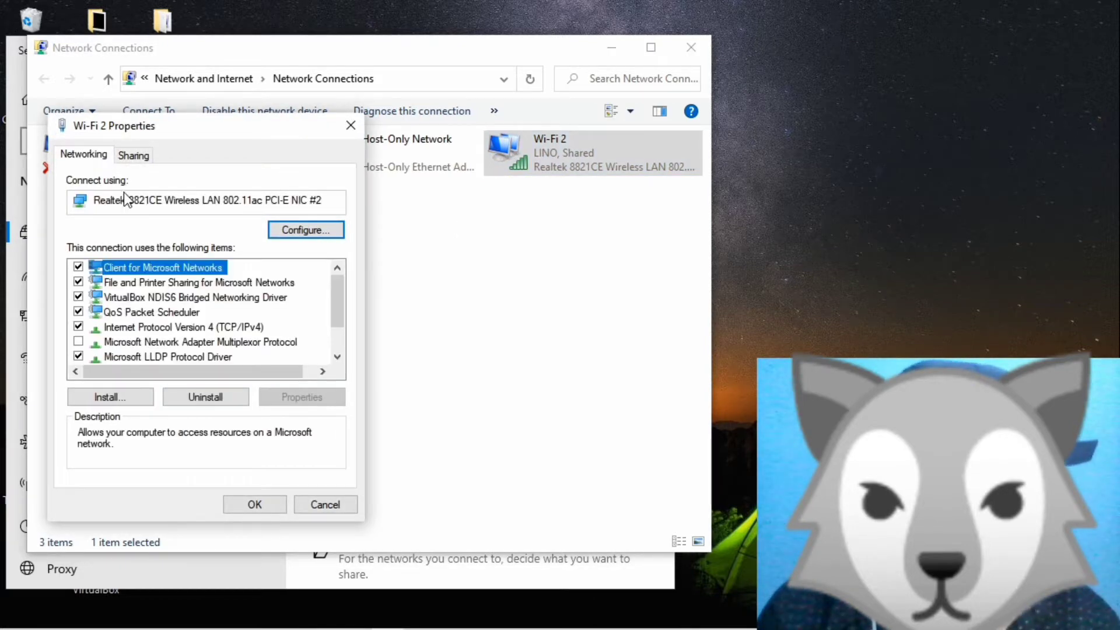
double_click(149, 328)
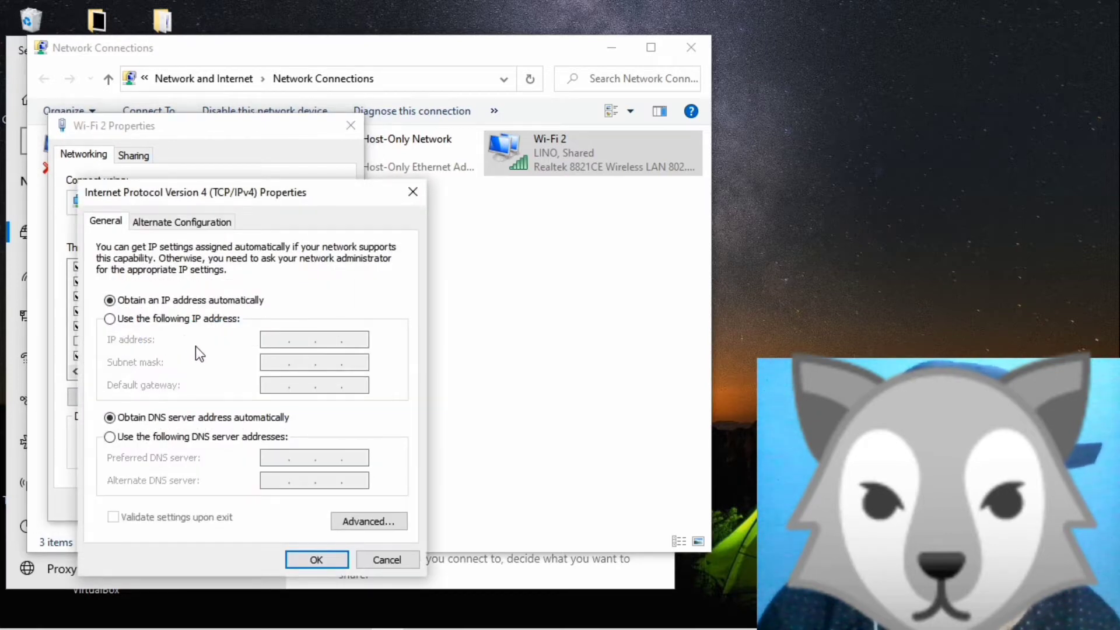
click(402, 201)
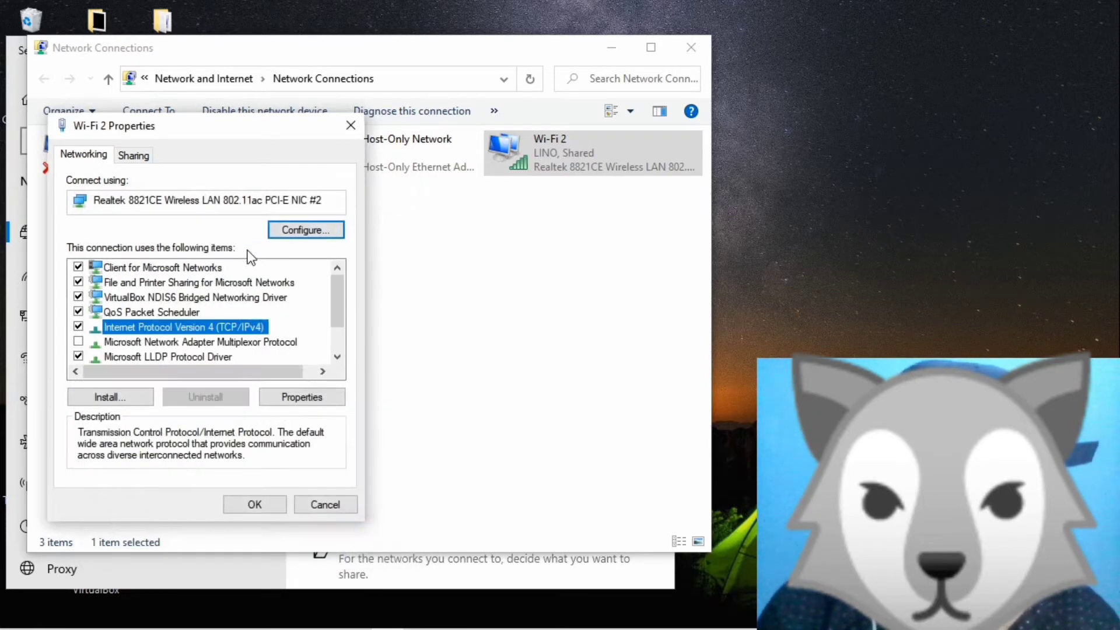
Examine Wi-Fi 2's Internet Connection Sharing options for the VirtualBox Host-Only Network and close the properties without saving.
click(146, 154)
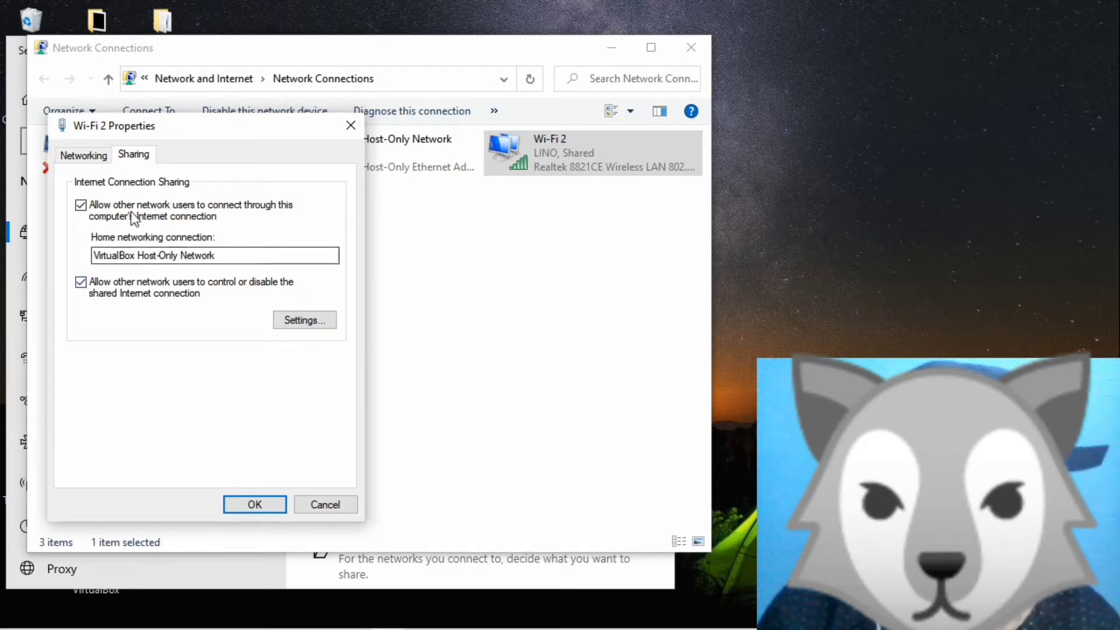
click(82, 205)
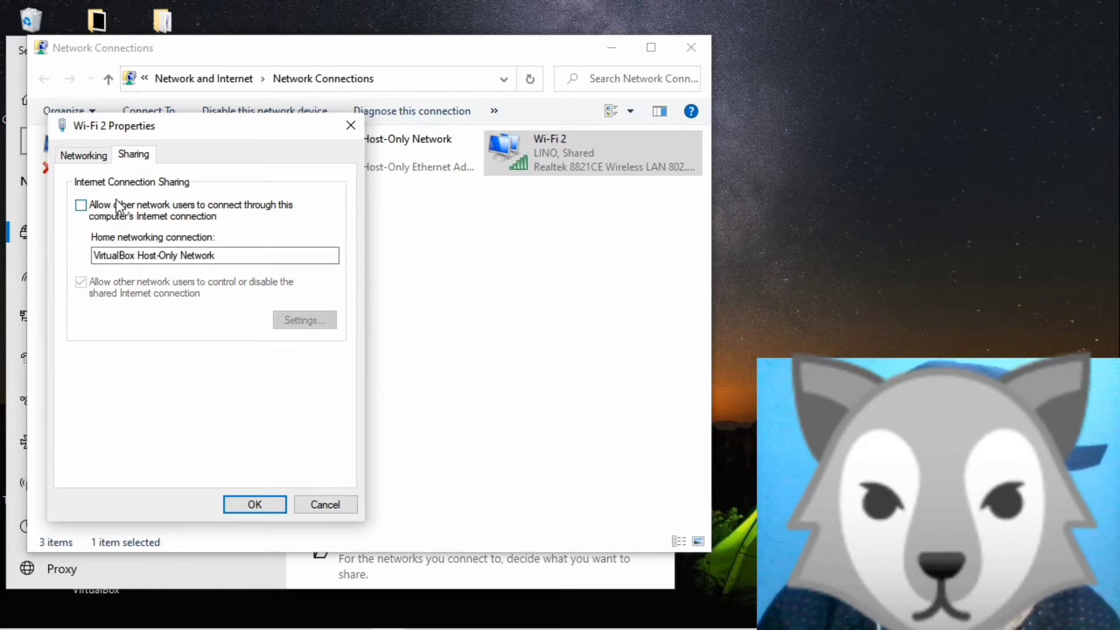
click(97, 208)
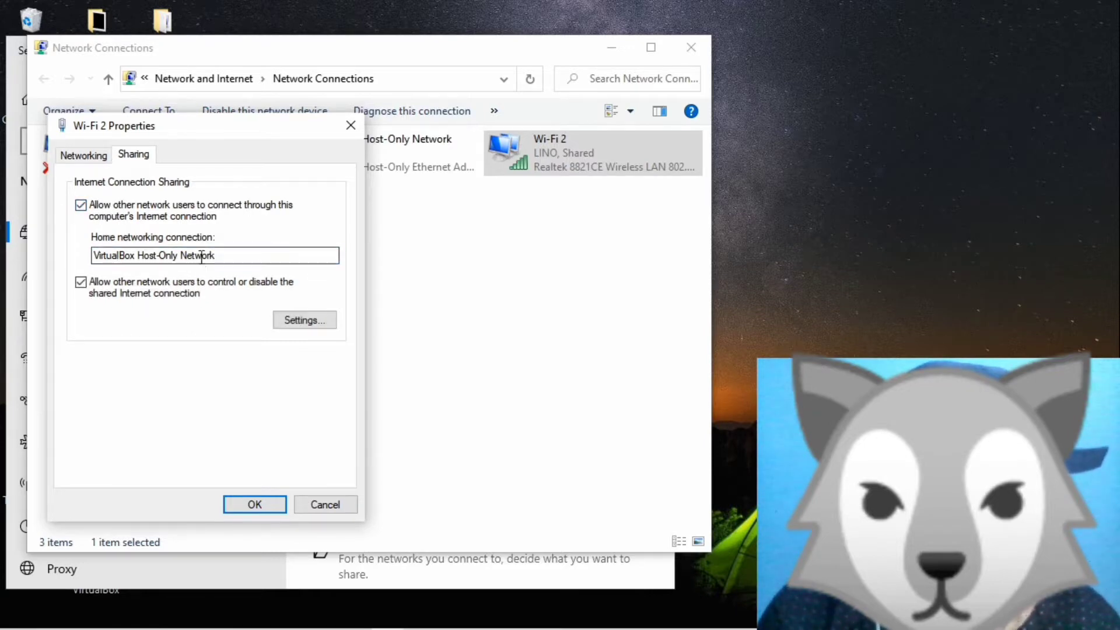
click(115, 209)
click(95, 209)
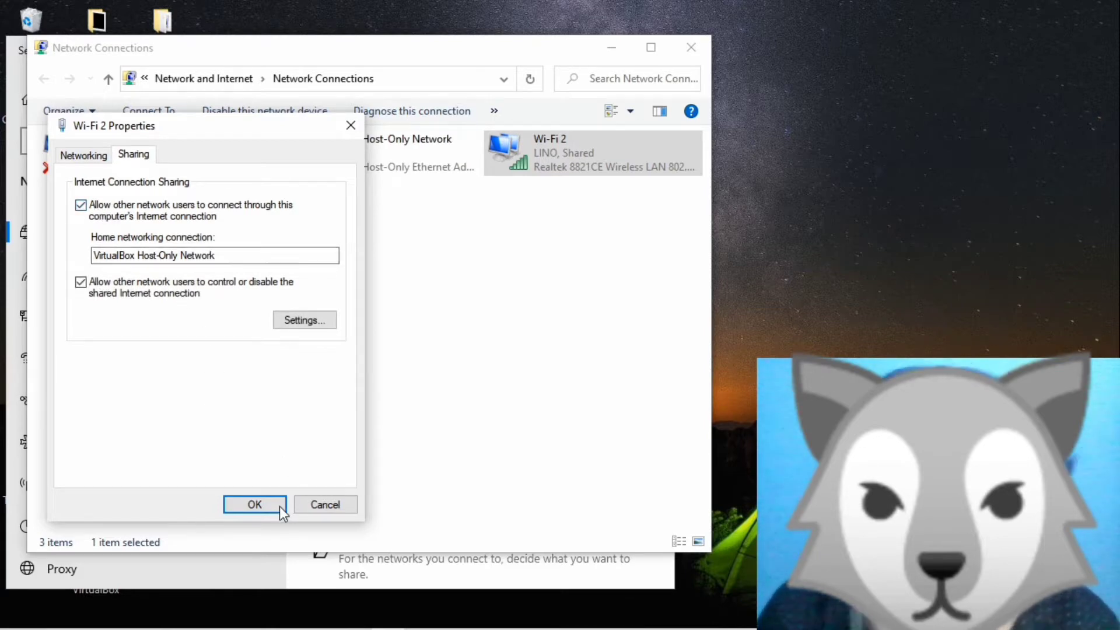
click(304, 505)
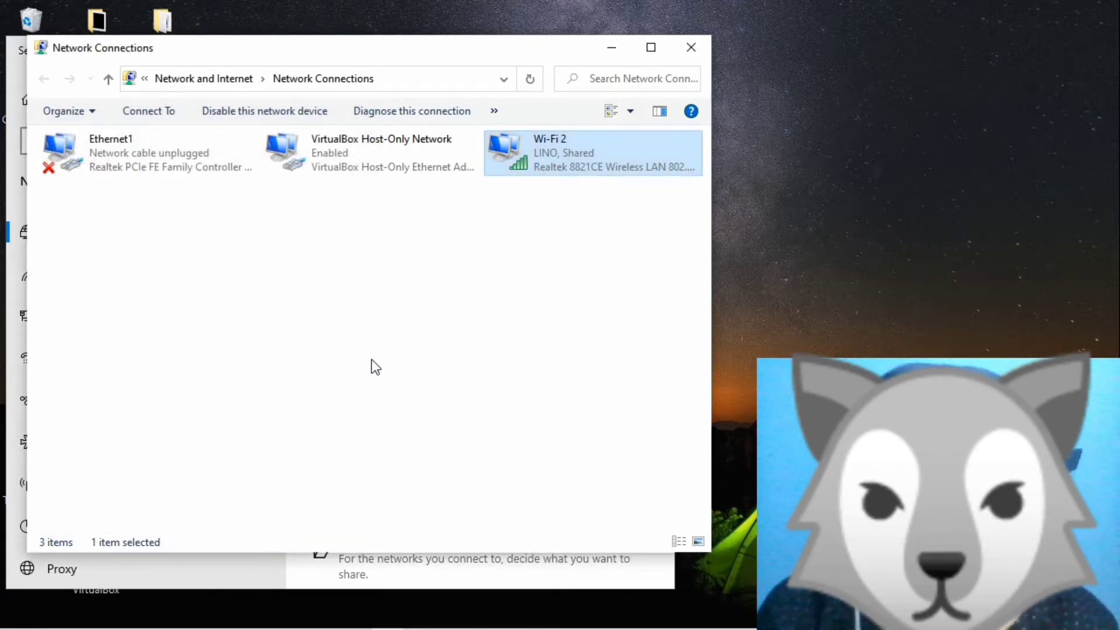
Check the VirtualBox Host-Only Network adapter's IPv4 settings and close the network connection and settings windows.
click(366, 153)
right_click(365, 153)
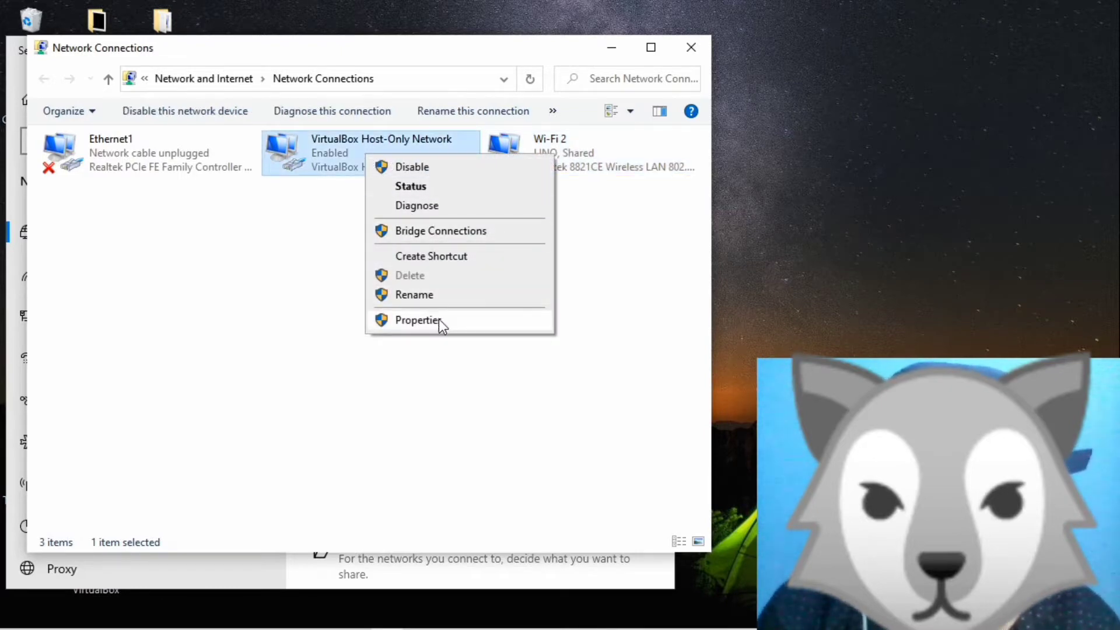
click(417, 320)
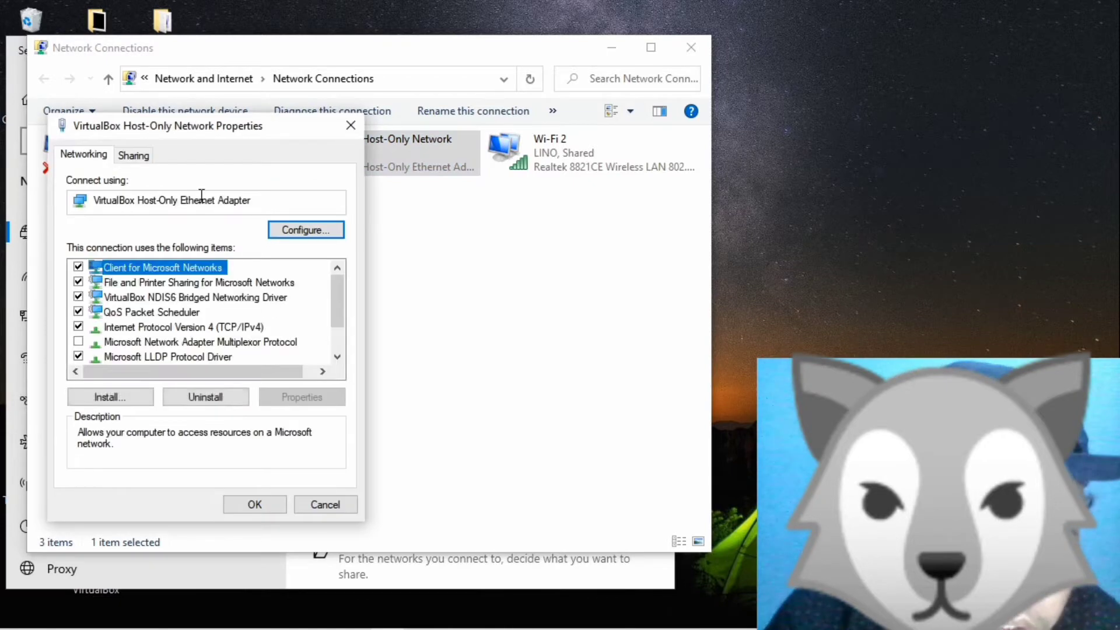
double_click(151, 325)
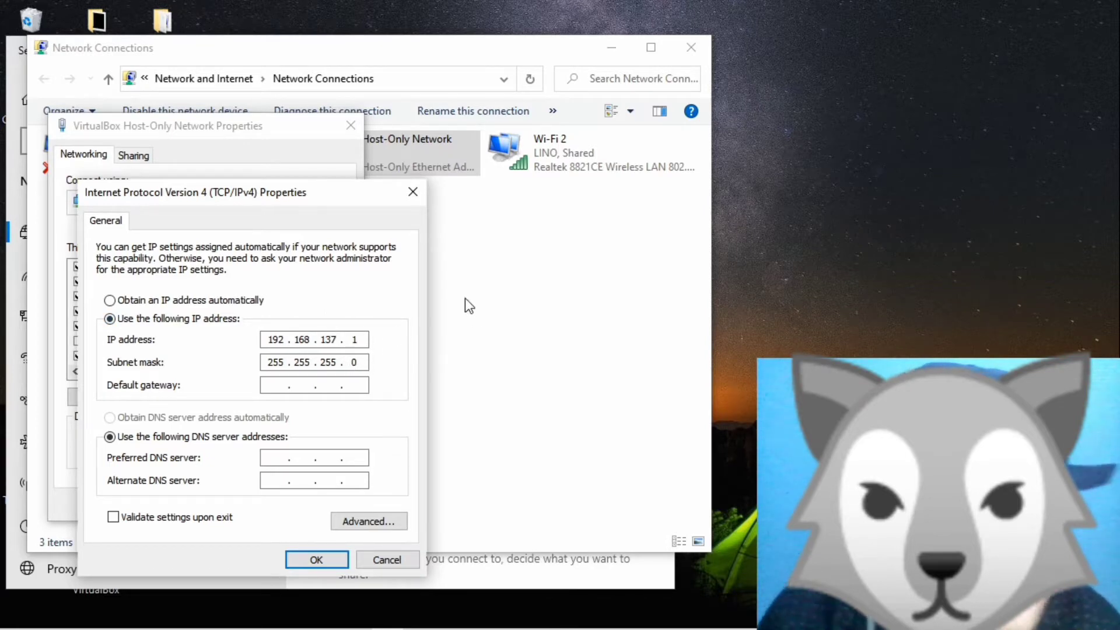
click(342, 559)
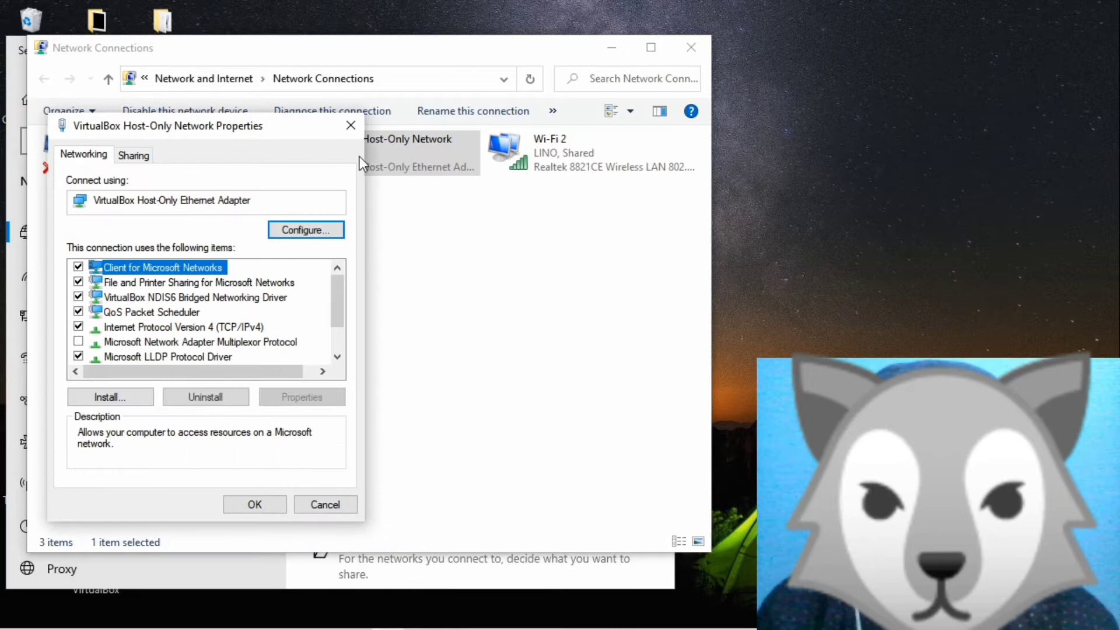
click(353, 126)
click(691, 51)
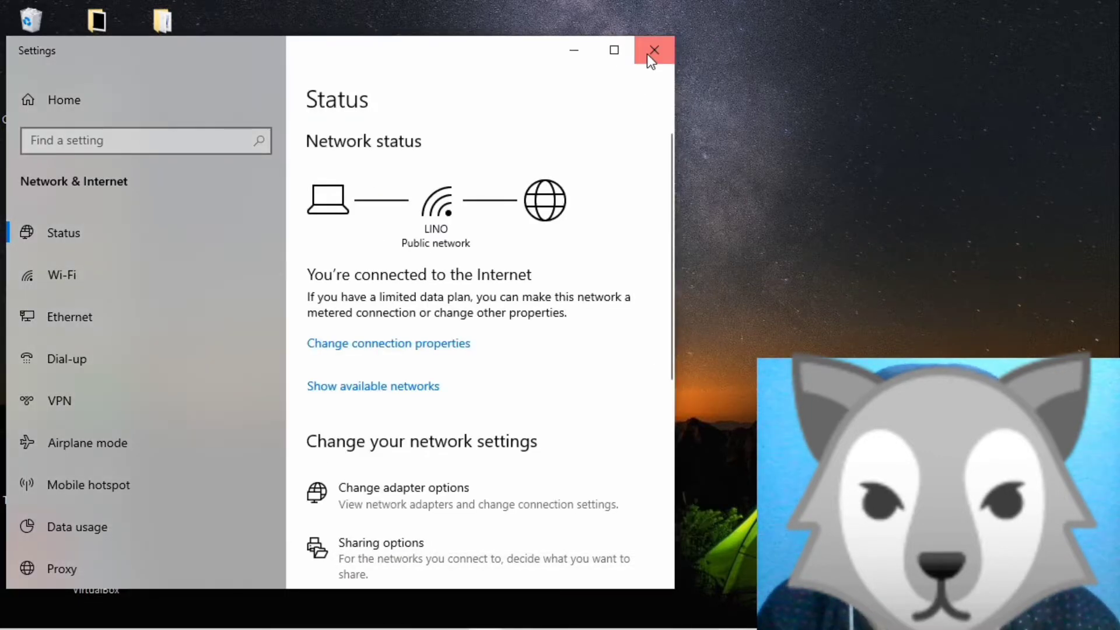
click(647, 54)
Check the status of the XP and MIKROTIK machines in VirtualBox Manager and minimize it.
mouse_move(461, 621)
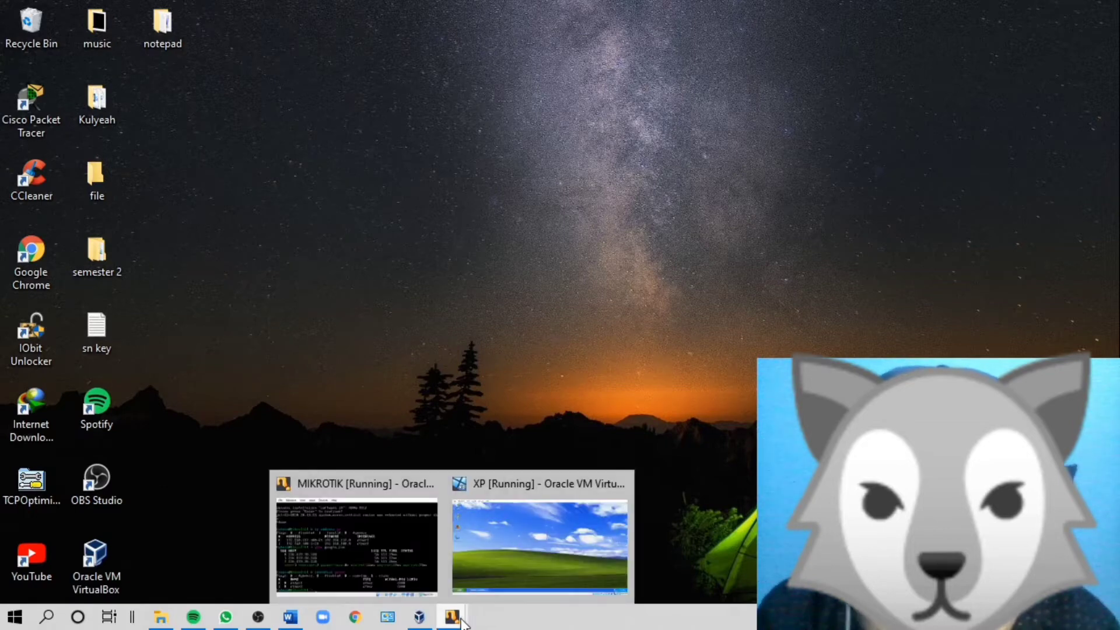
click(425, 620)
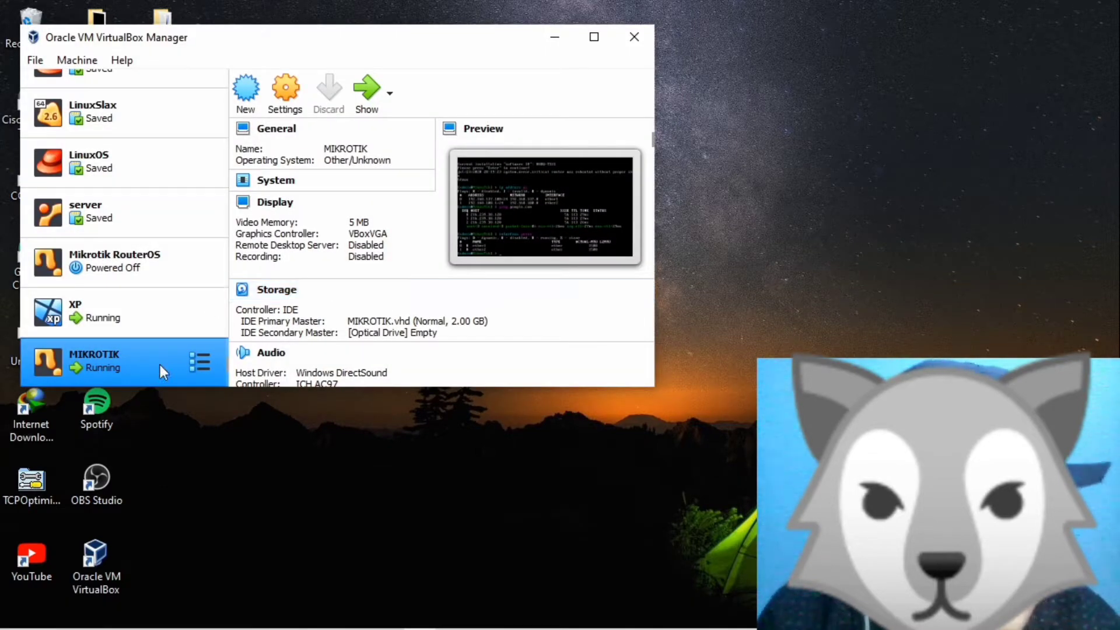
ctrl+click(152, 325)
ctrl+click(151, 323)
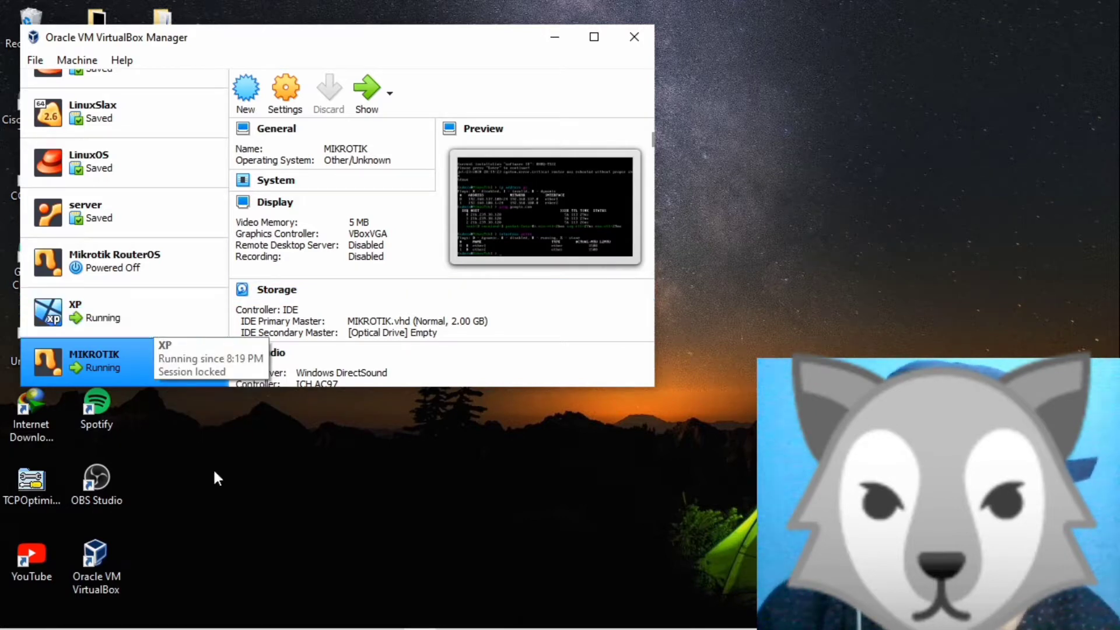
click(552, 44)
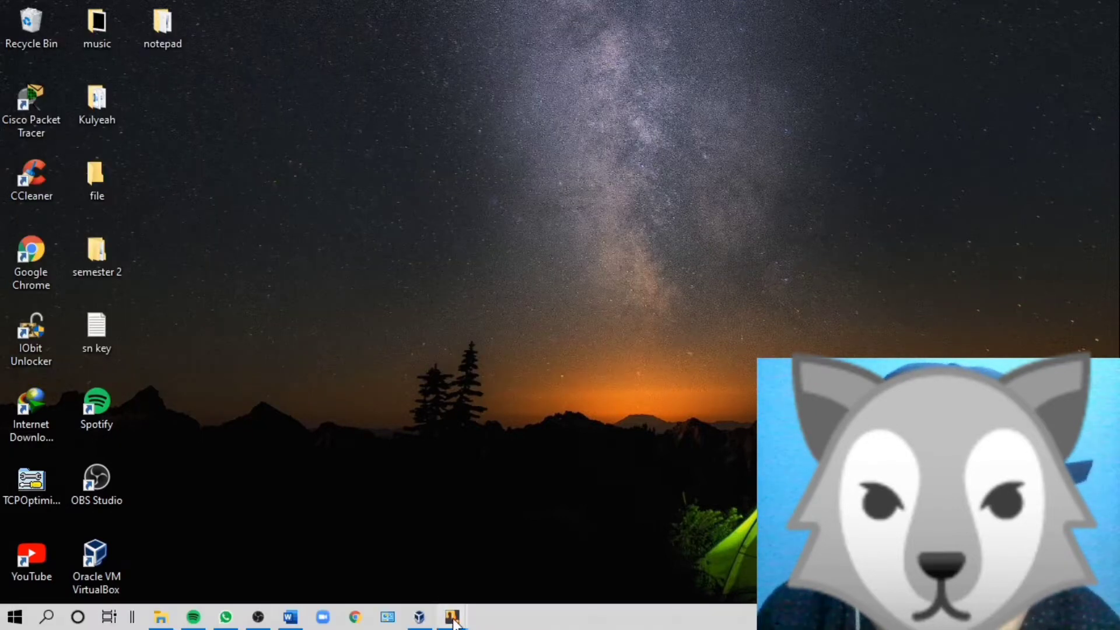
Review the IP addresses, google.com ping and interface list in the MIKROTIK machine's console, and minimize it.
mouse_move(453, 616)
click(415, 569)
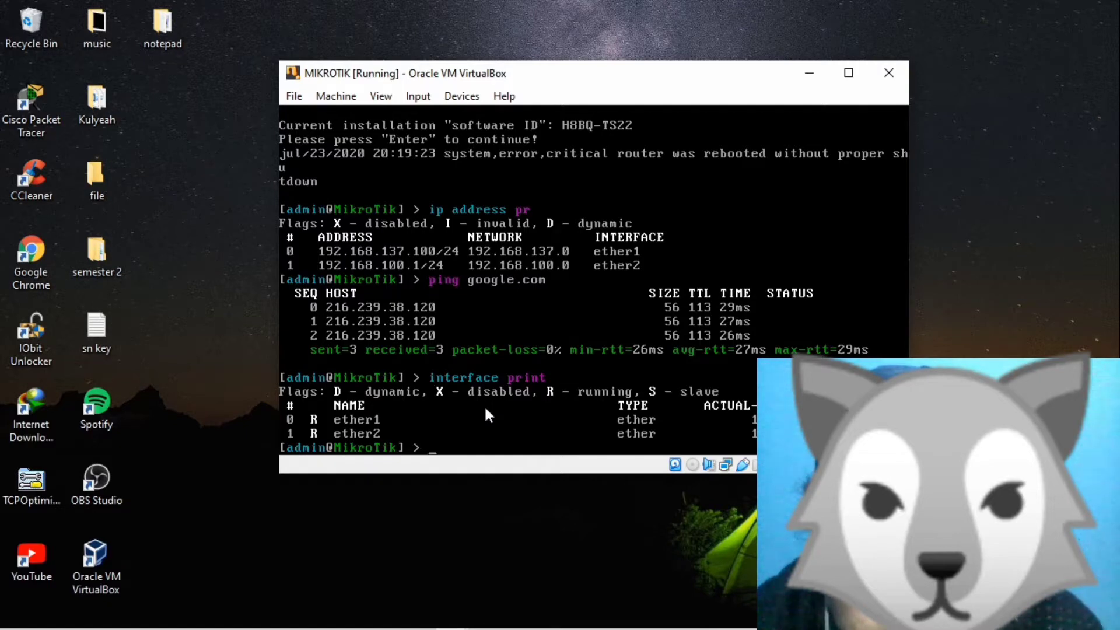
click(810, 73)
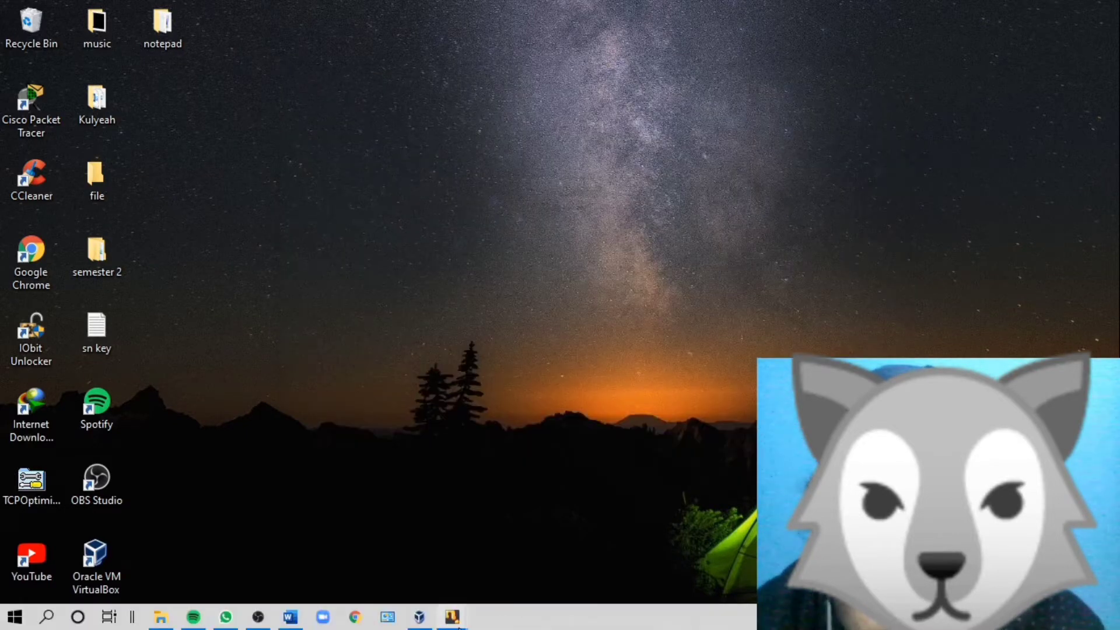
Switch to the XP machine, launch WinBox, connect to 192.168.100.1 as admin and dismiss the RouterOS welcome notice.
mouse_move(460, 627)
click(499, 559)
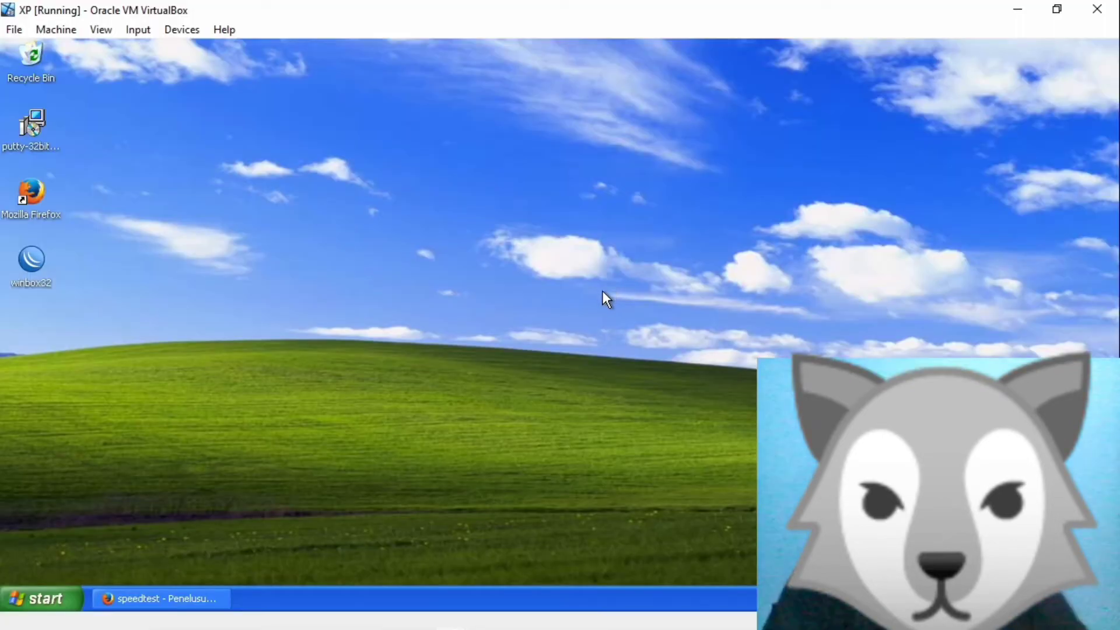
double_click(32, 260)
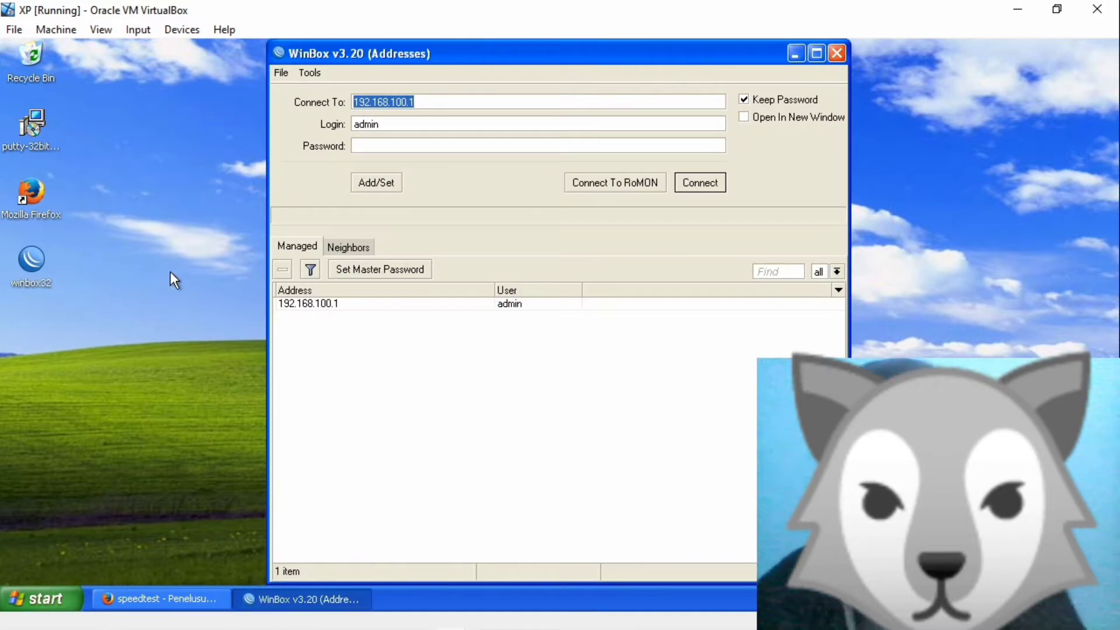
click(444, 122)
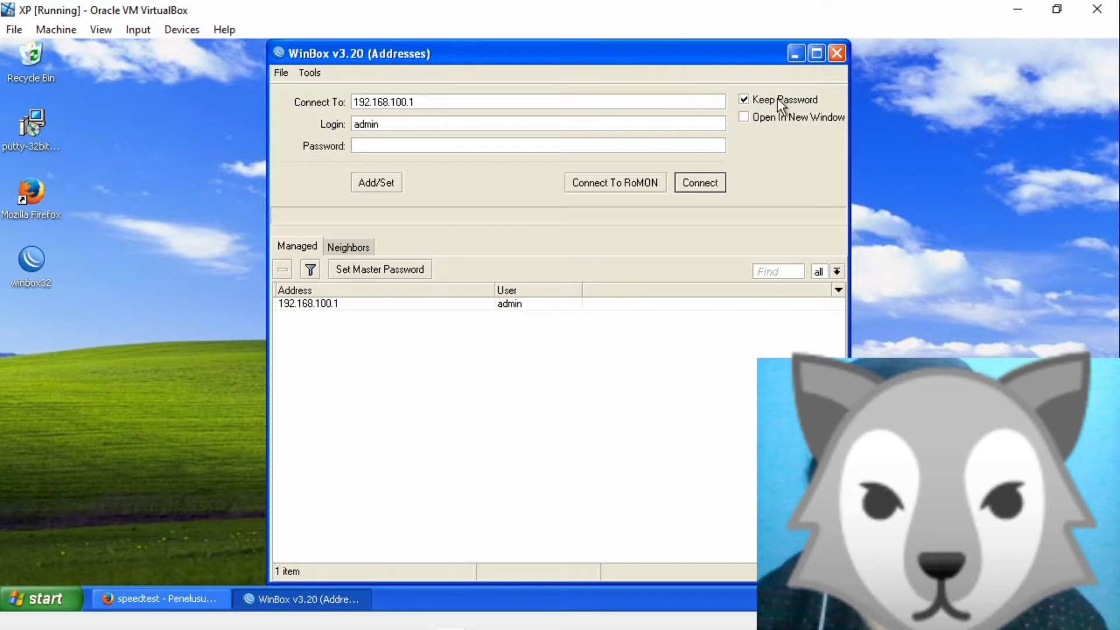
click(699, 183)
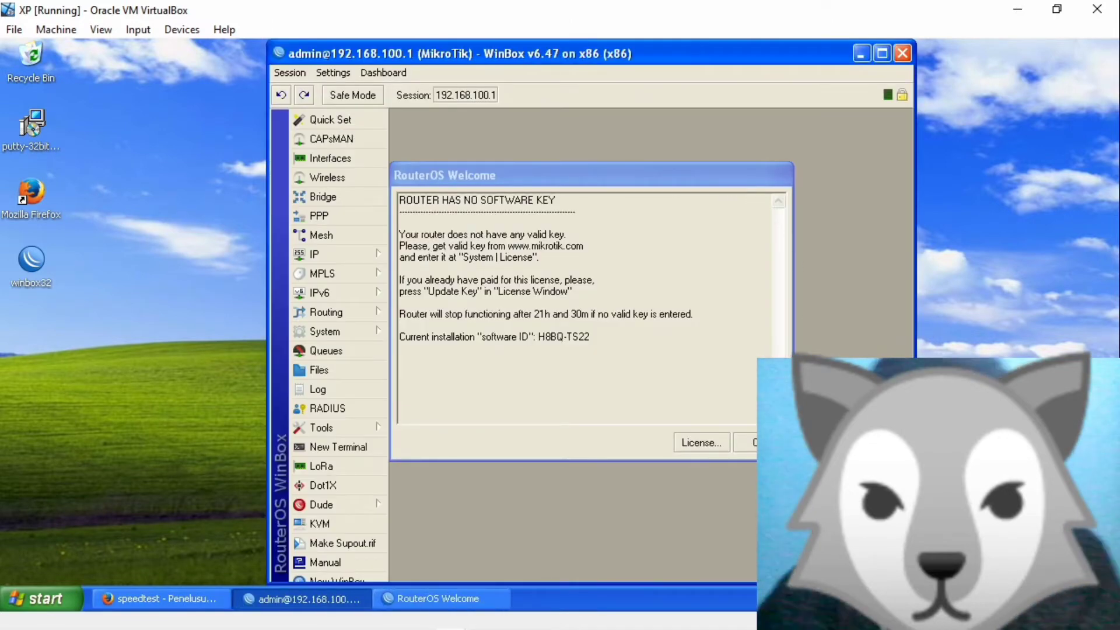
click(752, 441)
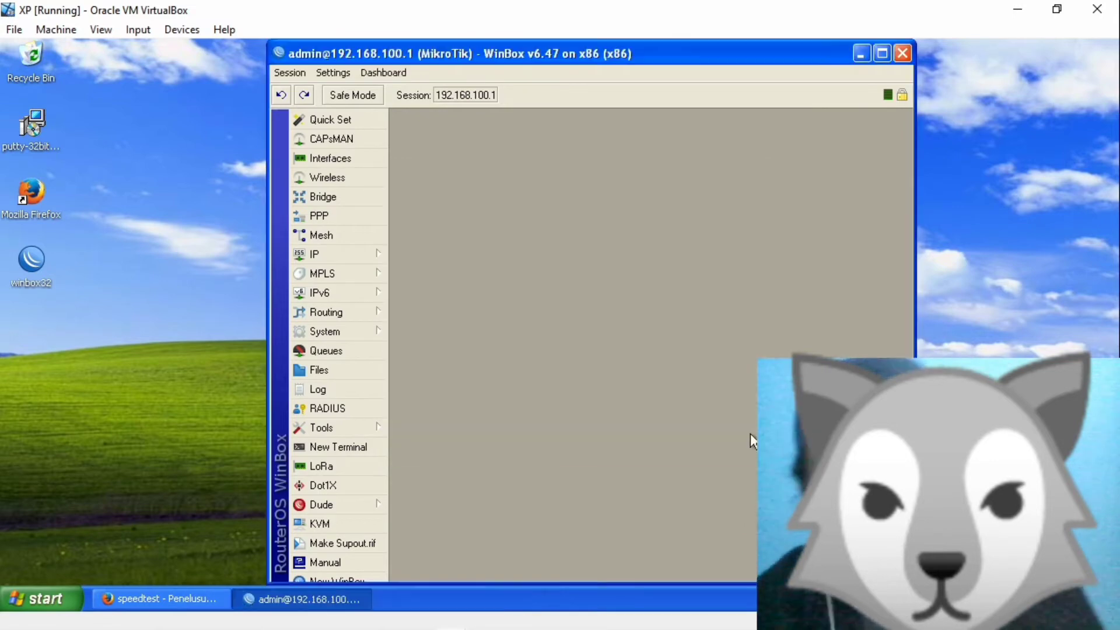
Open the router's IP DHCP Server settings and discard a blank new server entry.
click(370, 260)
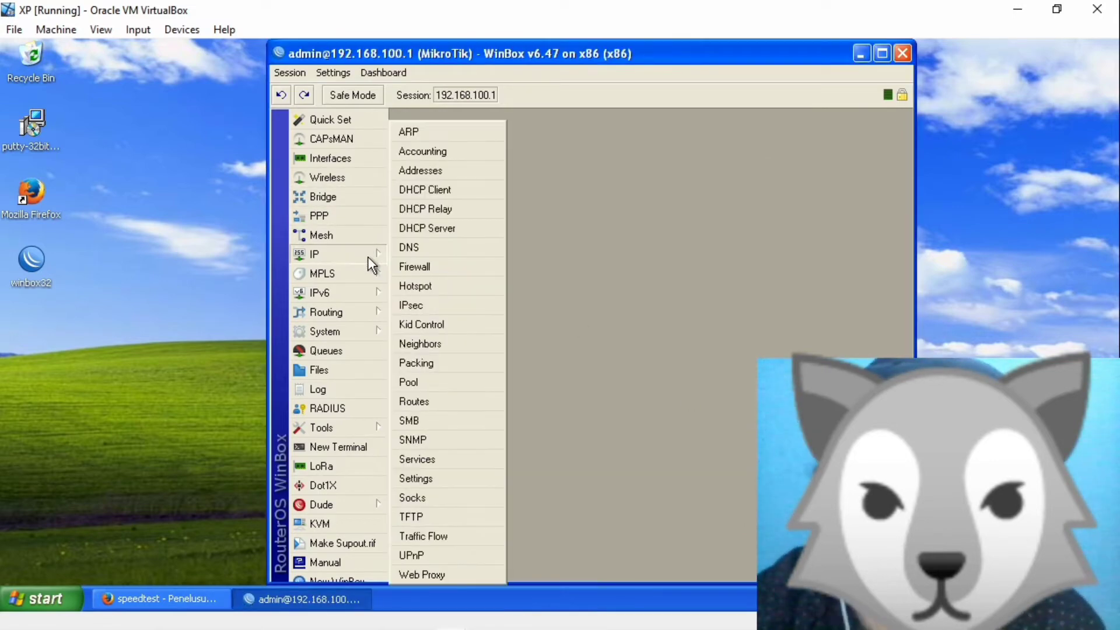
click(432, 228)
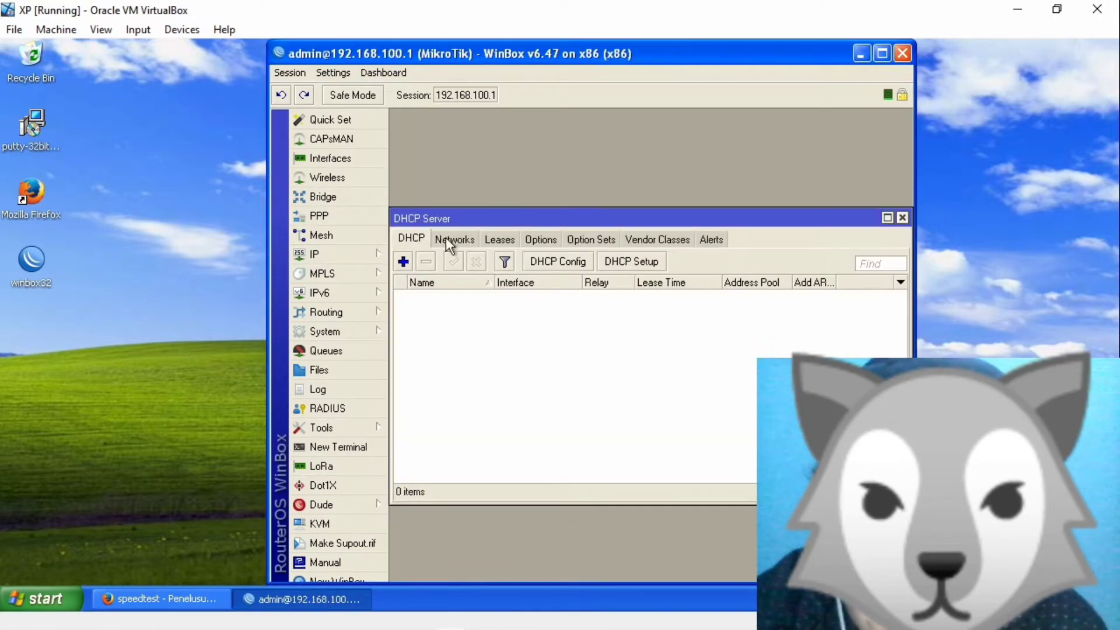
click(403, 261)
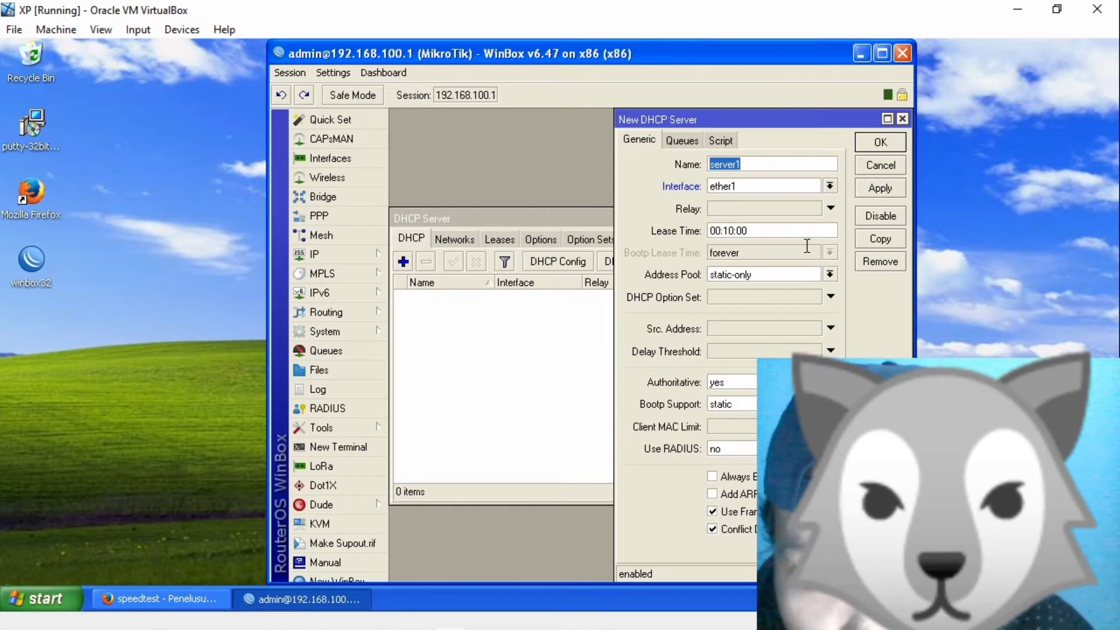
click(903, 119)
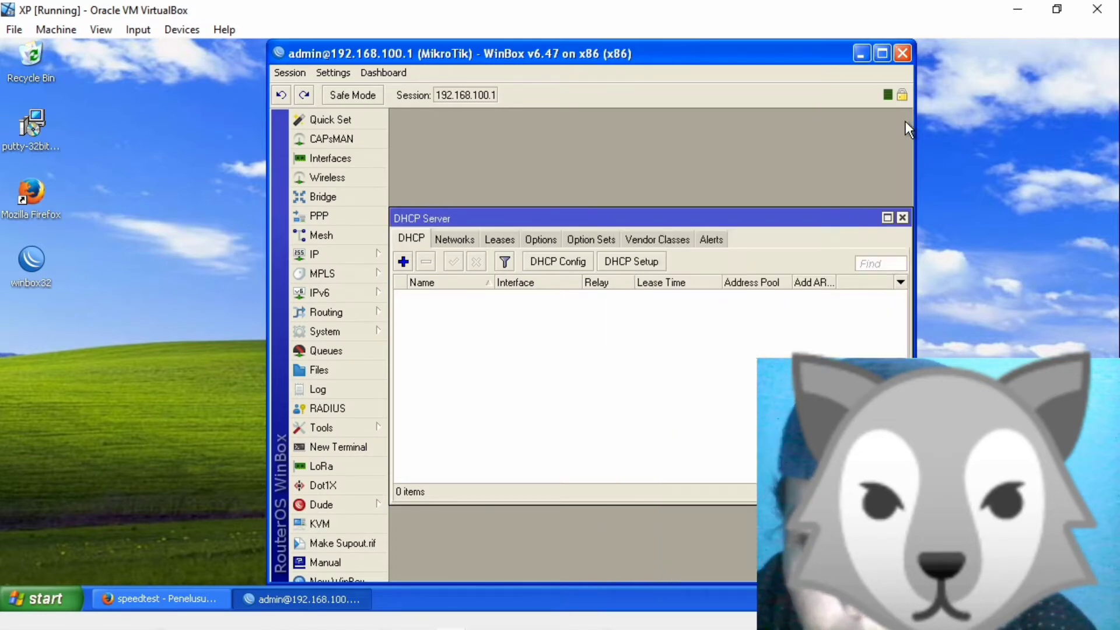
Start the DHCP Setup wizard, close the WhatsApp window covering it and select ether1 as the DHCP server interface.
click(660, 261)
click(861, 343)
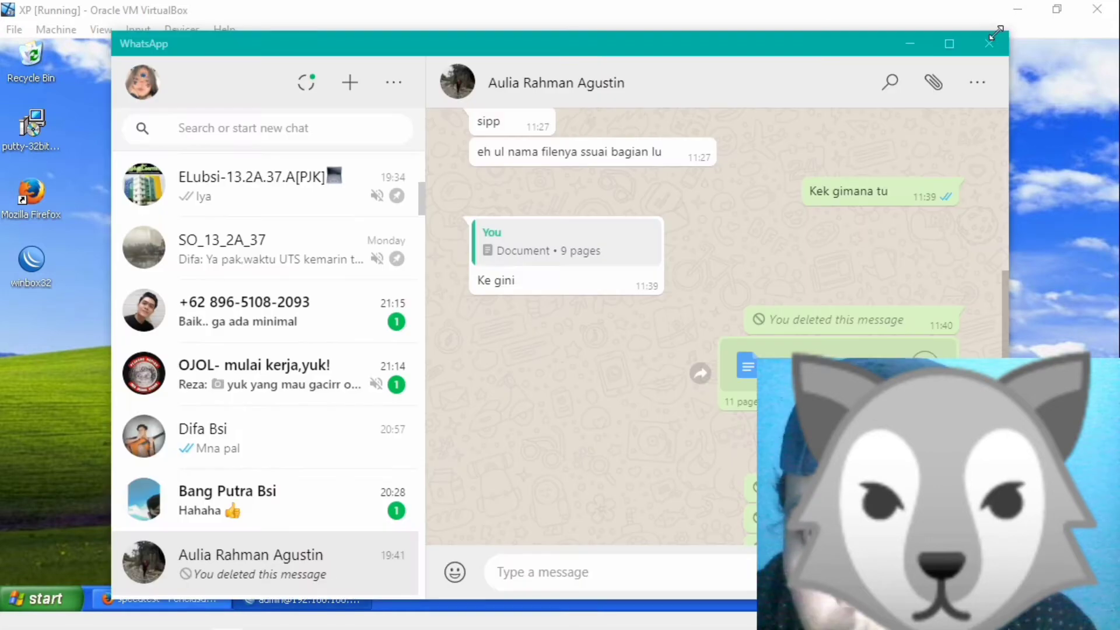
click(993, 45)
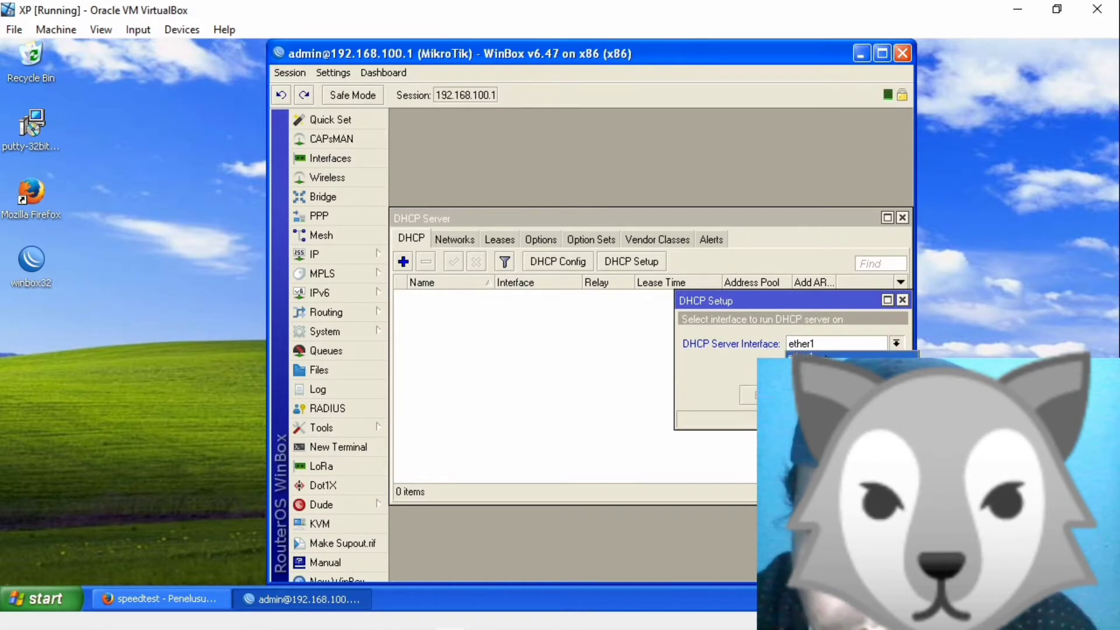
click(825, 356)
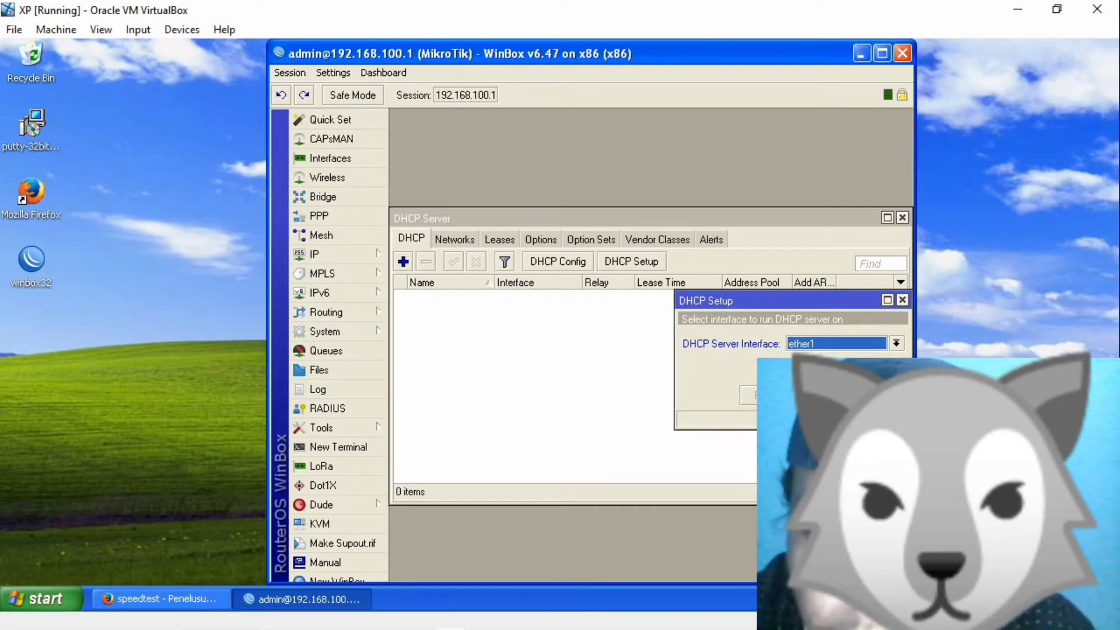
key(Return)
Accept 192.168.137.0/24 as the DHCP address space and 192.168.137.1 as the network's gateway.
click(871, 344)
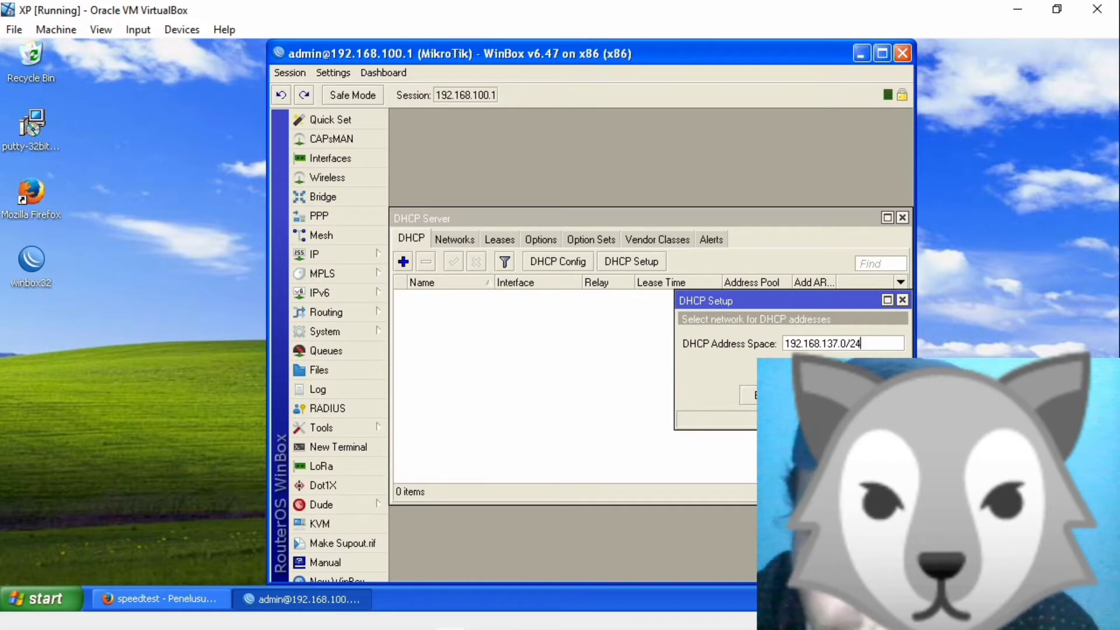
click(823, 396)
click(872, 344)
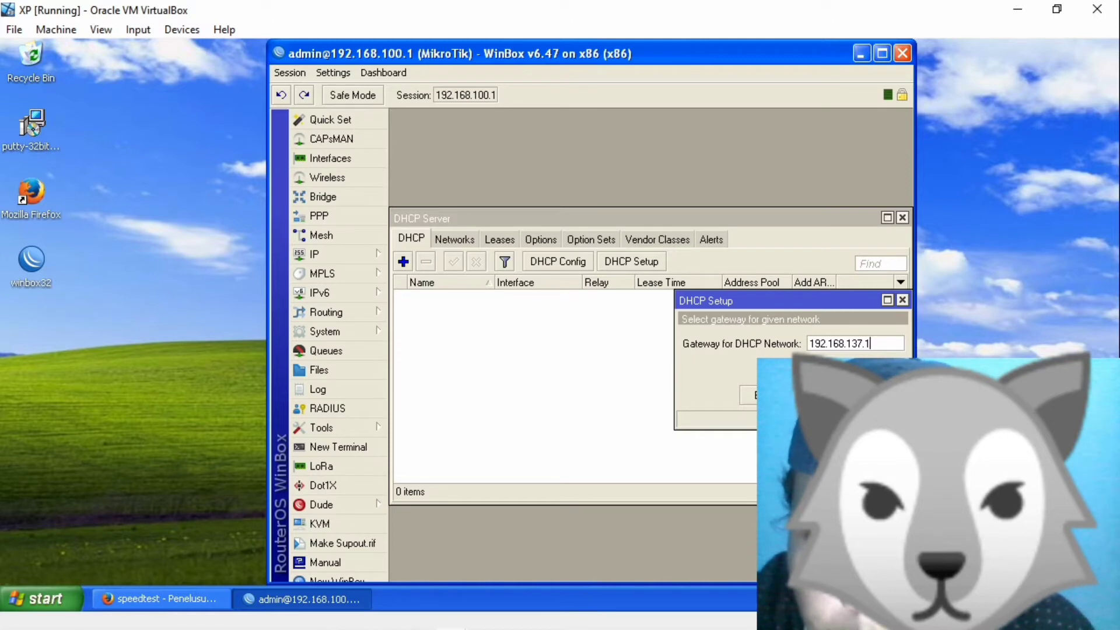
key(Return)
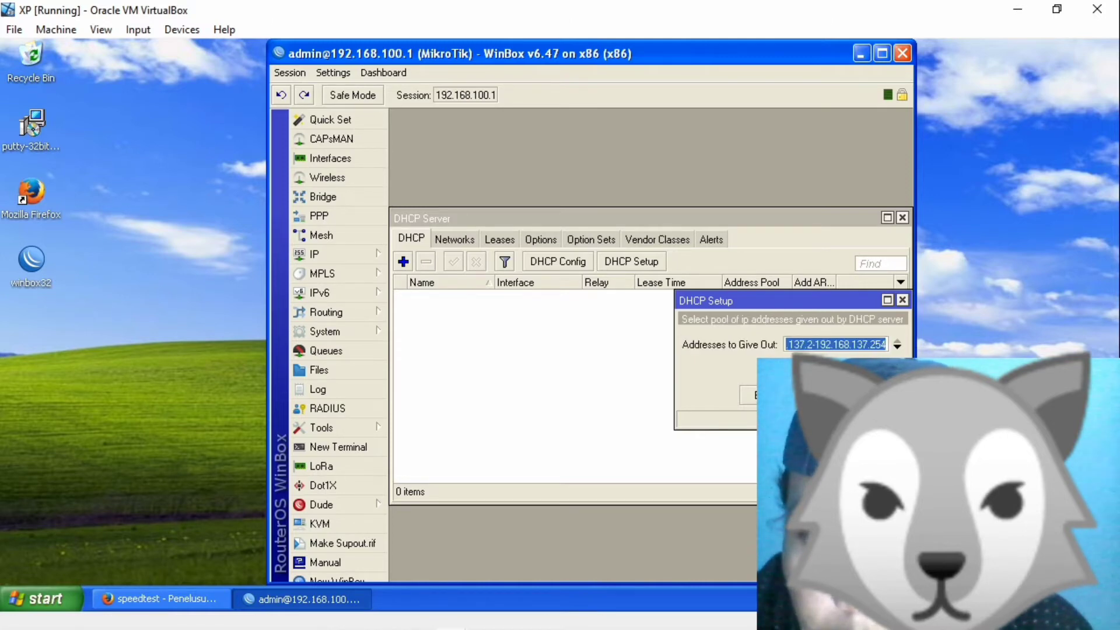
Accept the address pool 192.168.137.2-192.168.137.254 and the suggested DNS servers.
click(860, 344)
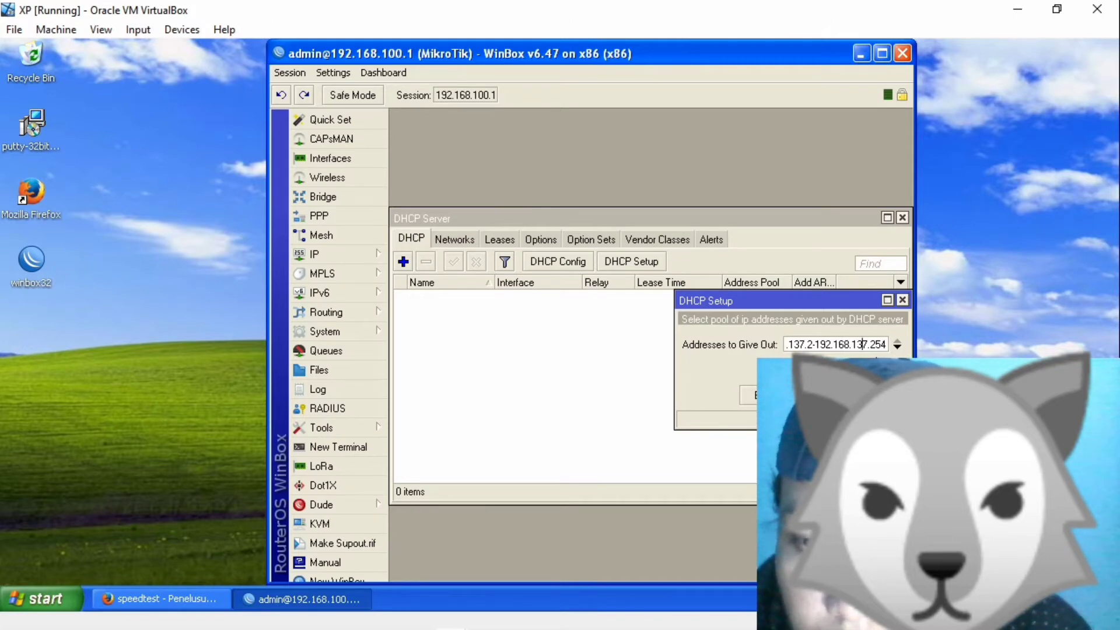
click(823, 396)
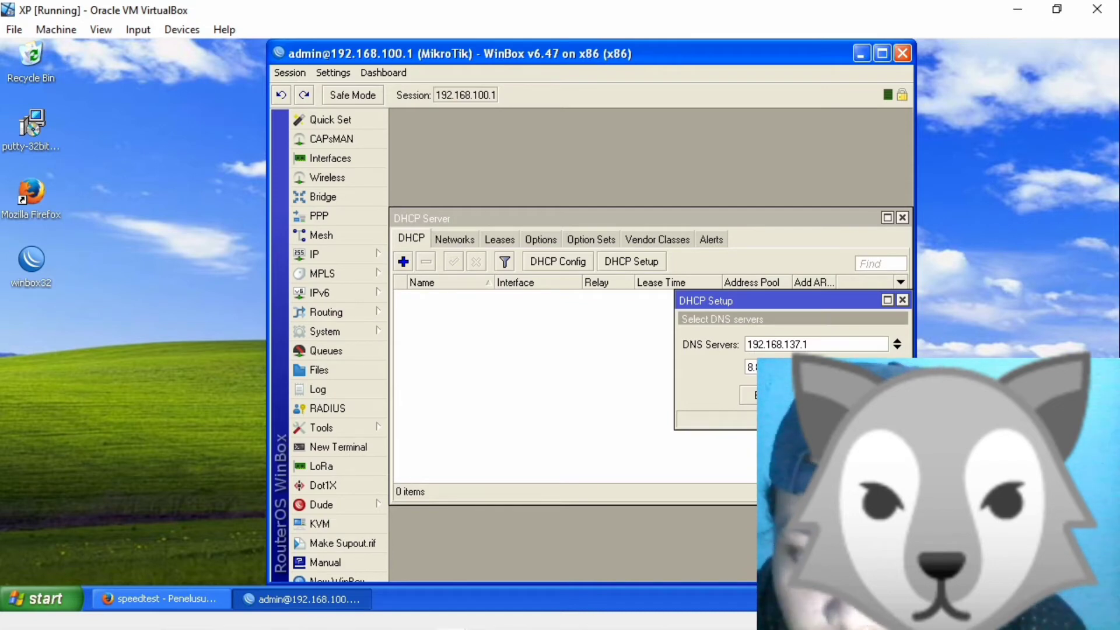
key(Return)
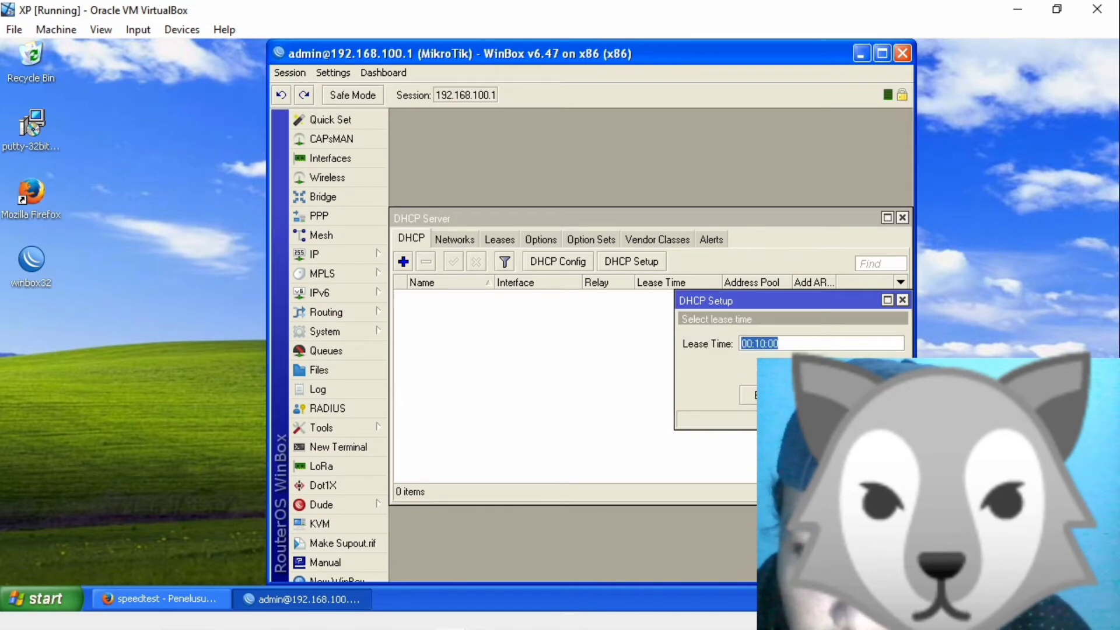
Try to set the lease time to 1d:00:00:00.
click(797, 344)
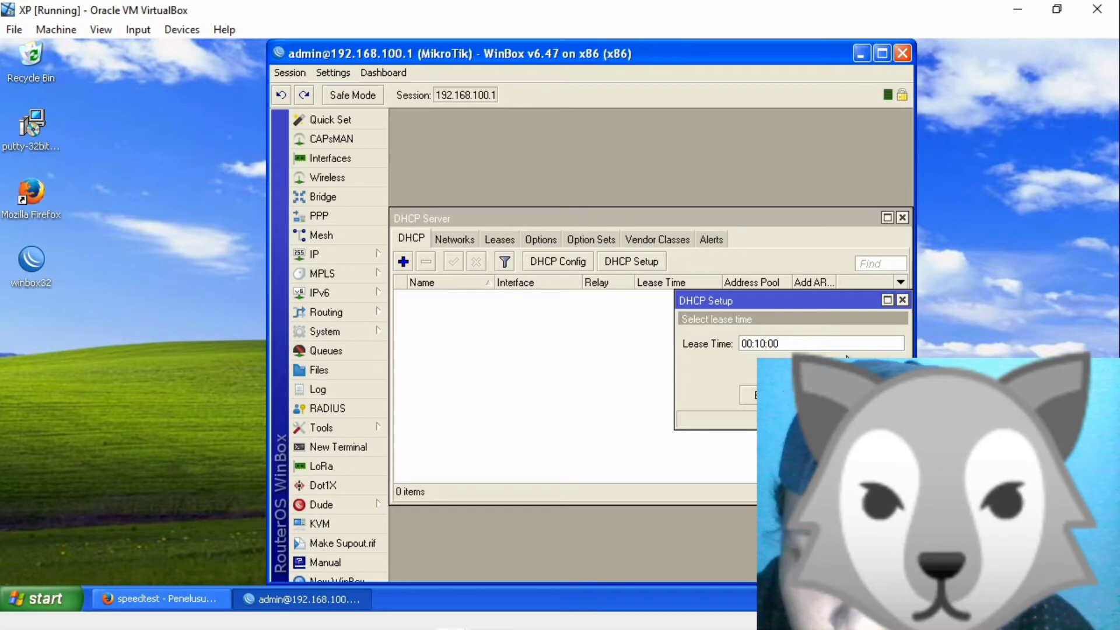
key(BackSpace)
key(BackSpace)
text(0)
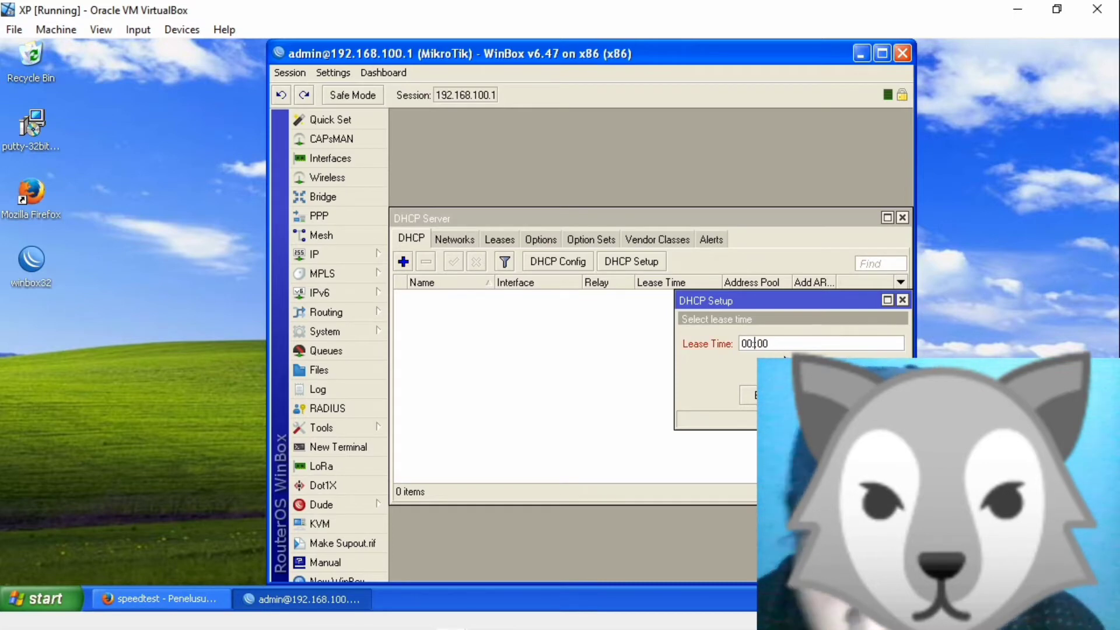
text(0)
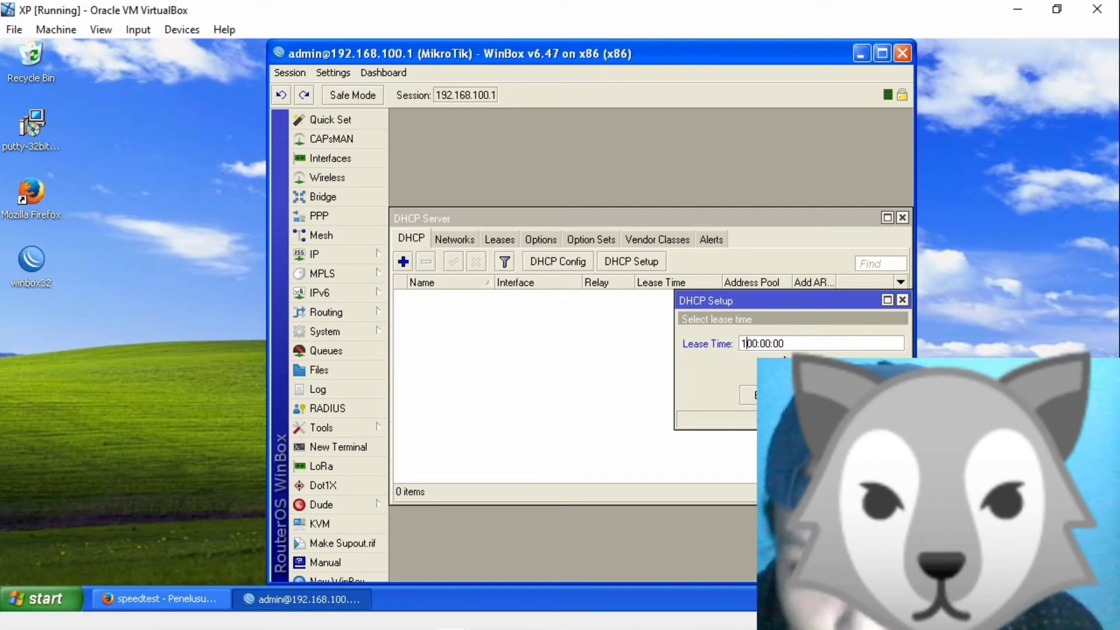
key(Home)
text(1d:)
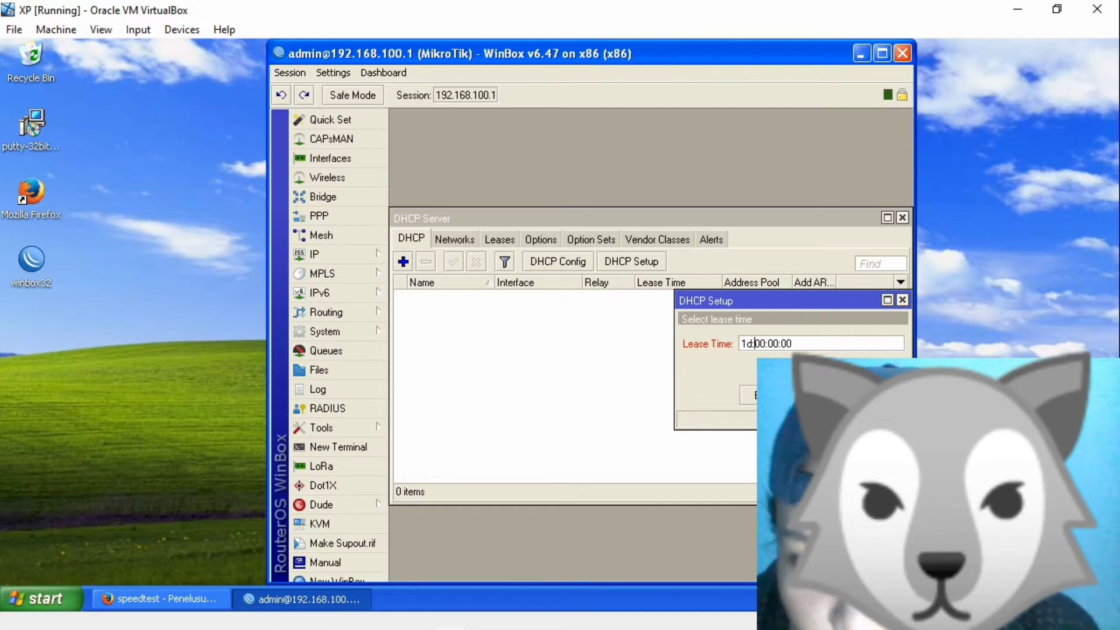
key(Return)
click(732, 341)
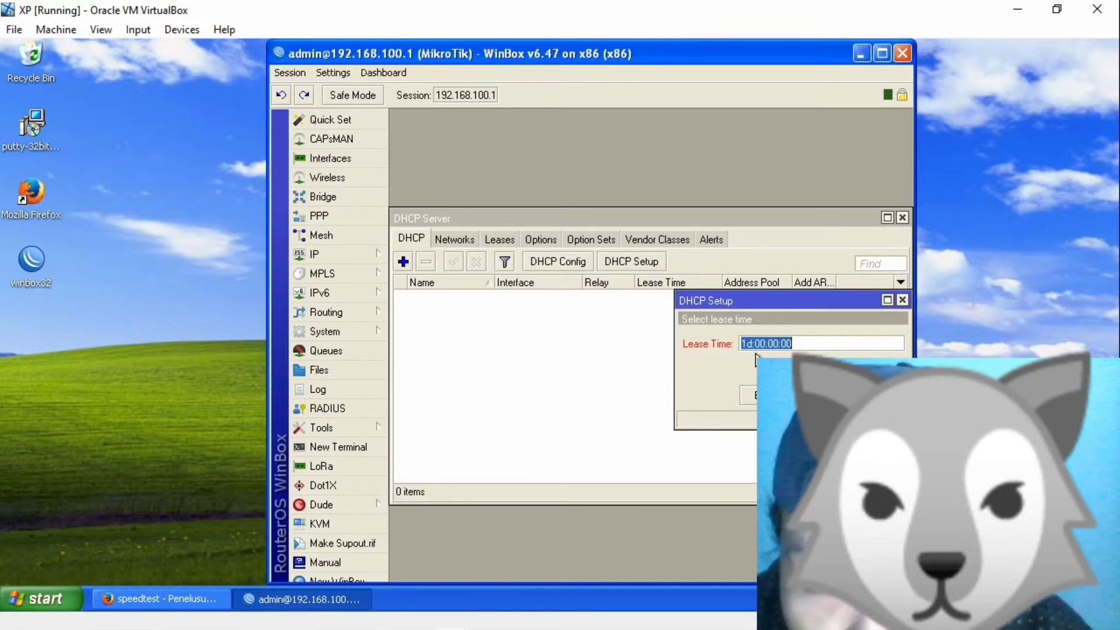
Set the lease time to 24:00:00 and complete the DHCP setup, dismissing the completion notice.
click(786, 344)
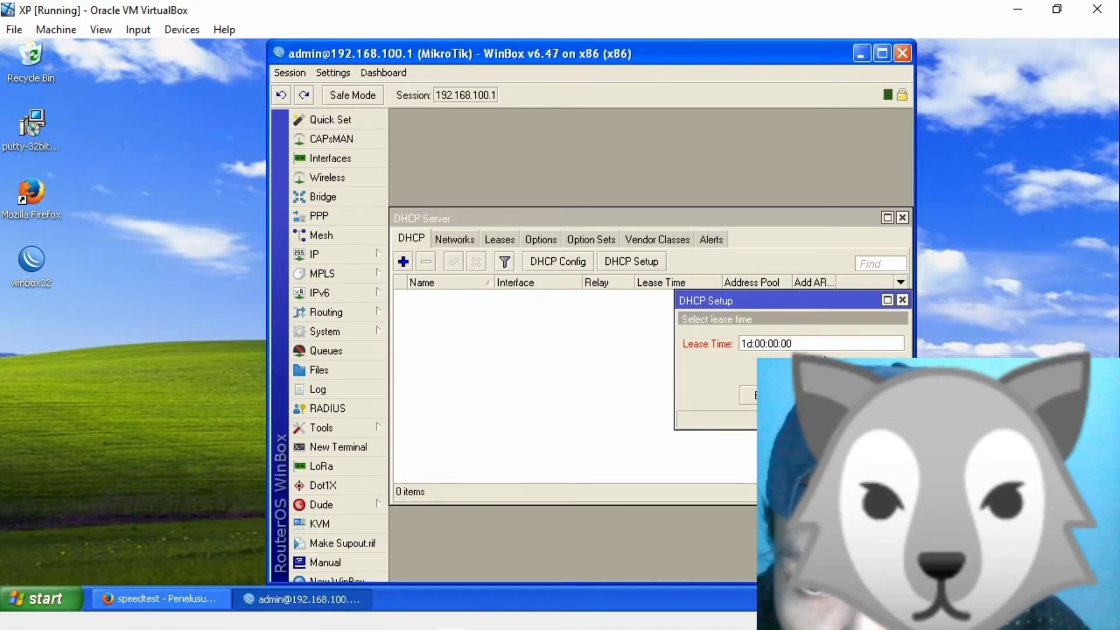
key(BackSpace)
key(BackSpace)
key(BackSpace)
key(BackSpace)
key(BackSpace)
key(BackSpace)
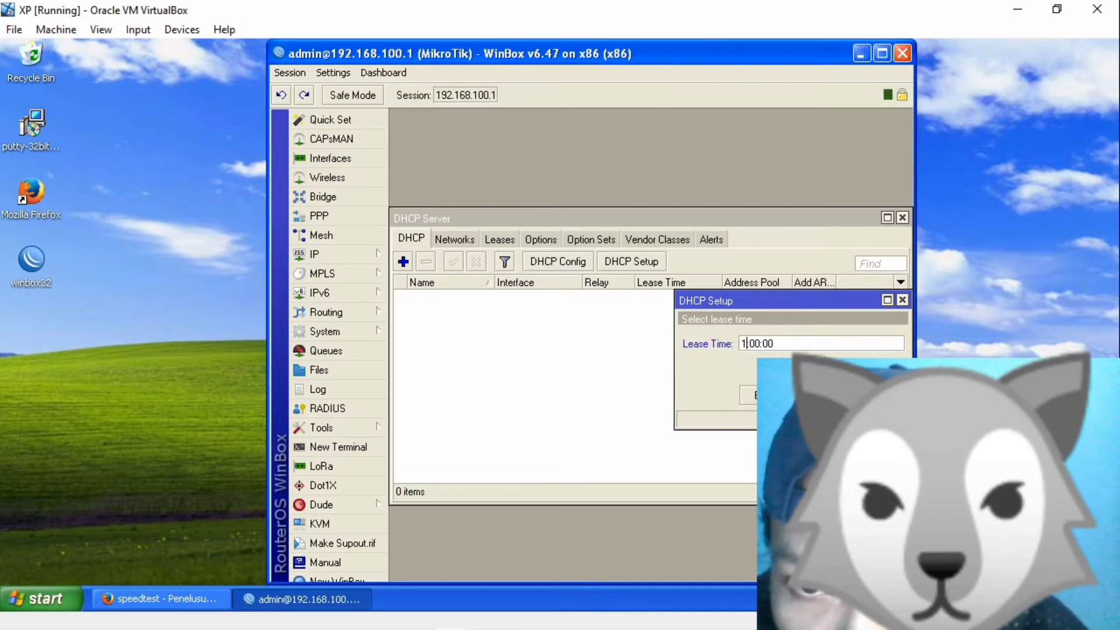
text(24)
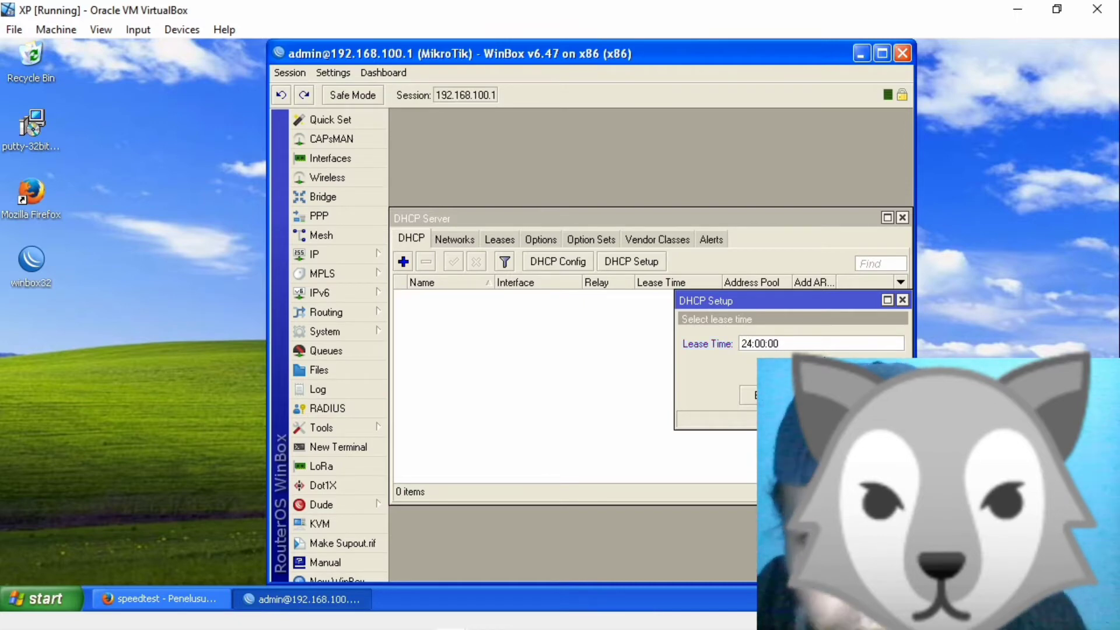
click(769, 397)
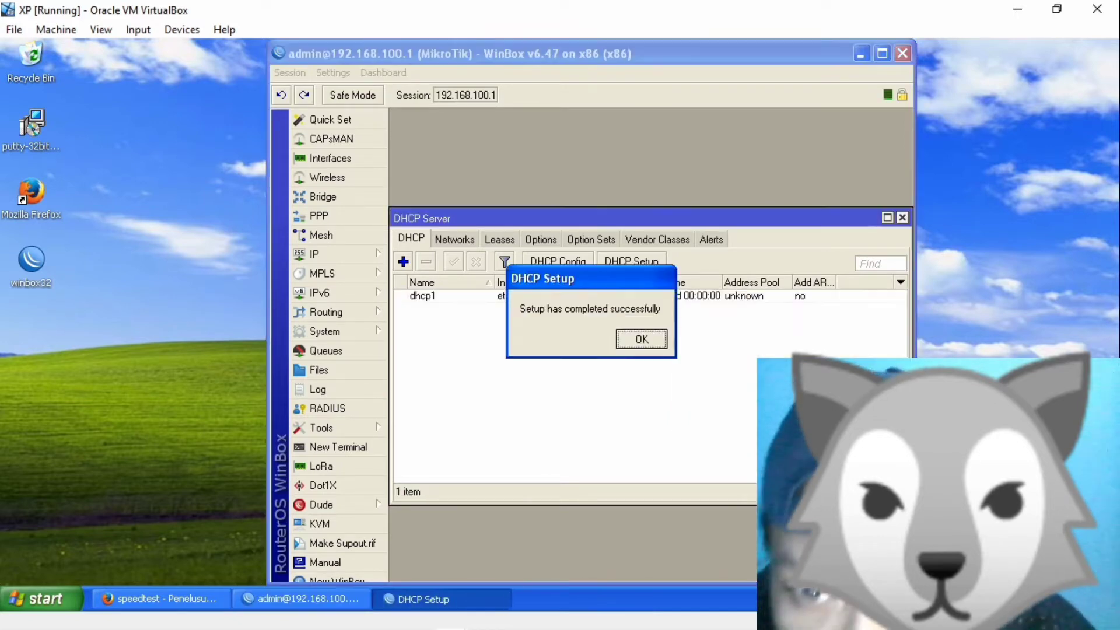
click(641, 339)
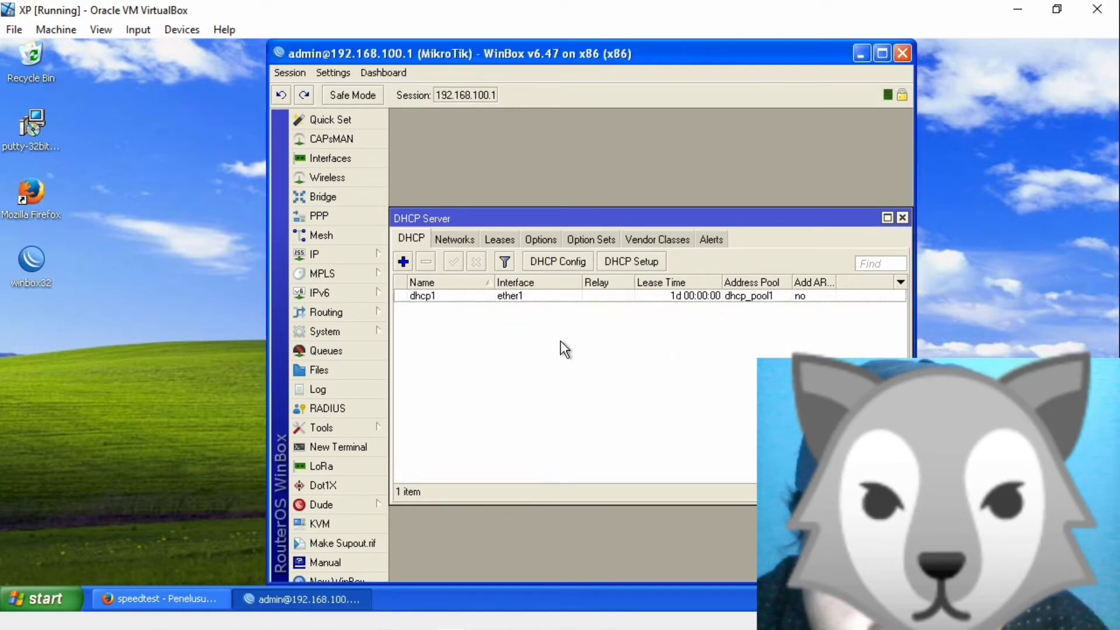
Disable the dhcp1 server on ether1 and close the DHCP Server window.
click(563, 297)
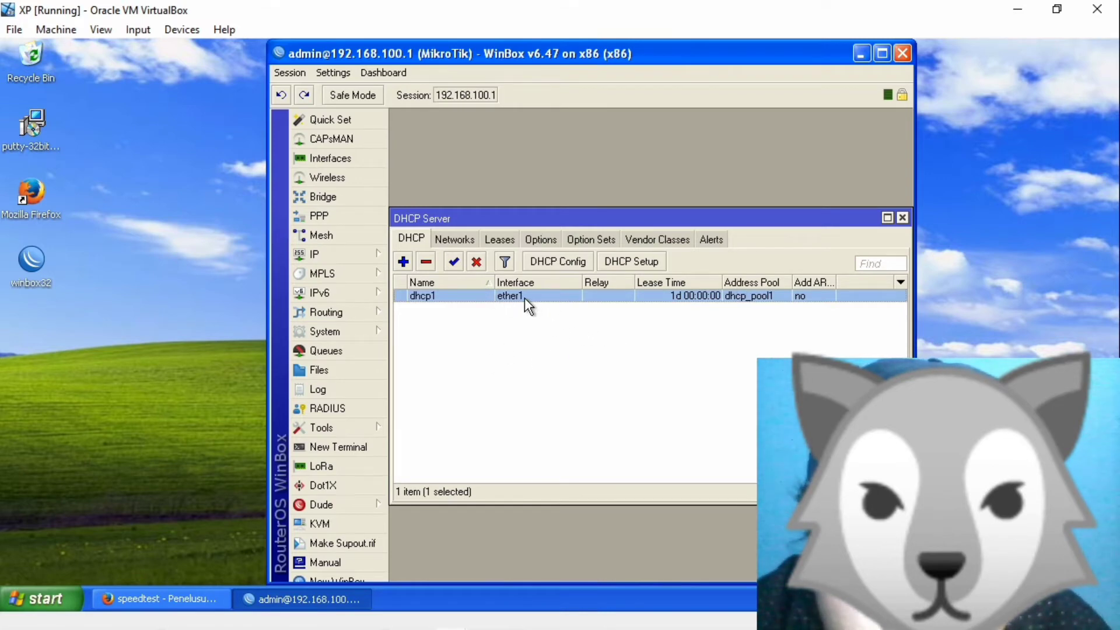
click(476, 261)
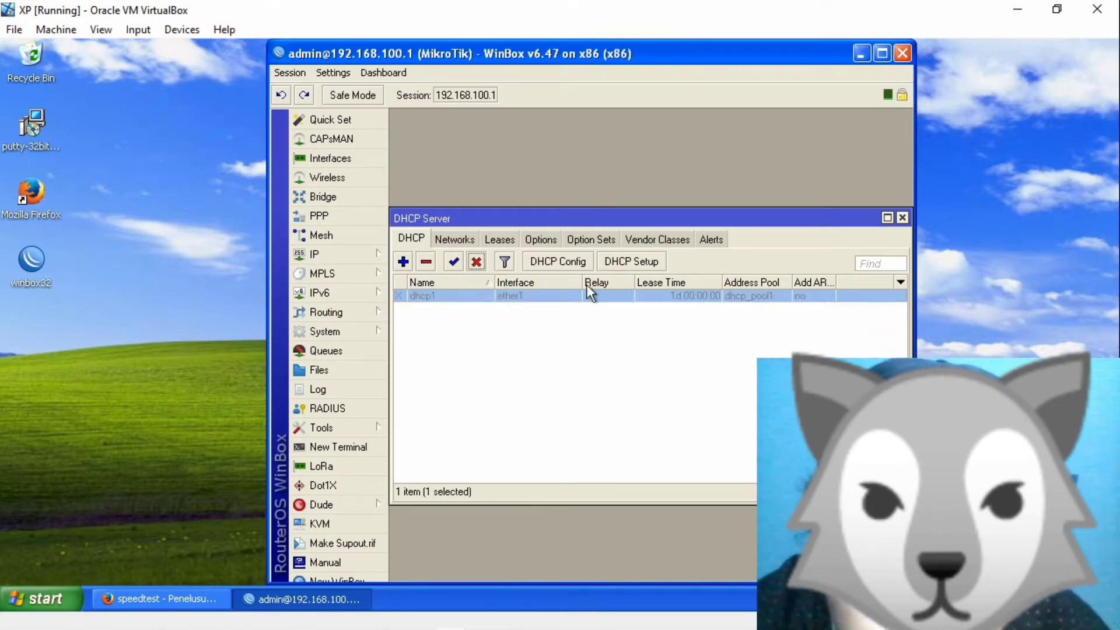
click(902, 218)
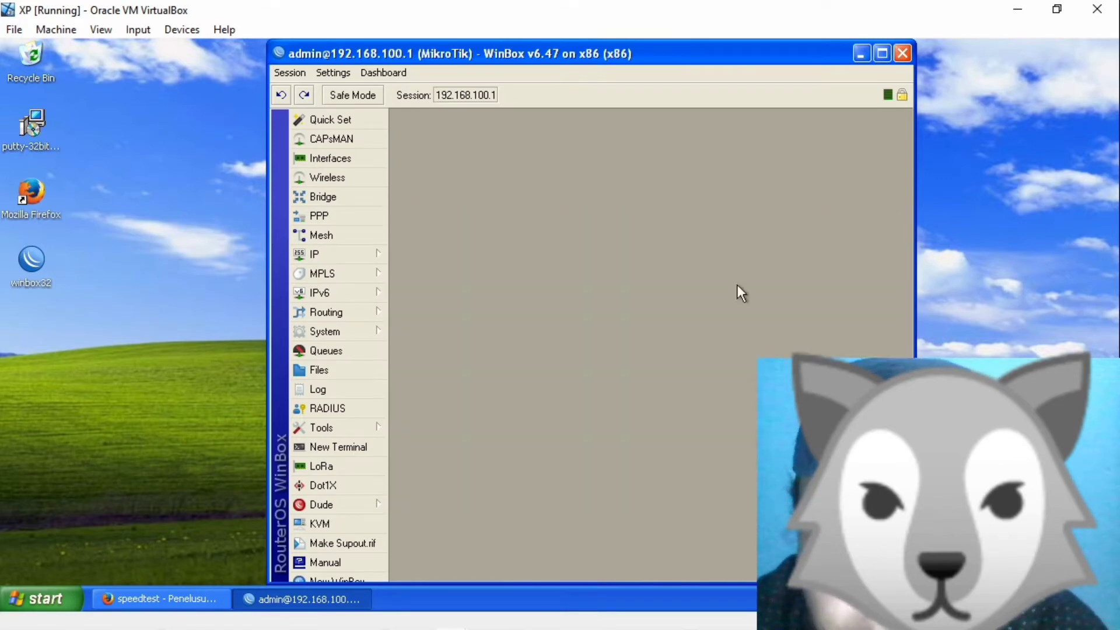
Start a new simple queue in the router's Queue List and name it kantor.
click(337, 350)
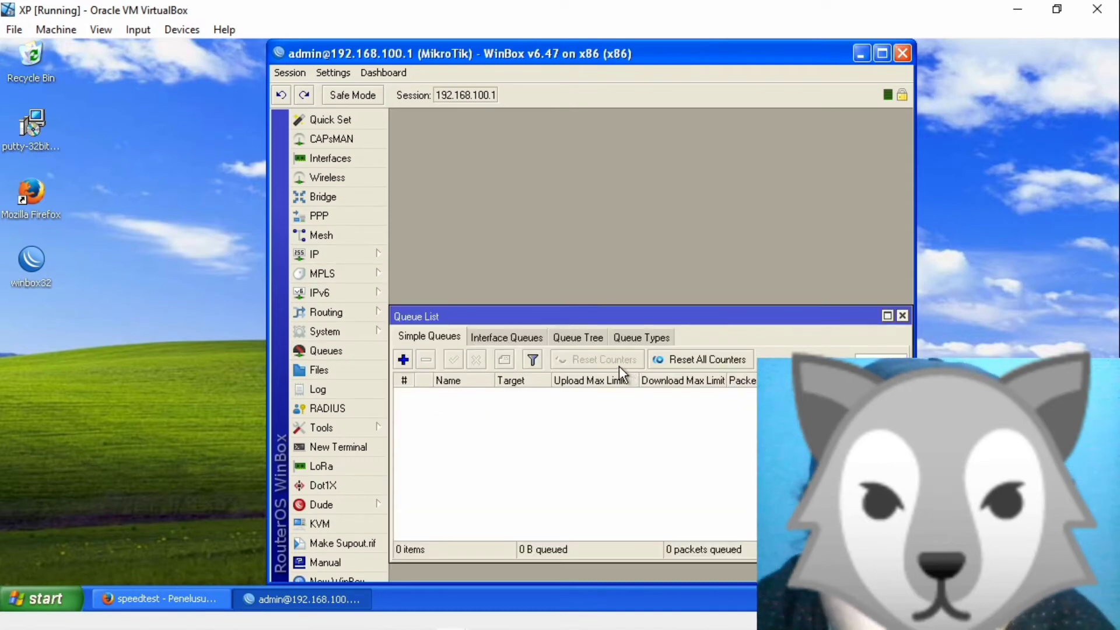
click(403, 359)
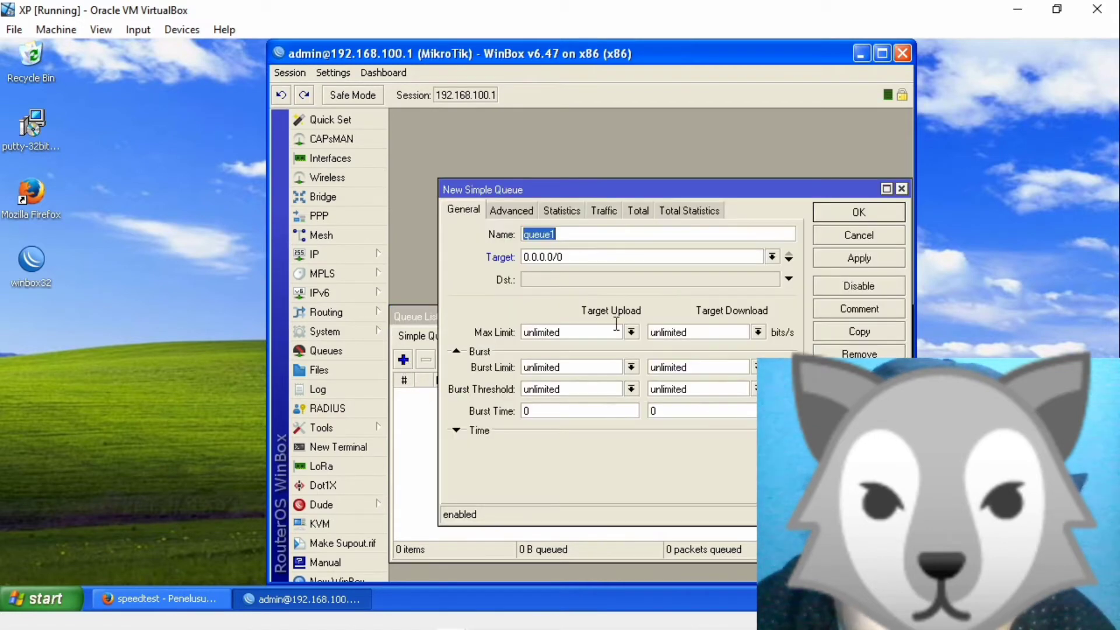
double_click(579, 235)
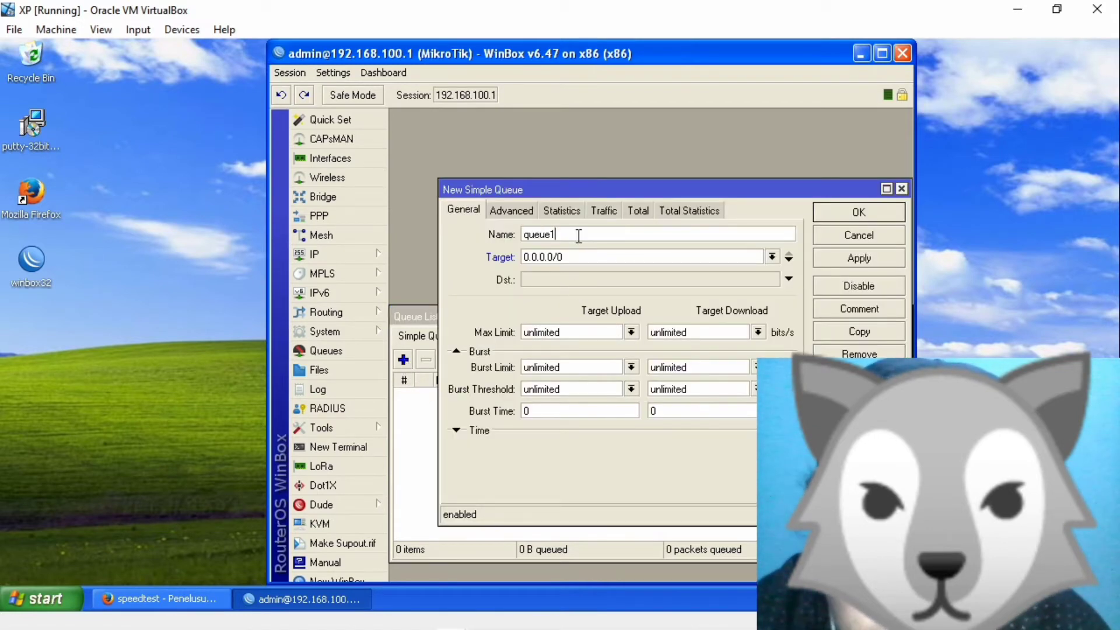
click(579, 237)
double_click(578, 237)
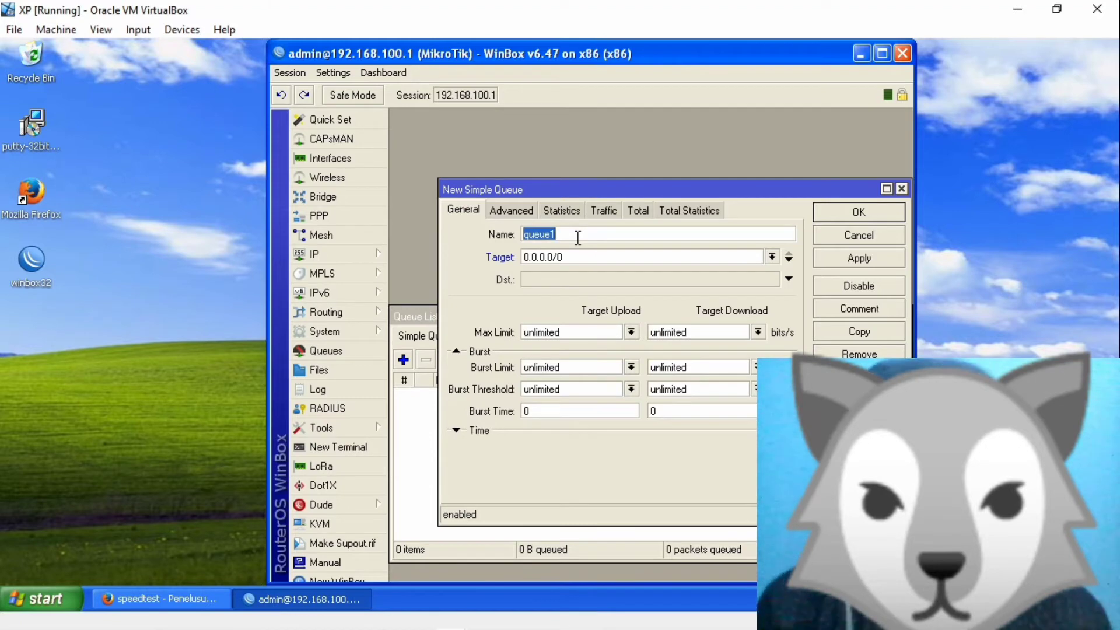
text(kantor)
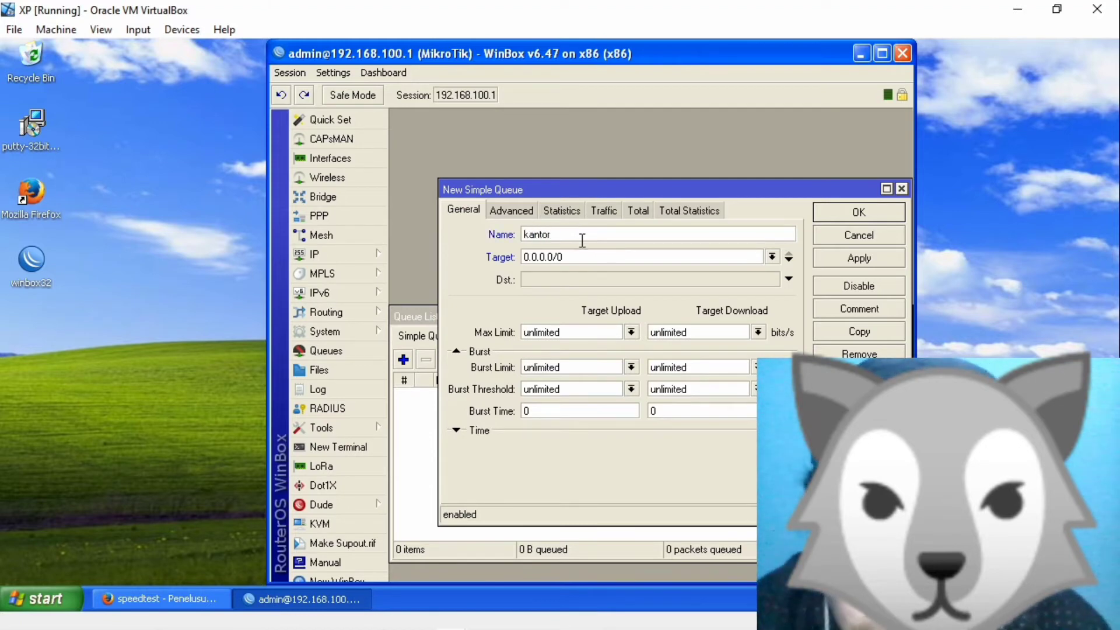
Set the kantor queue's target to ether1 and enable its destination with 0.0.0.0/0.
click(772, 258)
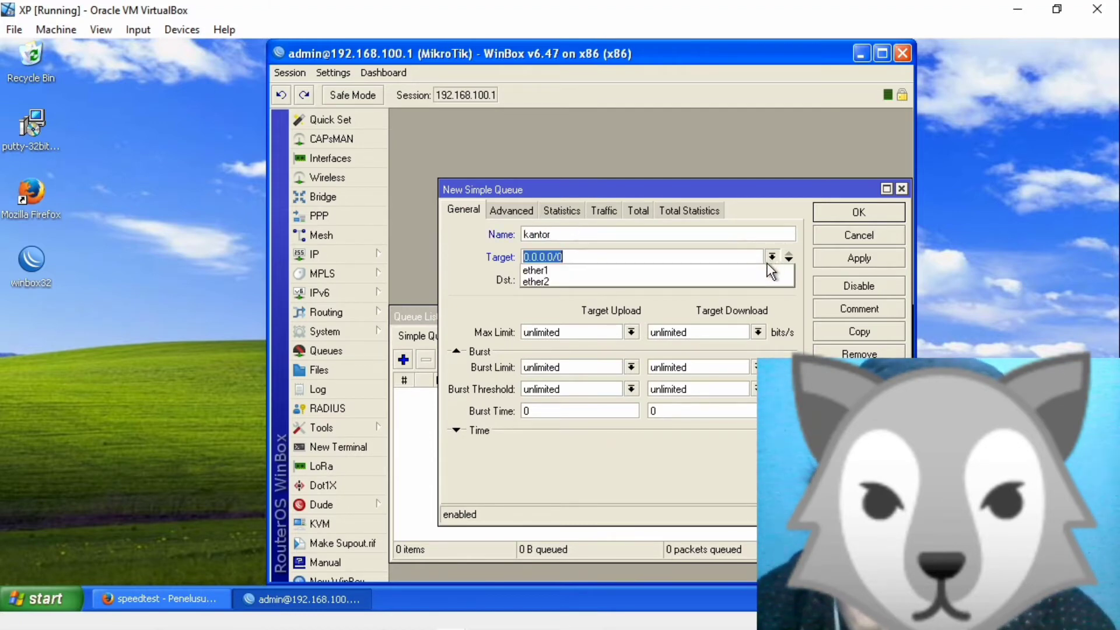
click(745, 281)
click(772, 258)
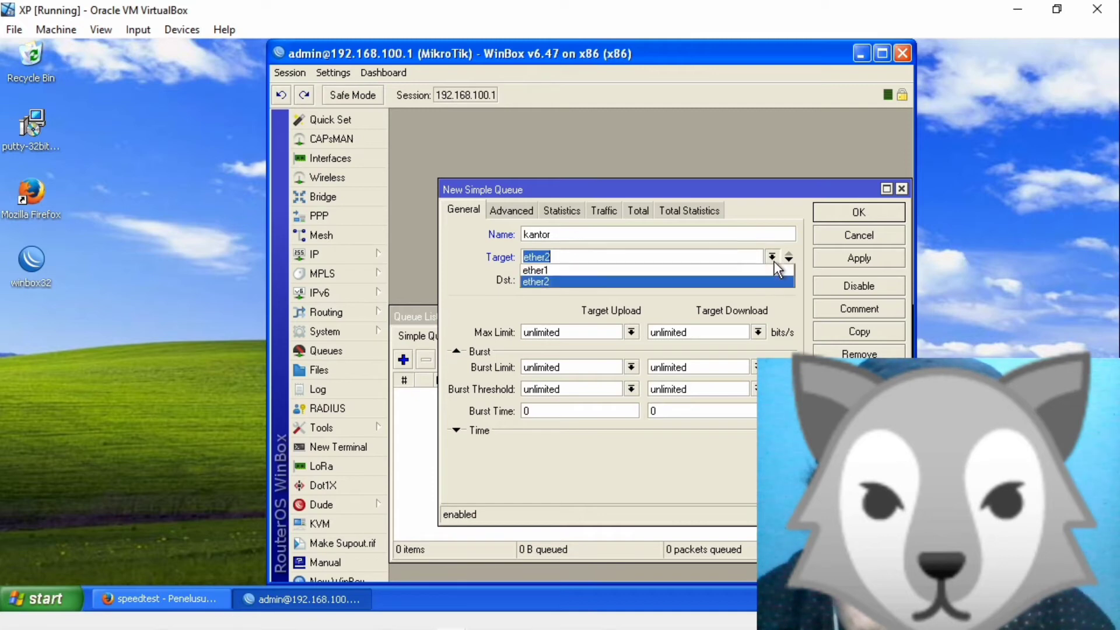
click(723, 271)
click(718, 281)
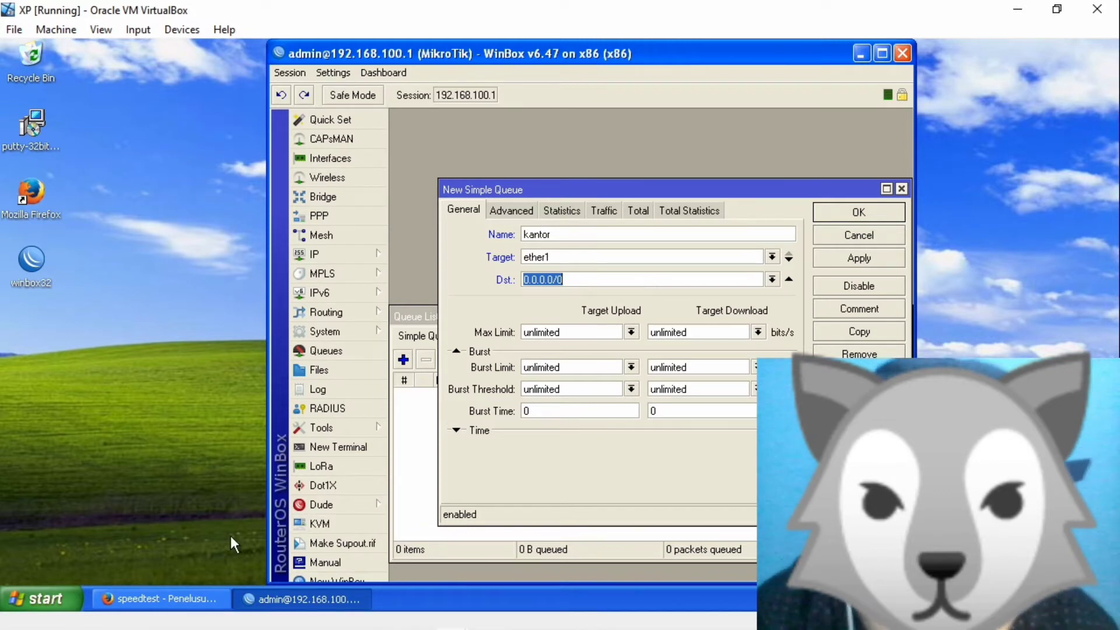
Open a command prompt on the XP machine by running cmd.
click(192, 408)
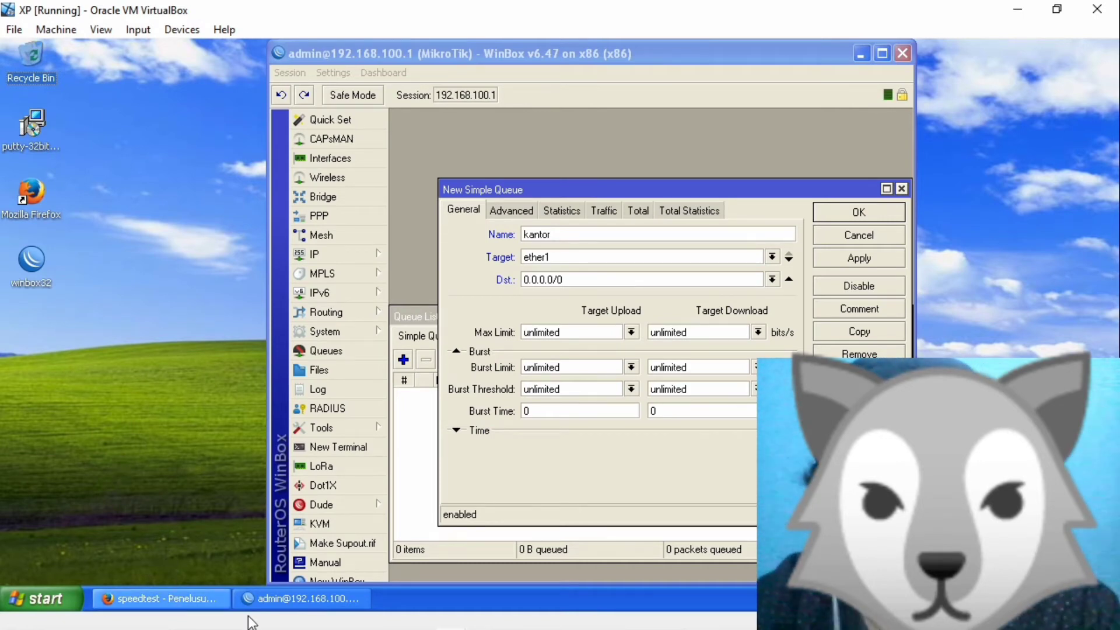
click(69, 592)
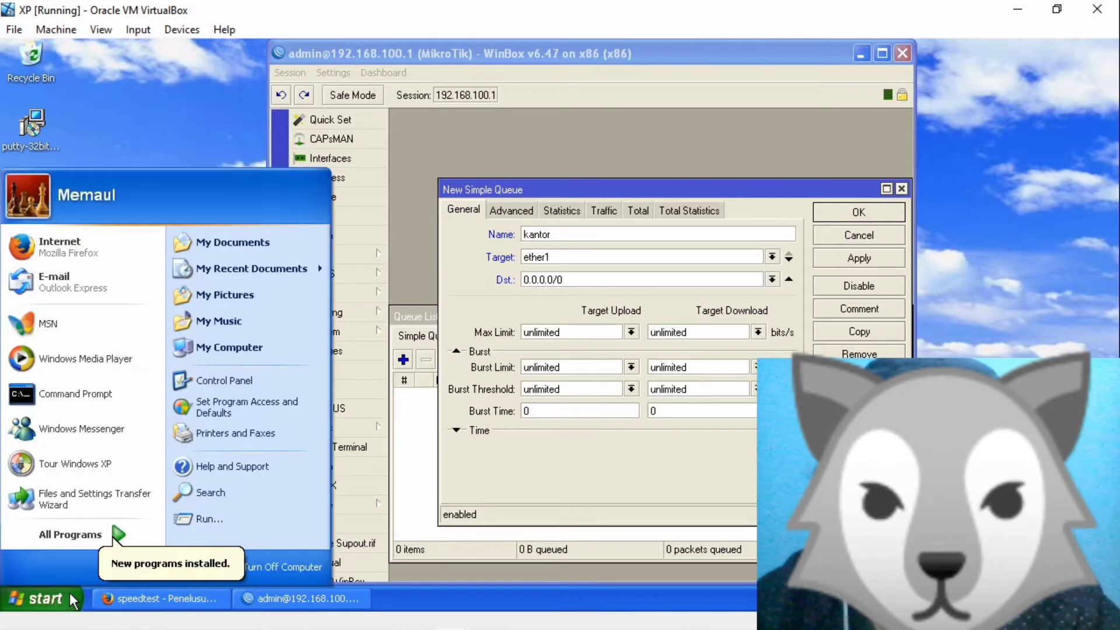
click(69, 593)
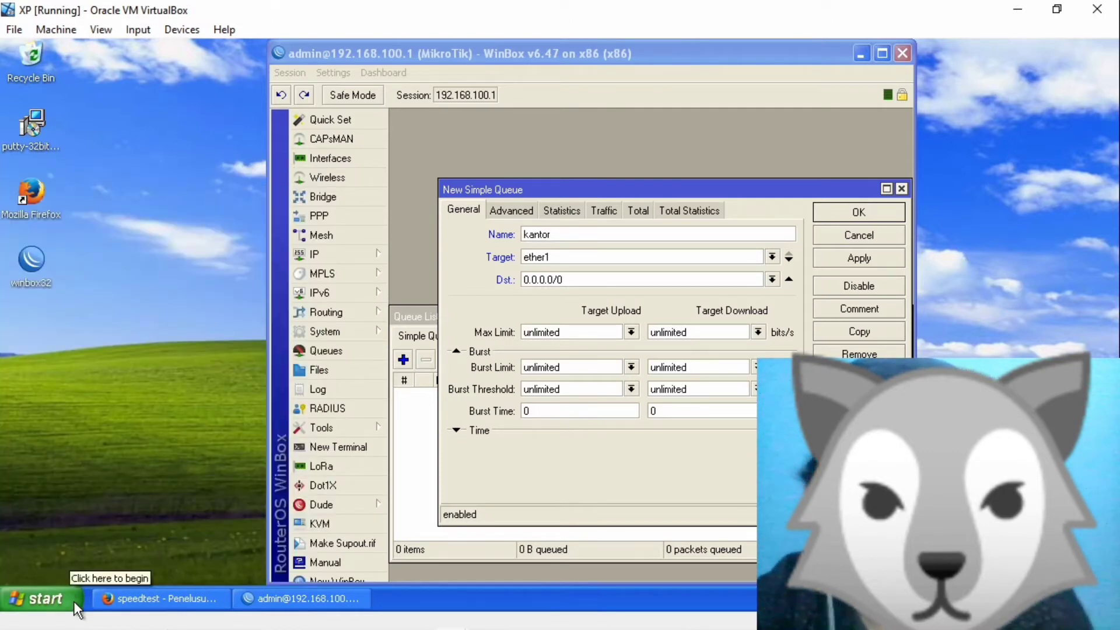
key(super+r)
text(cmd)
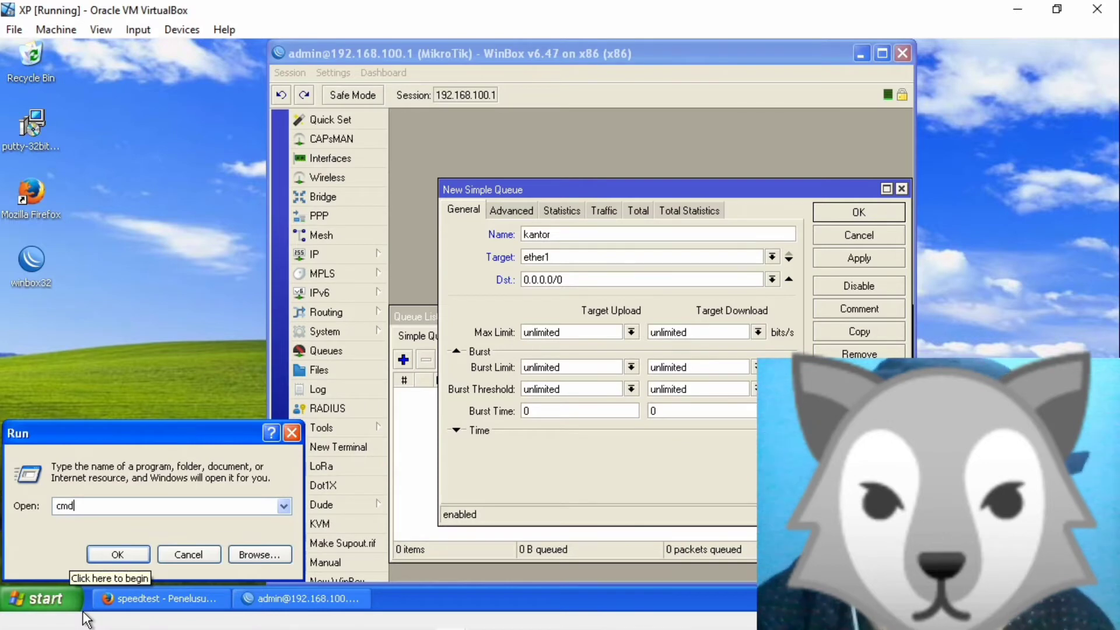
key(Return)
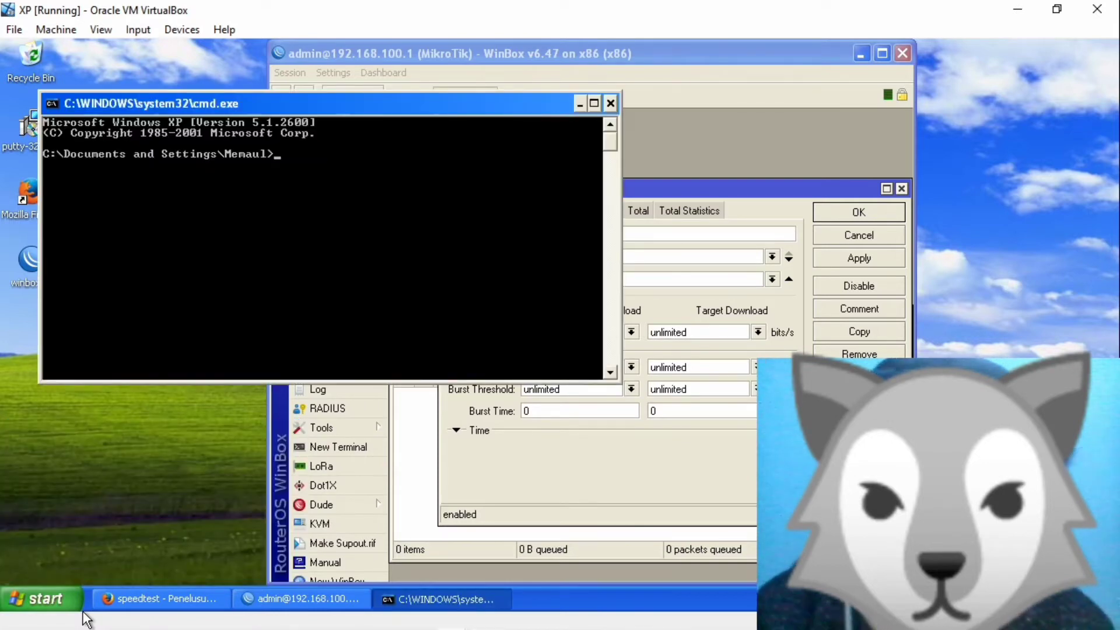
Ping google.com from the command prompt to test the internet connection.
text(pi)
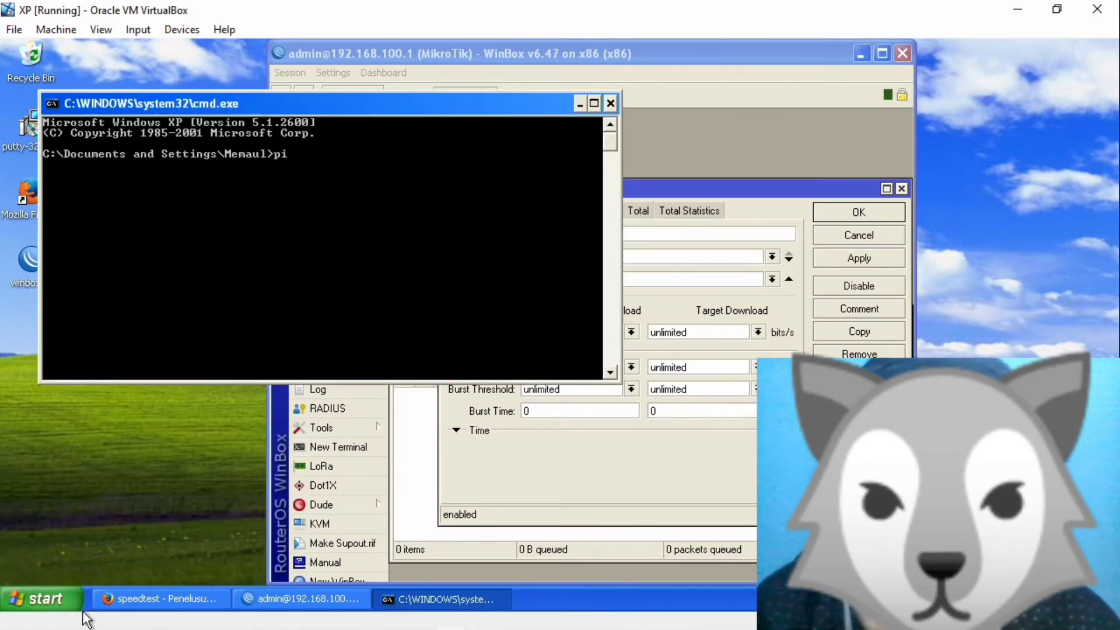
text(ng goo)
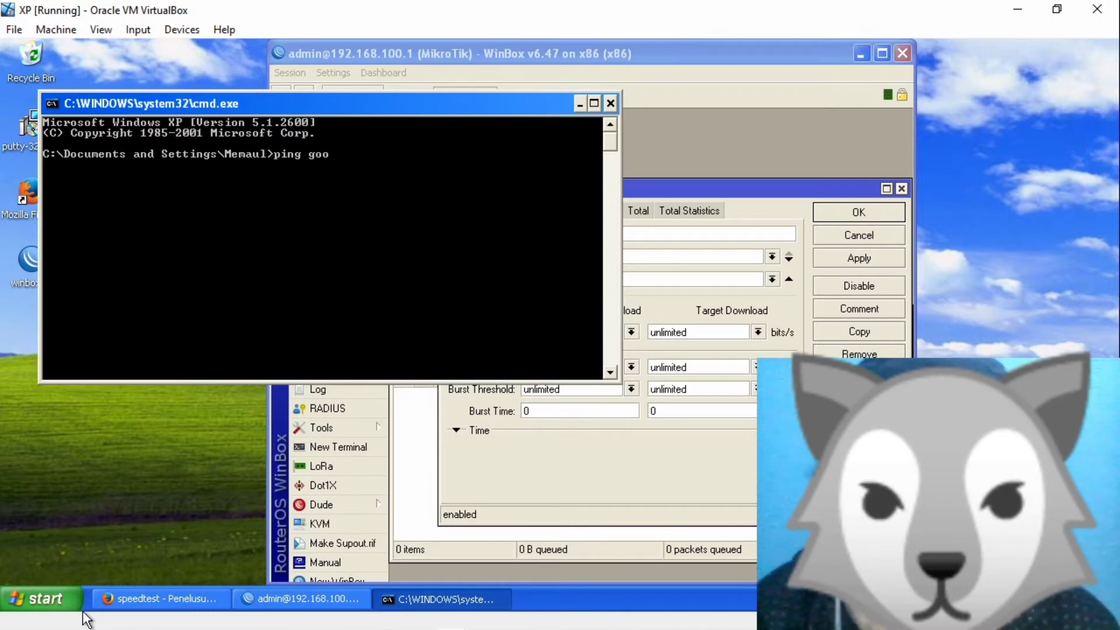
text(glw.)
key(BackSpace)
key(BackSpace)
key(BackSpace)
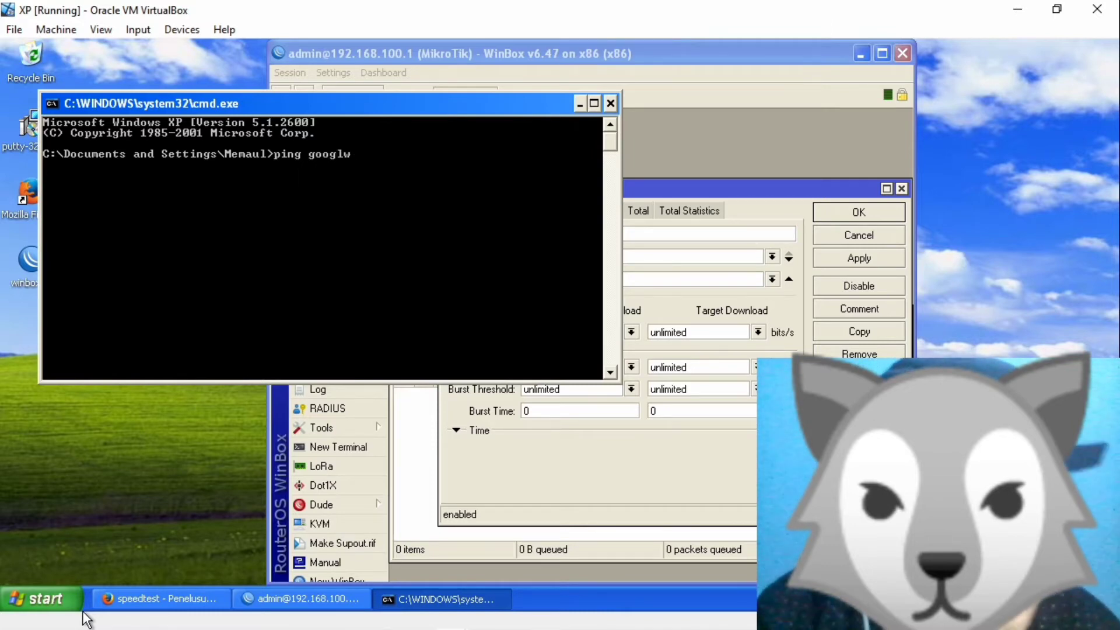
text(le.)
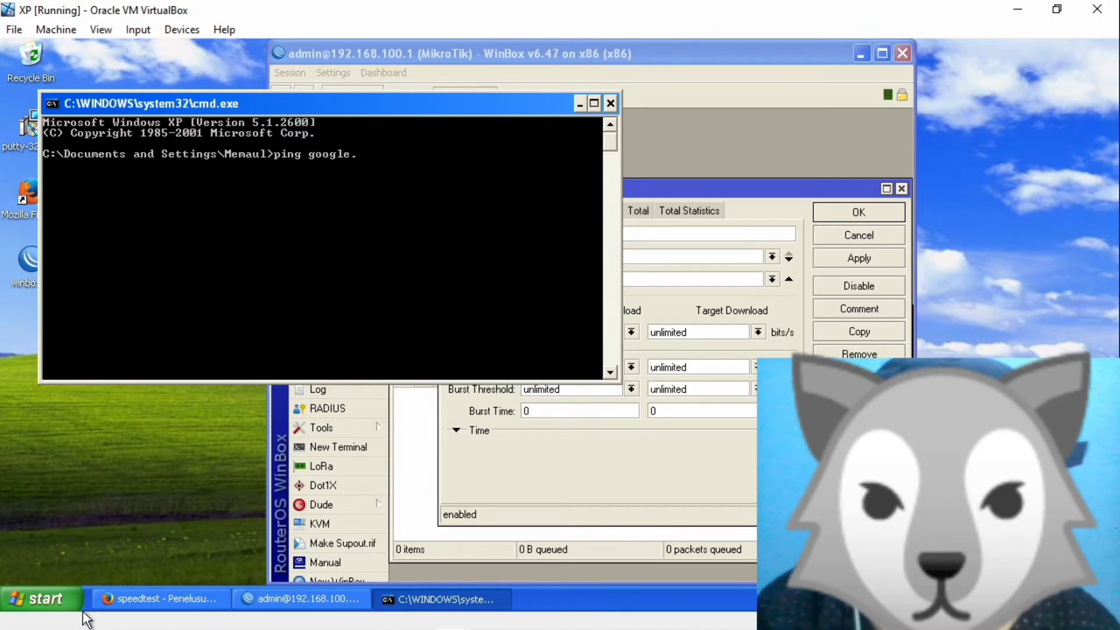
text(com)
key(Return)
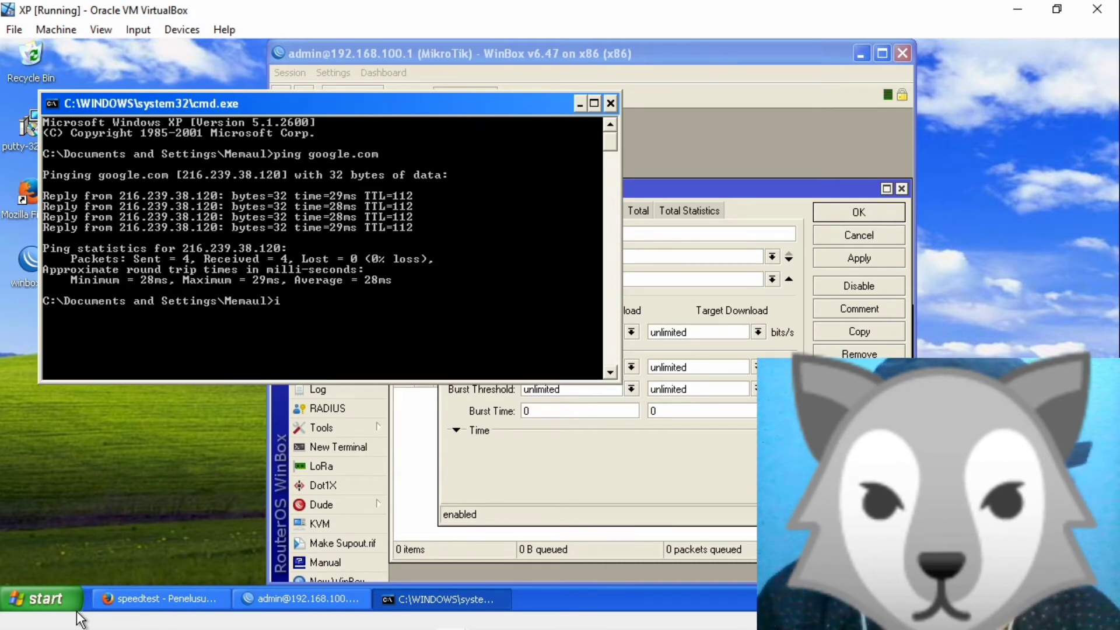
Check the XP machine's IP configuration with ipconfig and minimize the command prompt.
text(nfig)
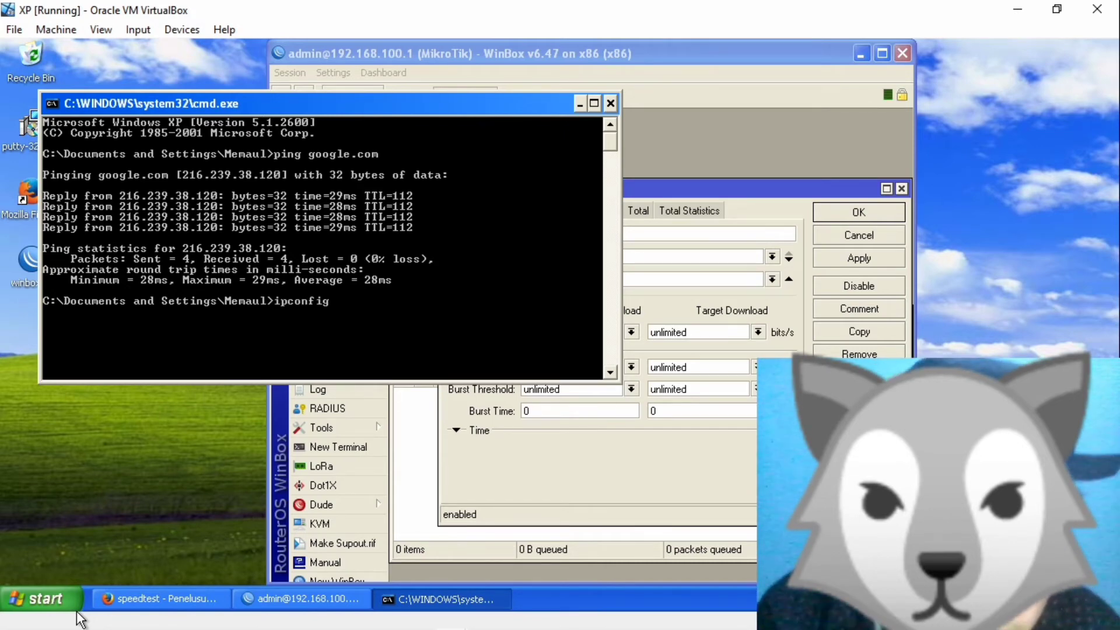
key(Return)
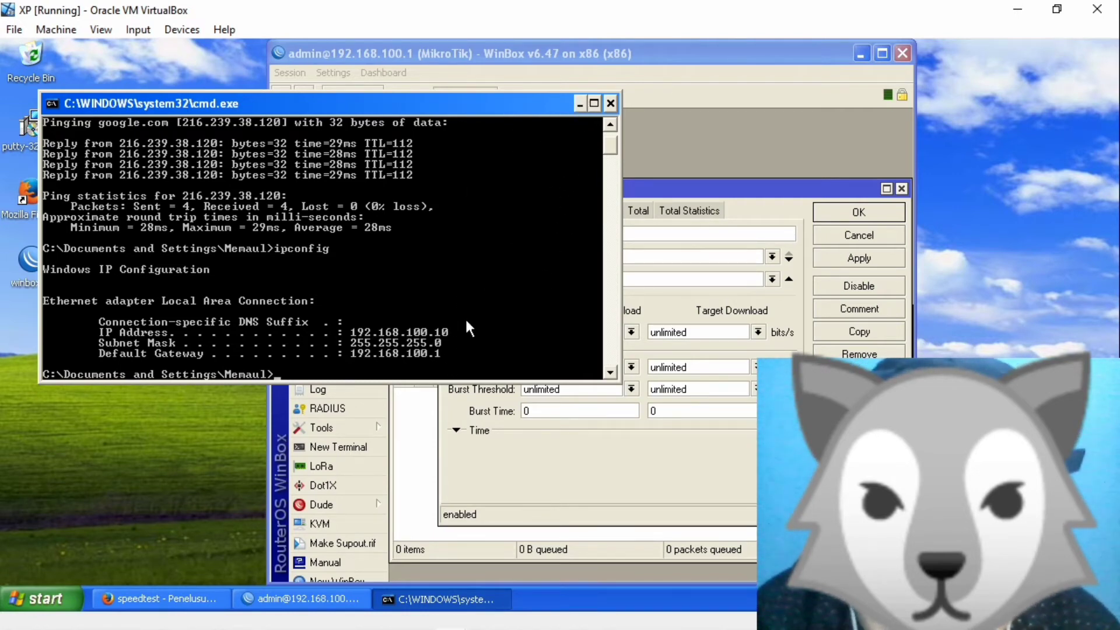
click(579, 103)
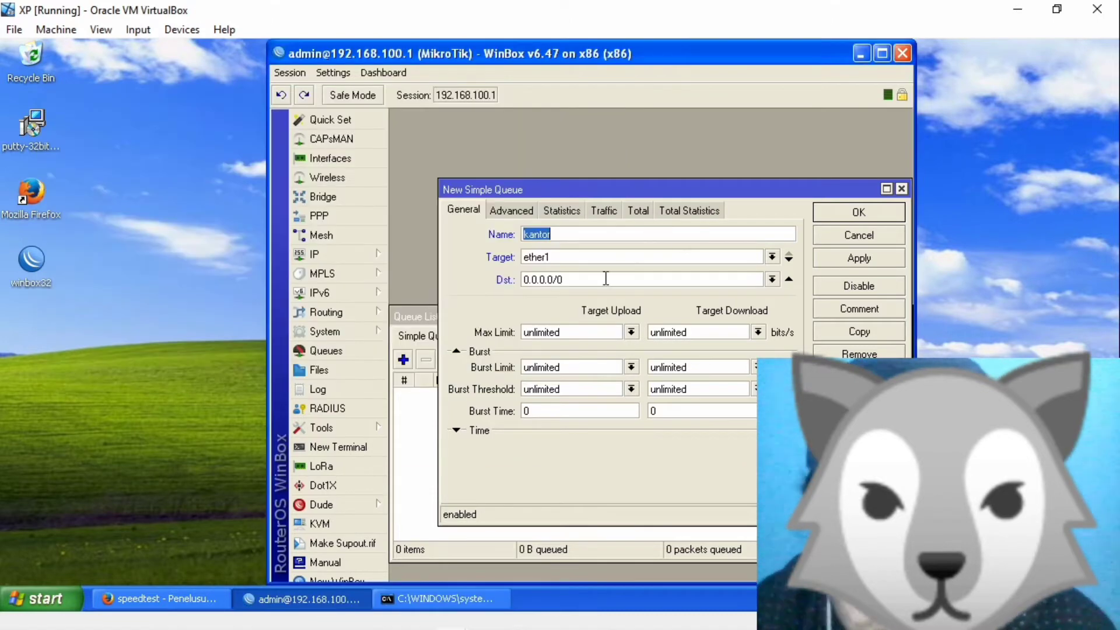
Set the kantor queue's destination to 192.168.100.10.
double_click(605, 280)
text(1)
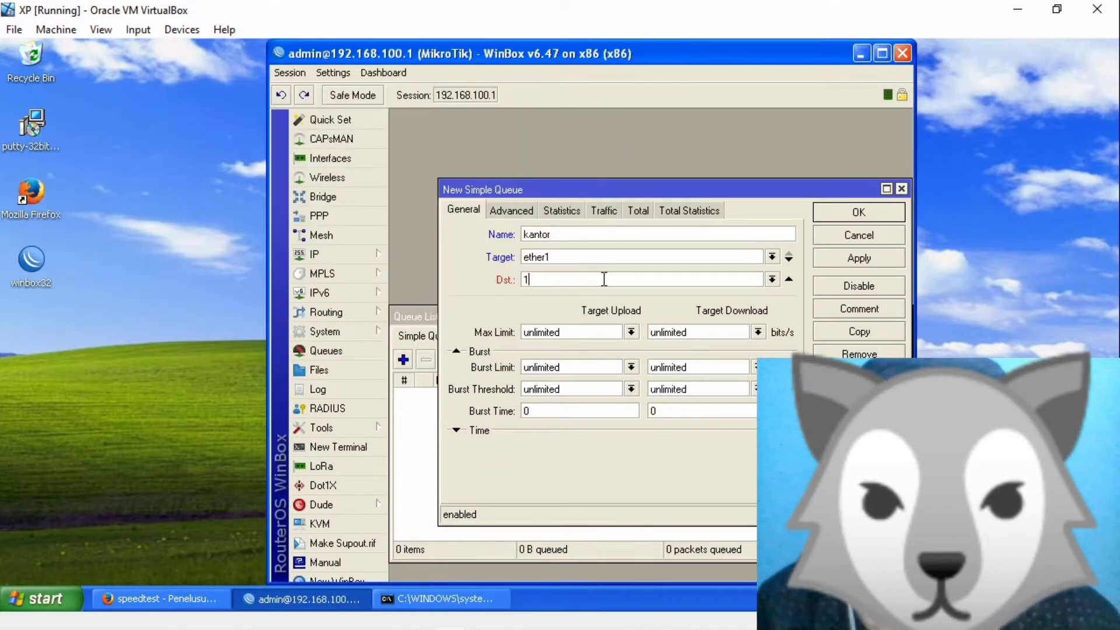
text(92.1)
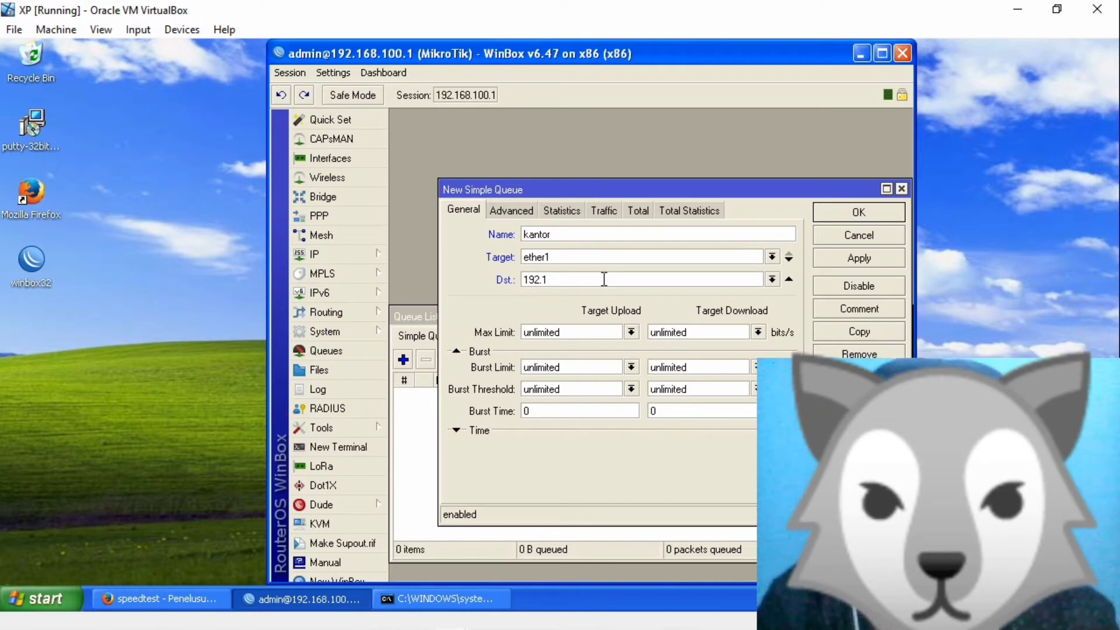
text(68.1)
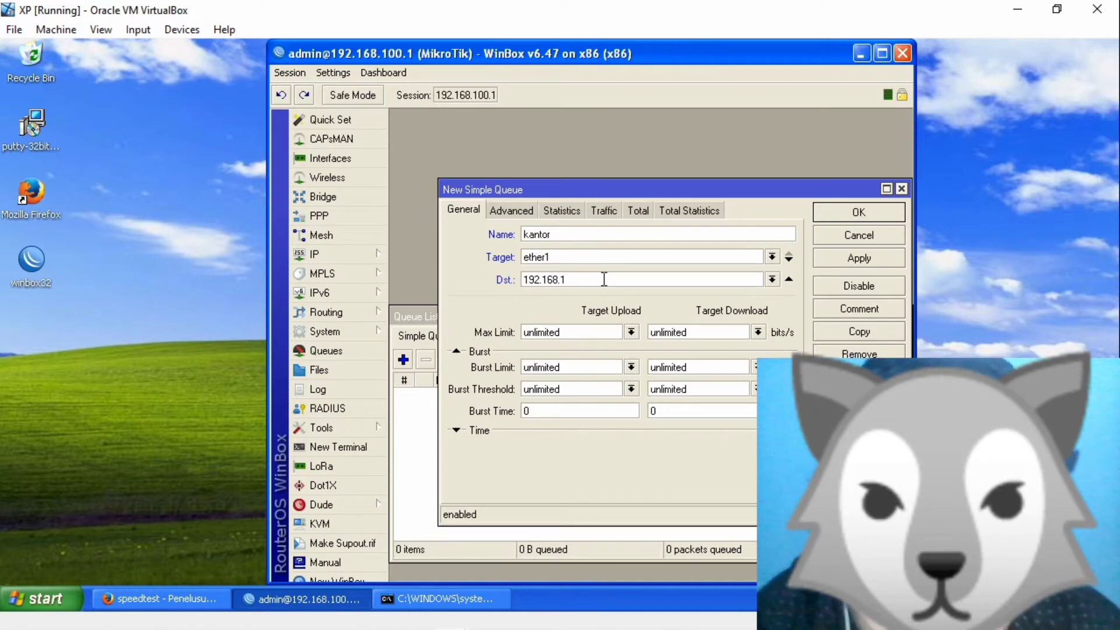
text(00)
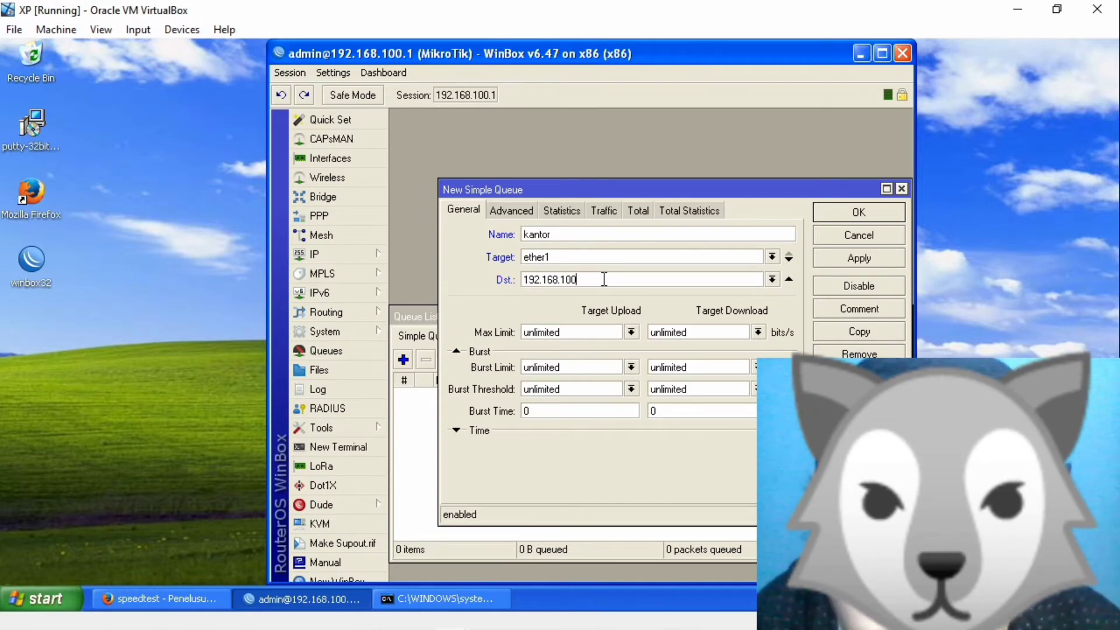
text(.10)
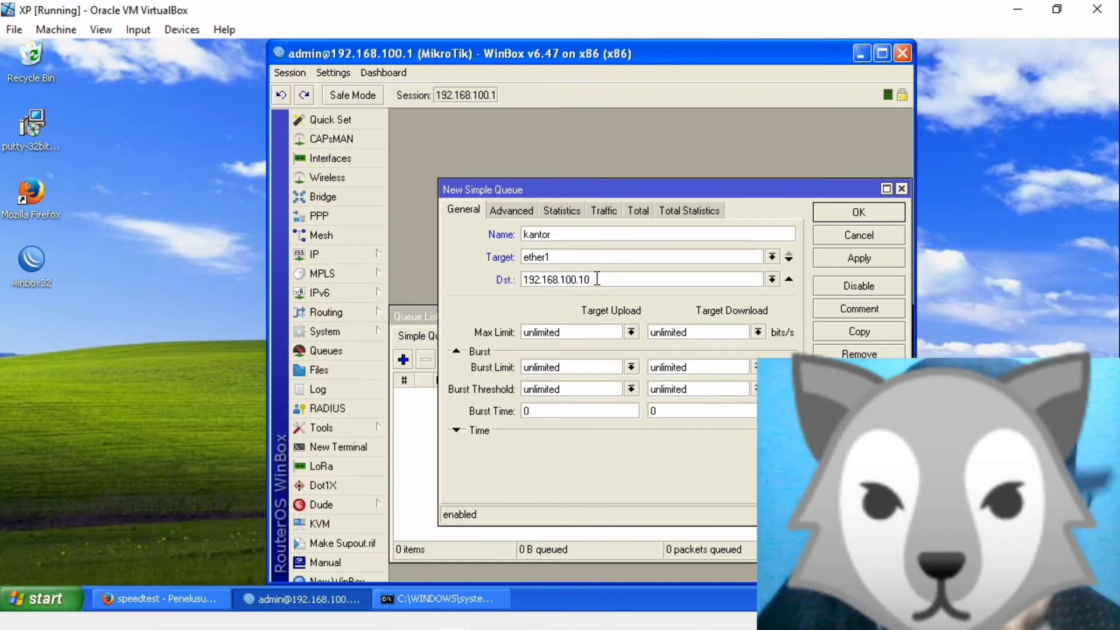
Limit the kantor queue's maximum upload and download to 512k each, then save the queue and close its window.
click(620, 333)
click(630, 336)
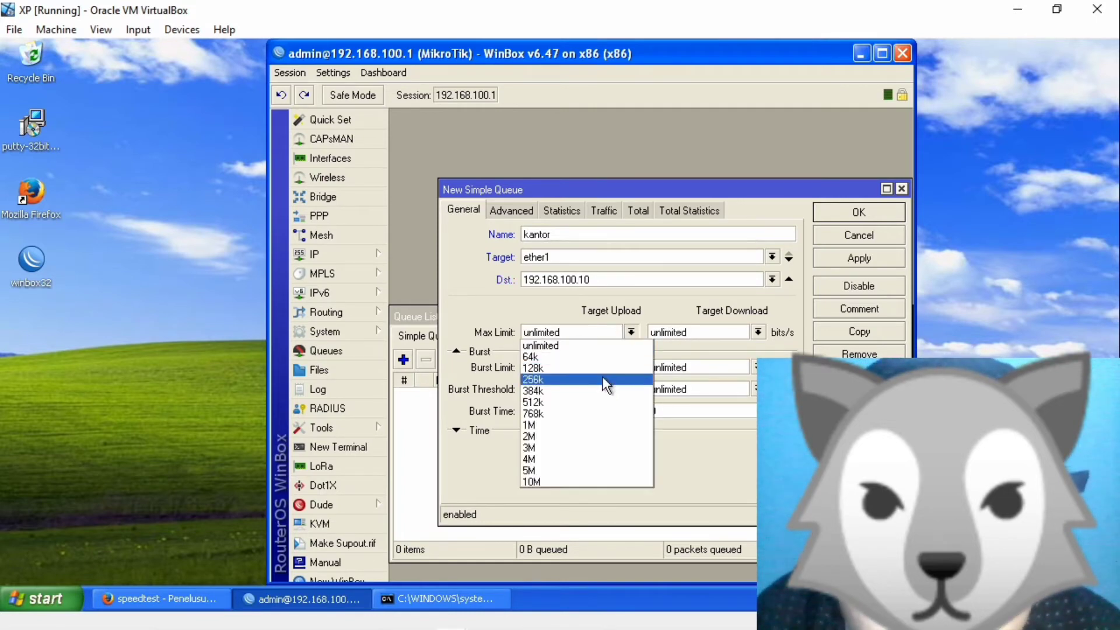
click(594, 401)
click(757, 332)
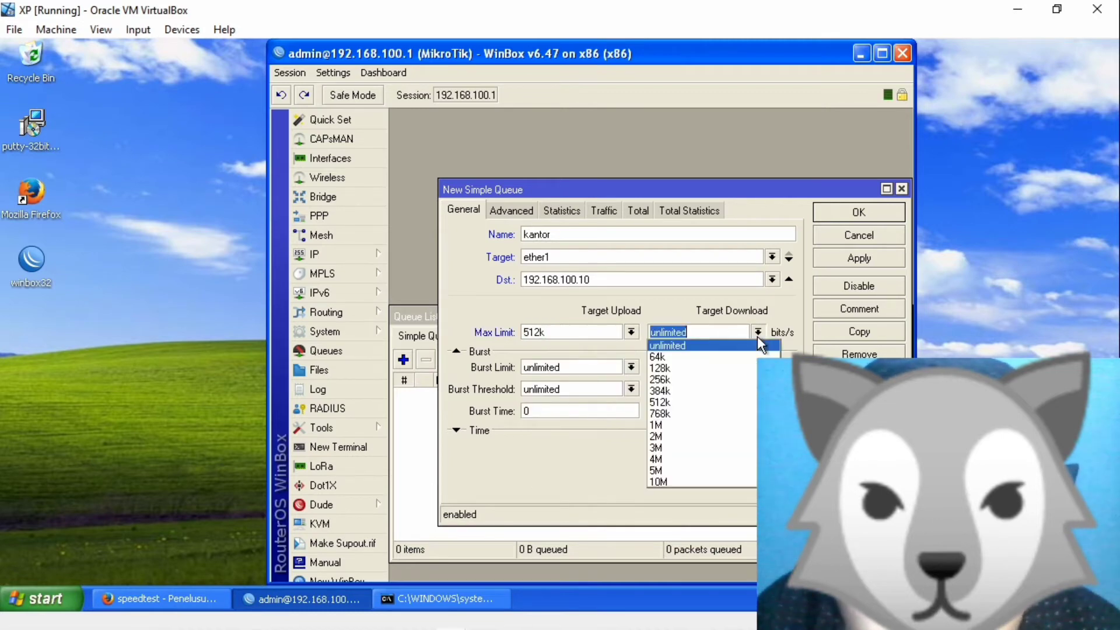
click(716, 402)
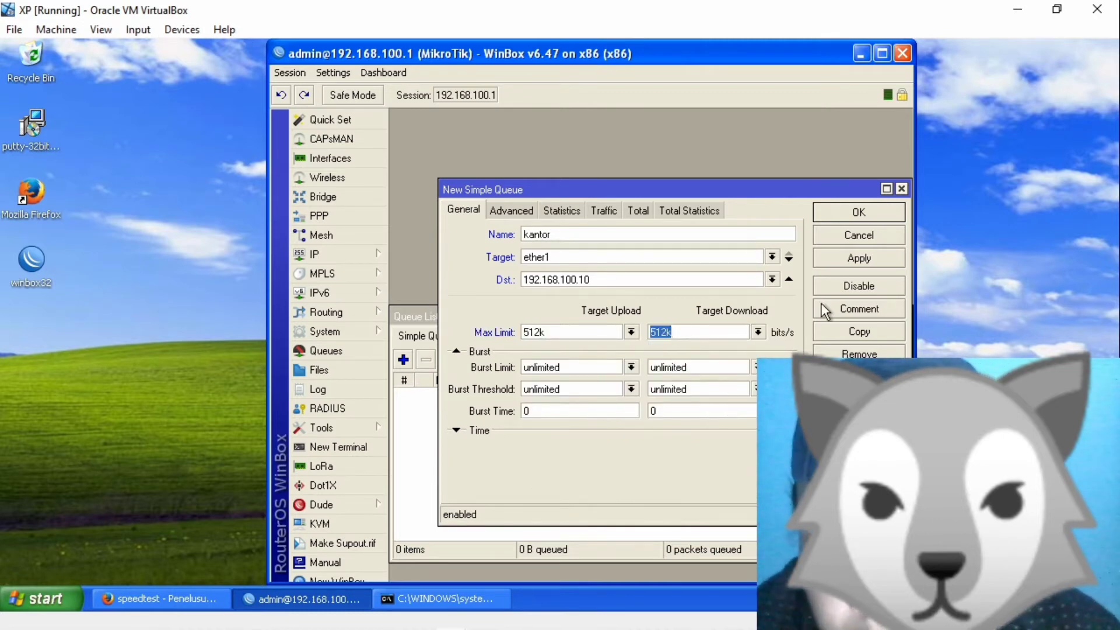
click(836, 261)
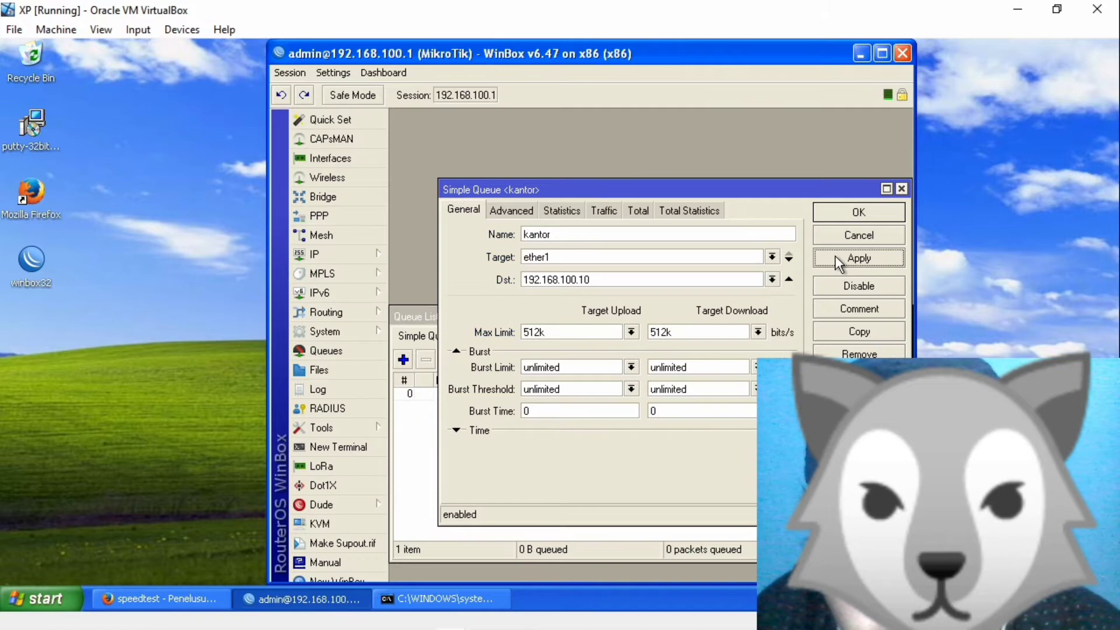
click(830, 210)
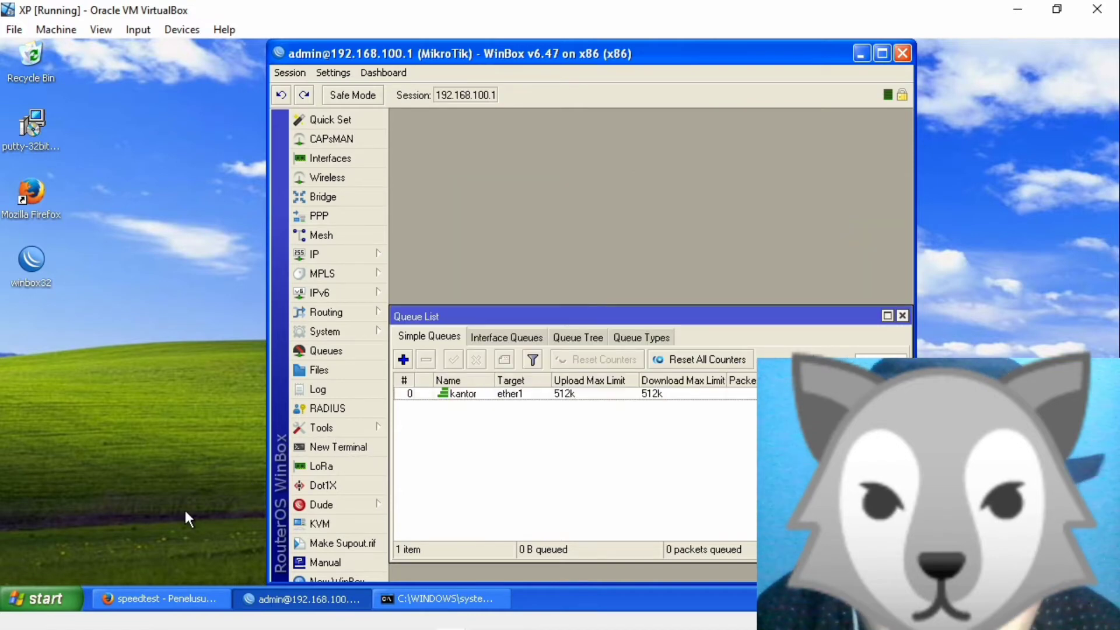
Switch to the speedtest page in Firefox to check the download and upload speeds, then minimize the browser.
click(316, 596)
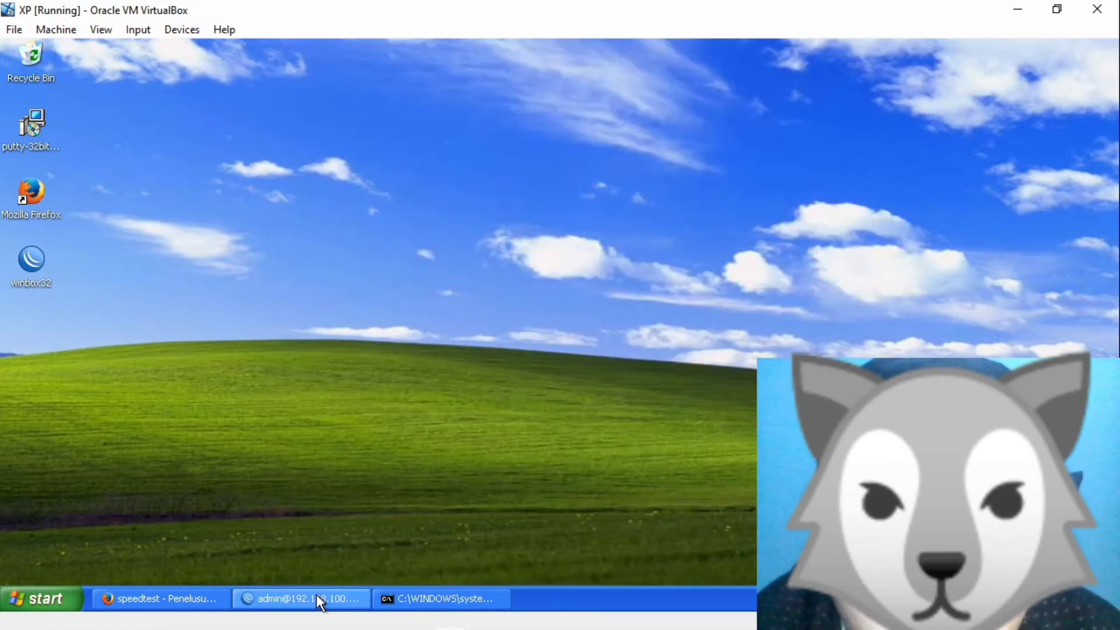
click(262, 600)
click(248, 597)
click(211, 603)
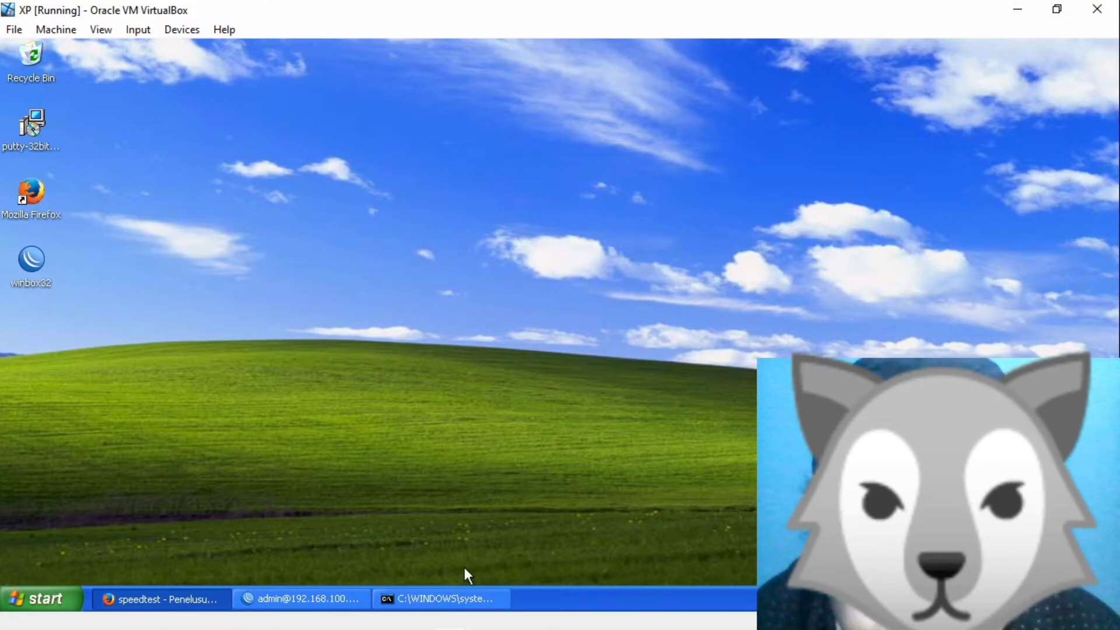
key(alt+Tab)
key(alt+Tab)
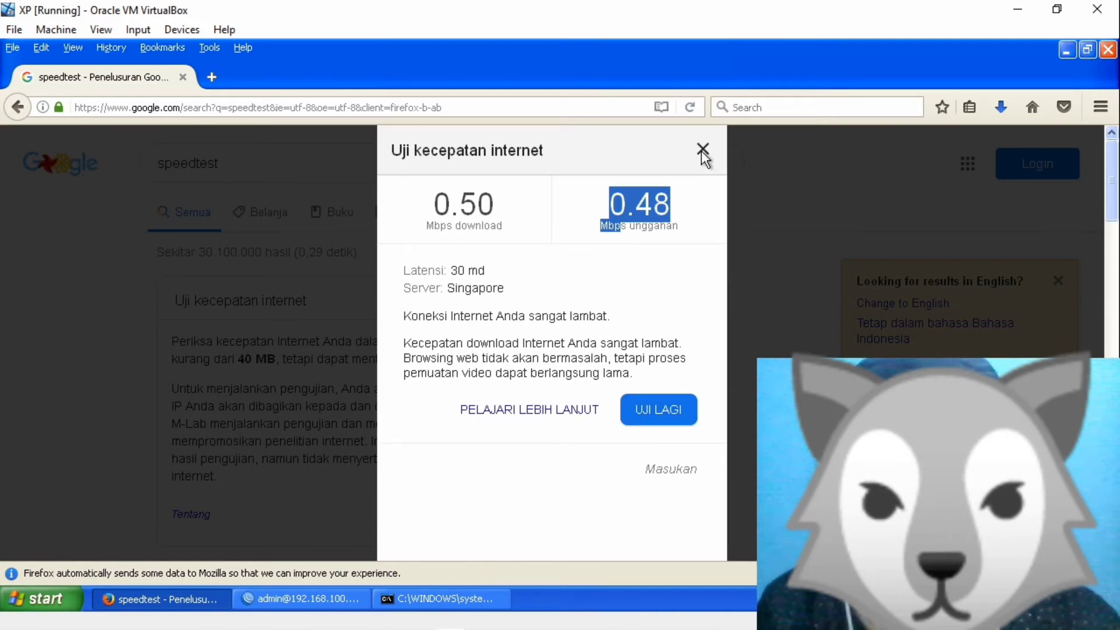
click(1066, 50)
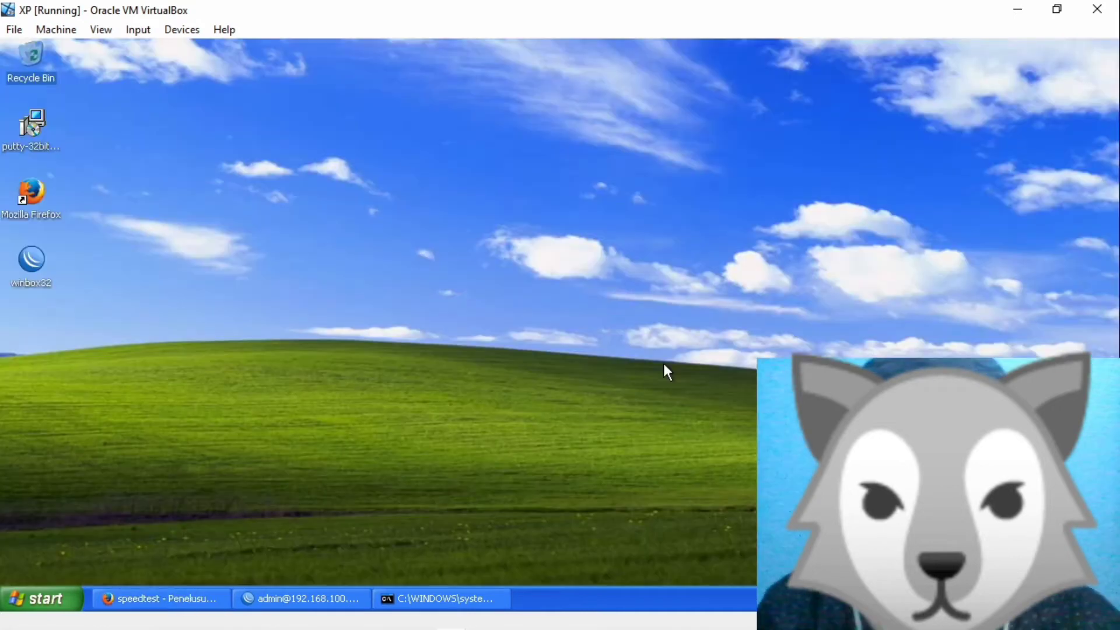
Return to WinBox and start a second simple queue named ruang1.
click(325, 598)
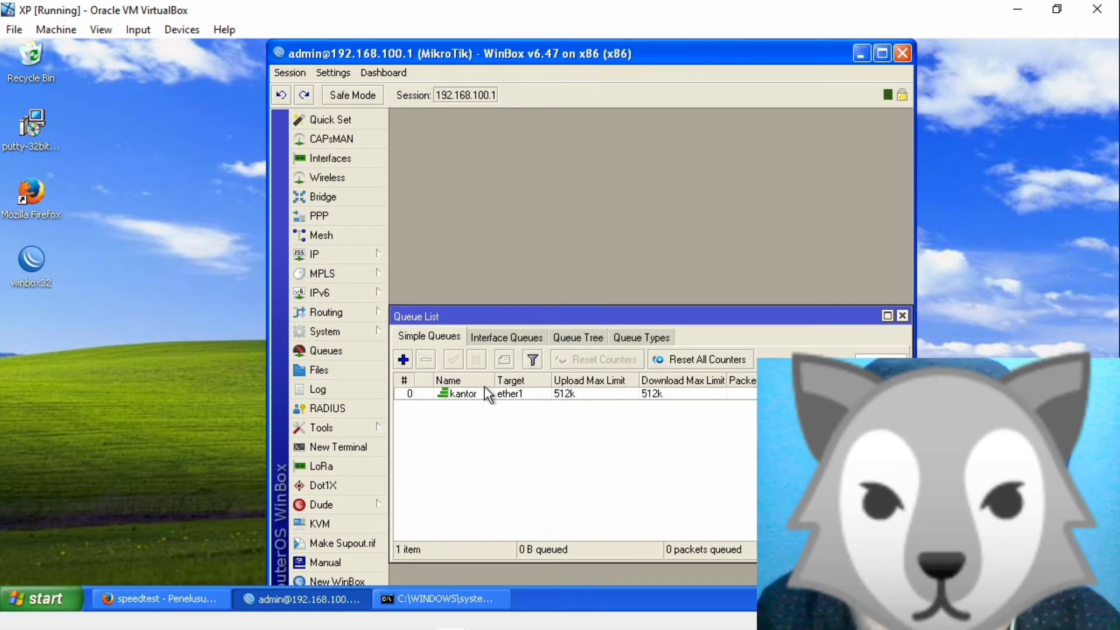
click(441, 394)
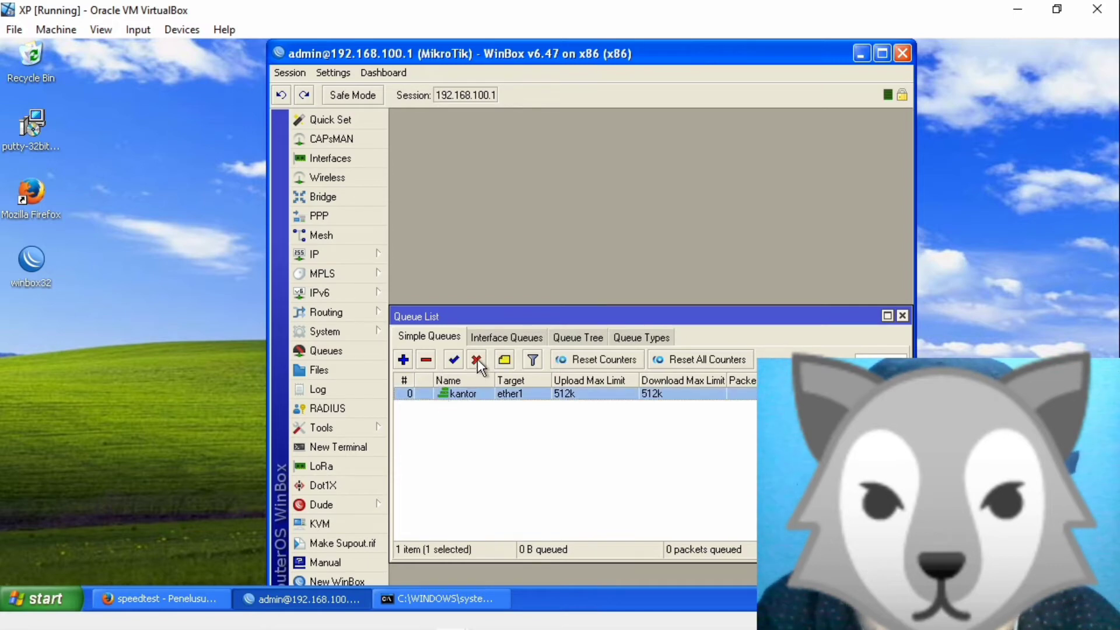
click(403, 359)
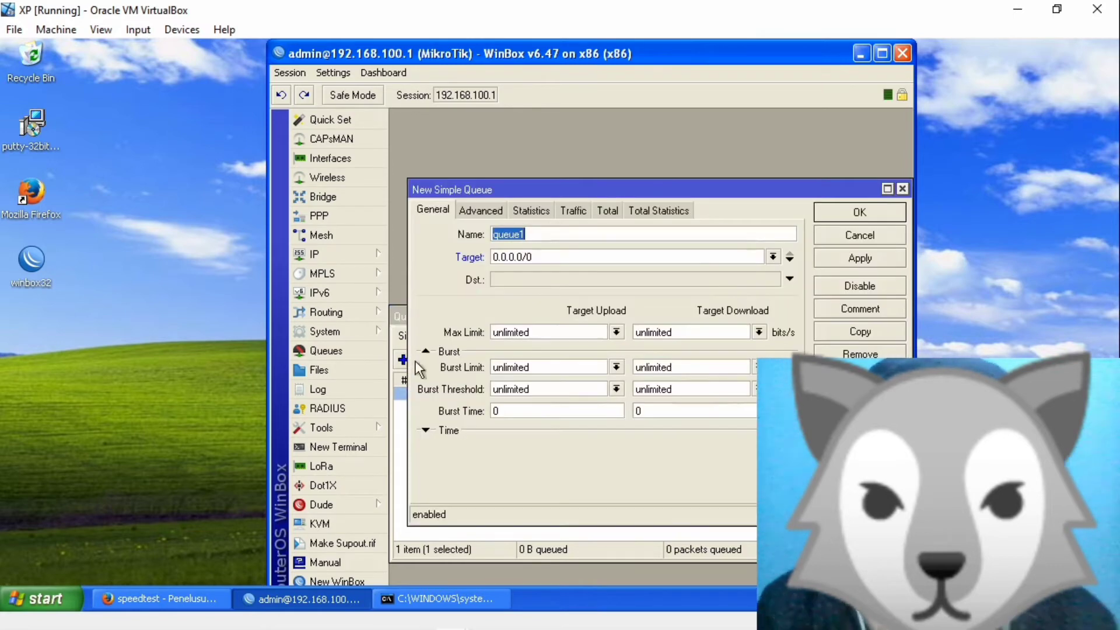
text(ru)
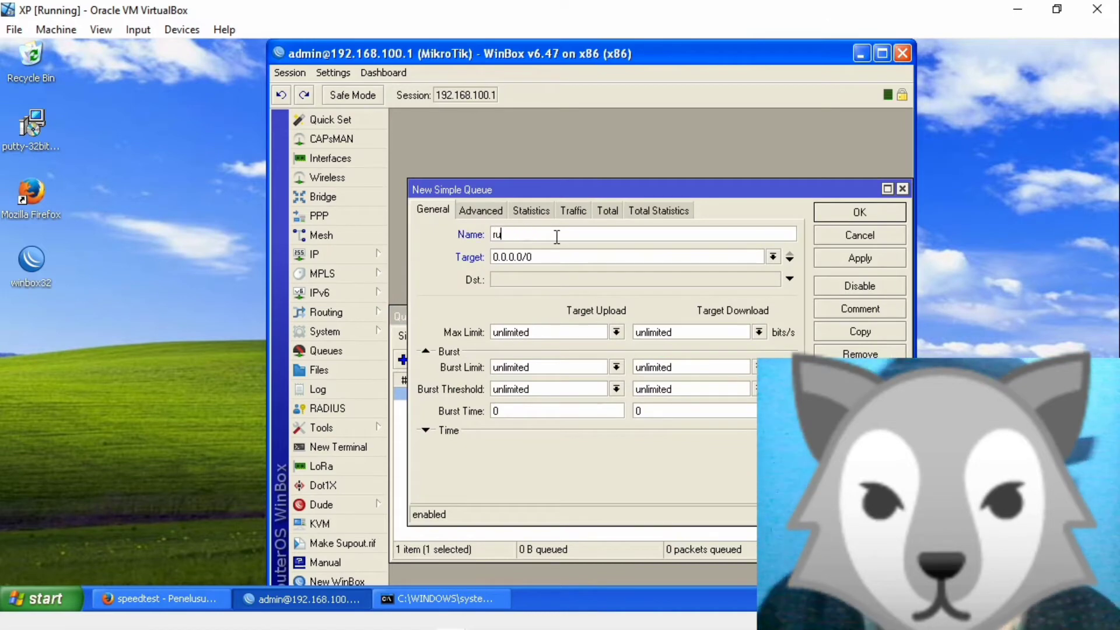
text(ang1)
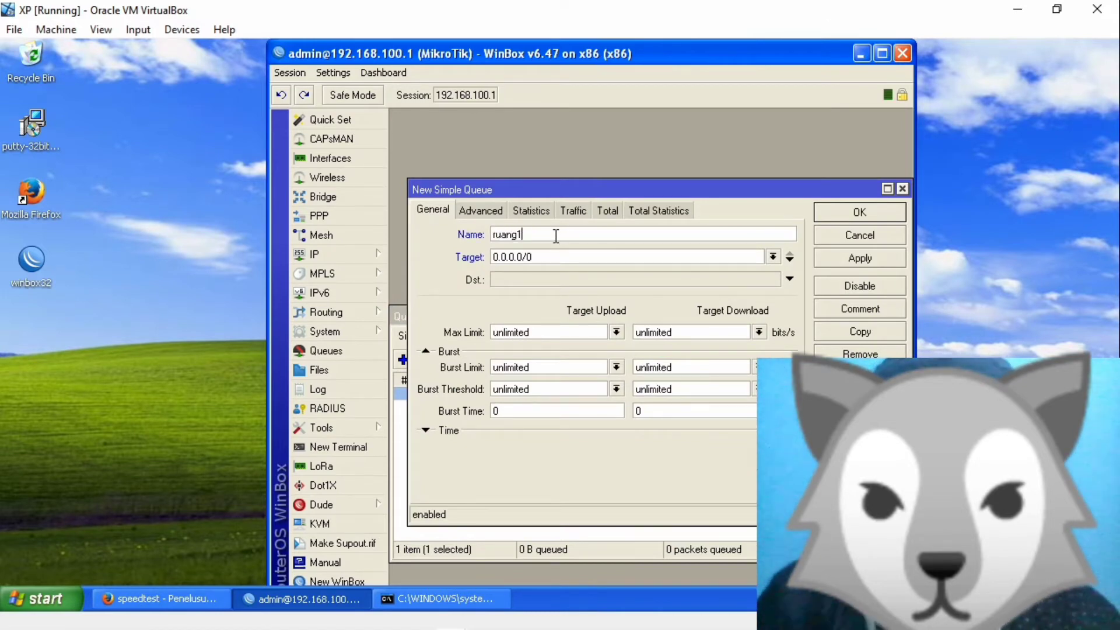
Add a second target entry to the ruang1 queue and set the first target to ether1.
click(789, 256)
click(773, 256)
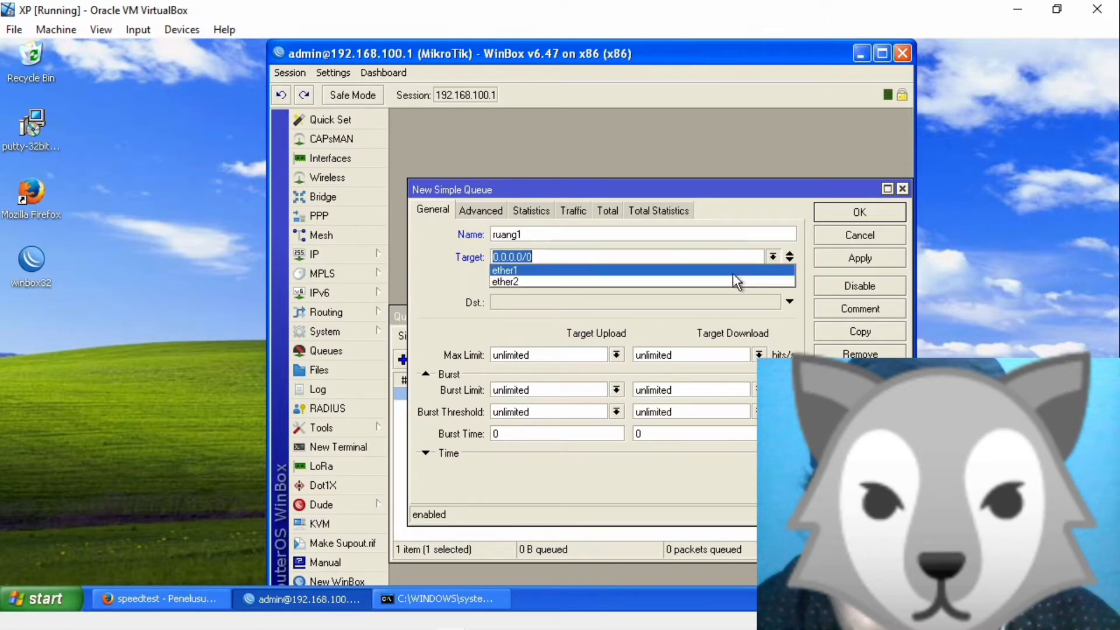
click(733, 270)
Set the ruang1 queue's second target to 192.168.100.1 and apply the queue.
click(702, 282)
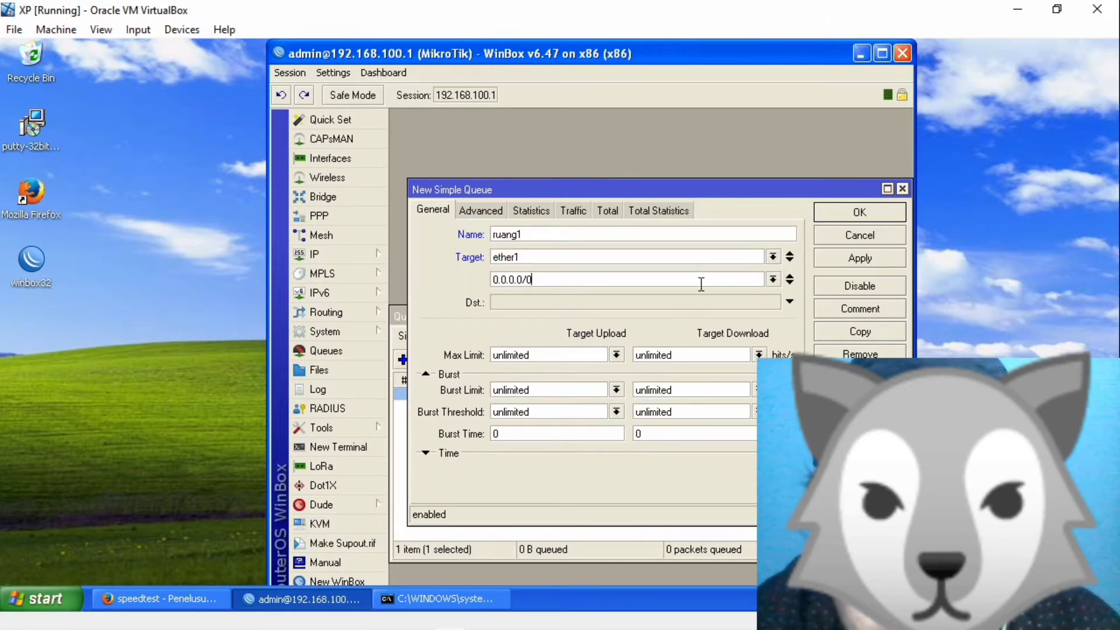
double_click(702, 284)
text(192)
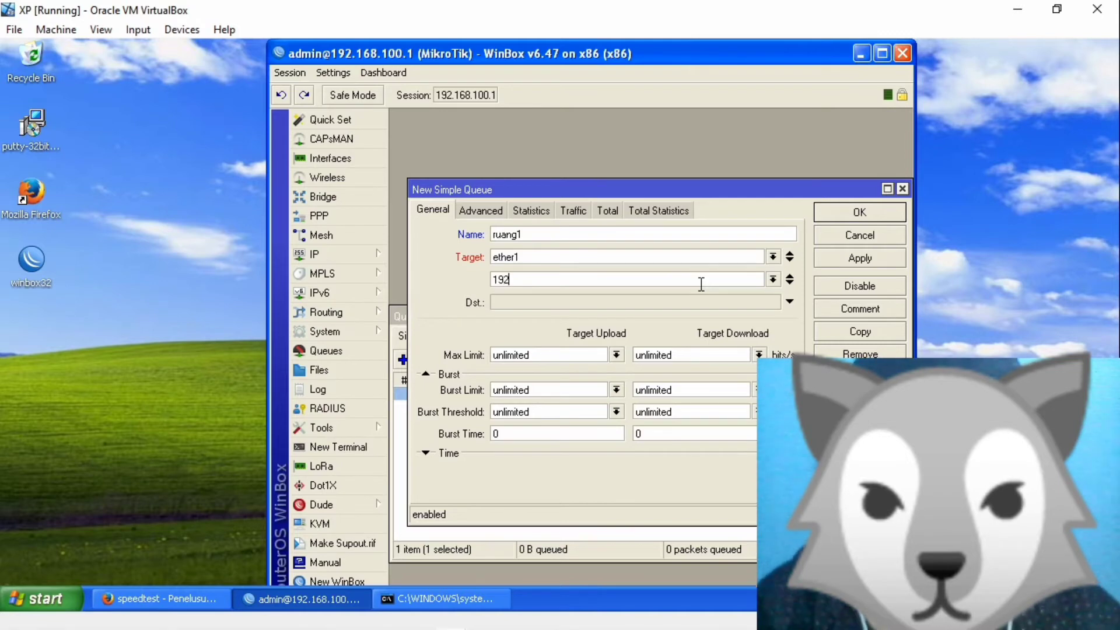
text(.16)
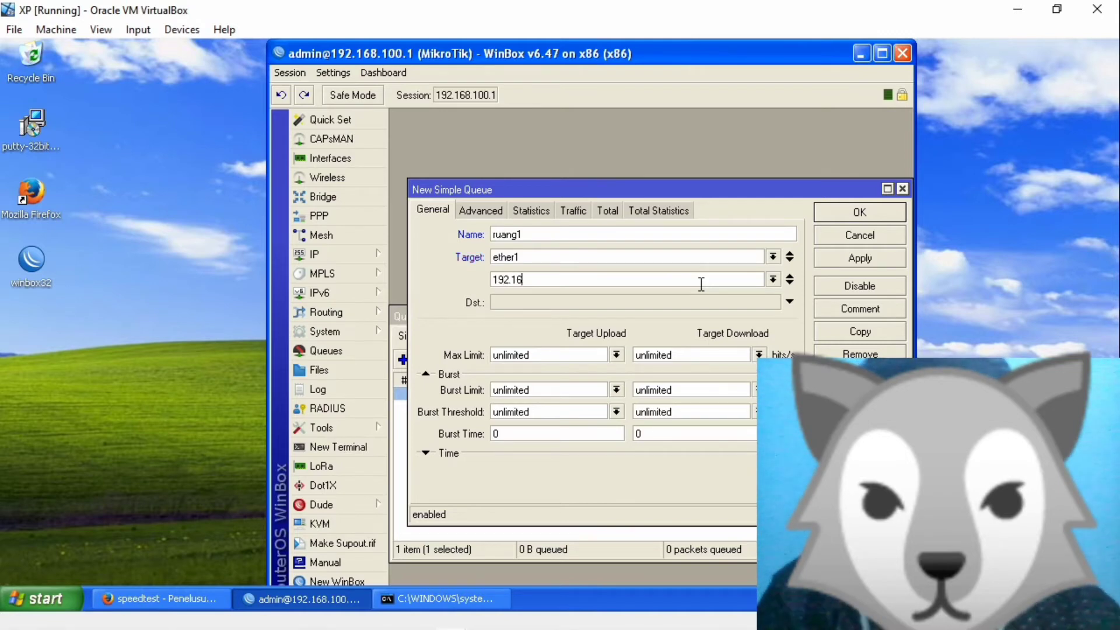
text(8.1.1)
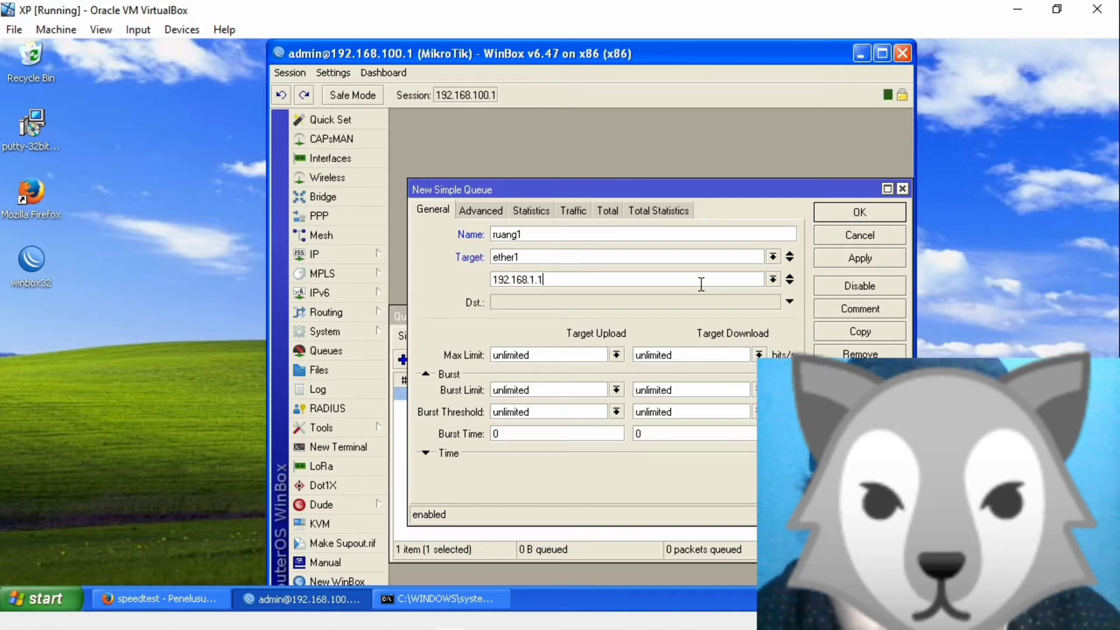
key(BackSpace)
key(BackSpace)
text(0)
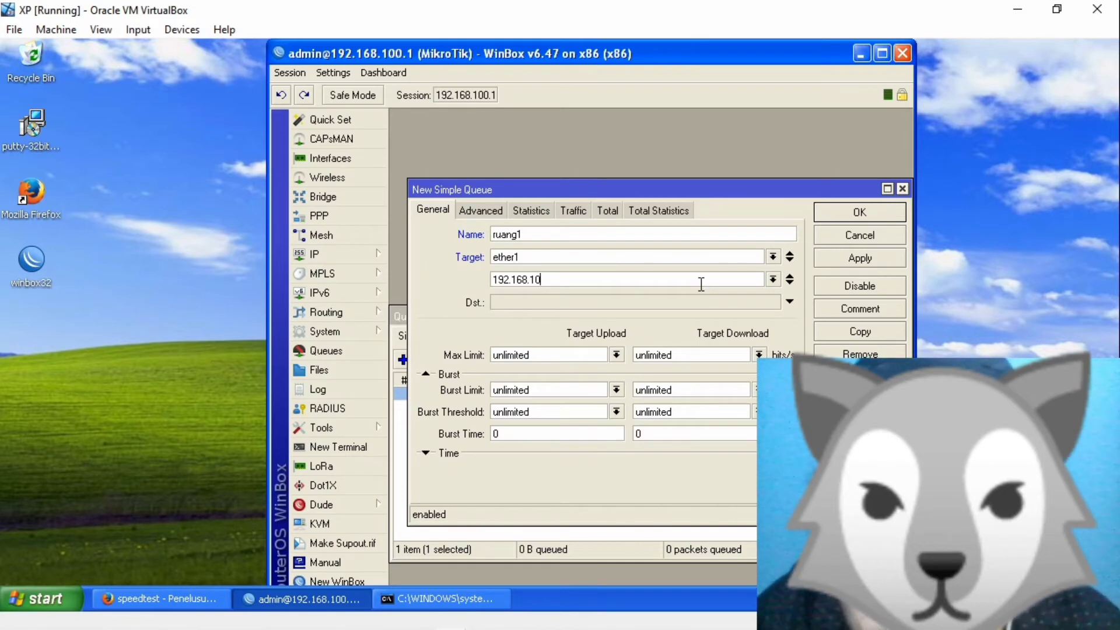
text(0.1)
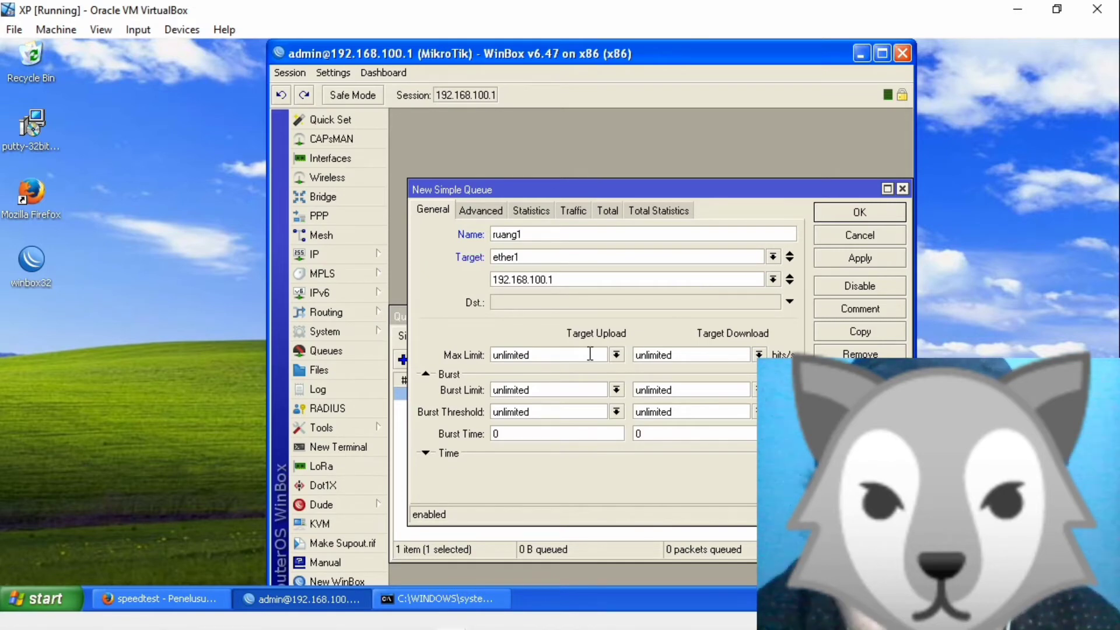
click(855, 259)
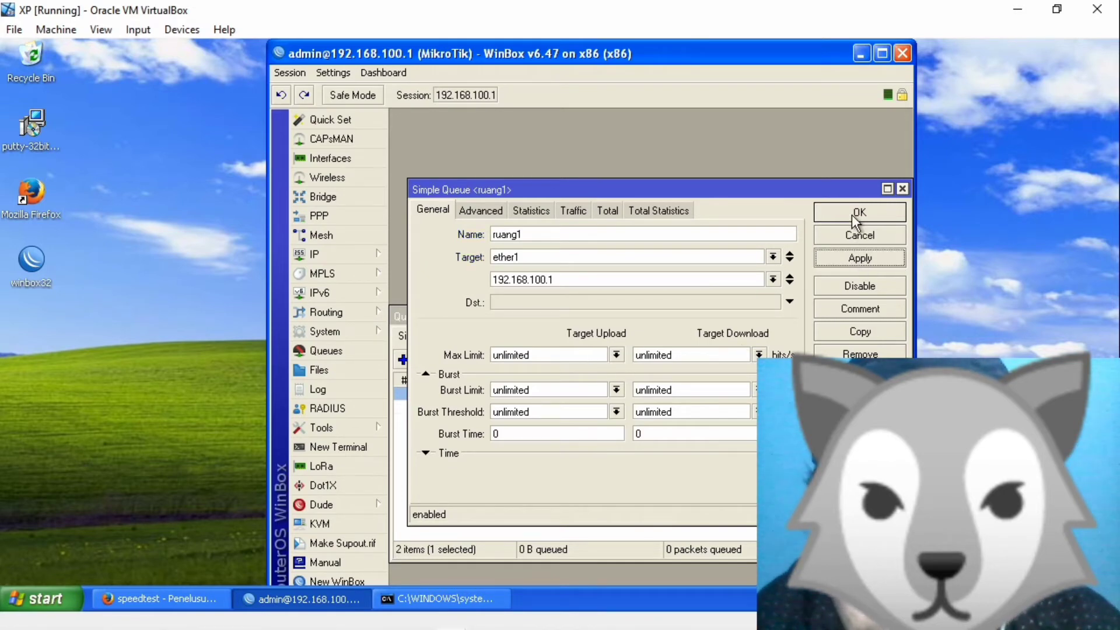
Confirm the ruang1 simple queue and minimize the WinBox window.
click(853, 213)
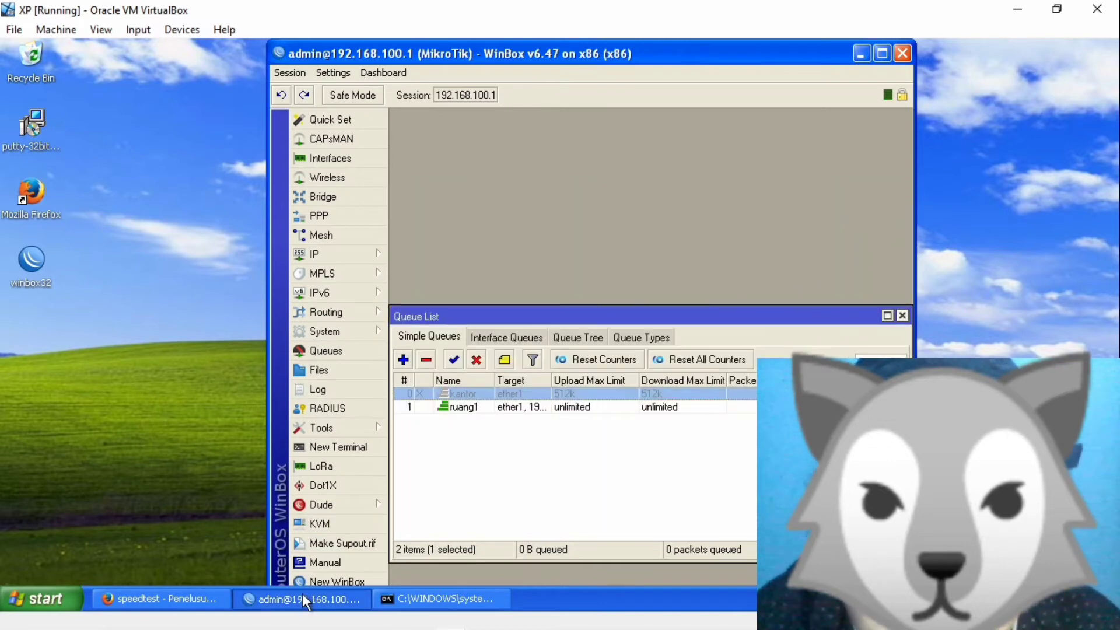
mouse_move(320, 628)
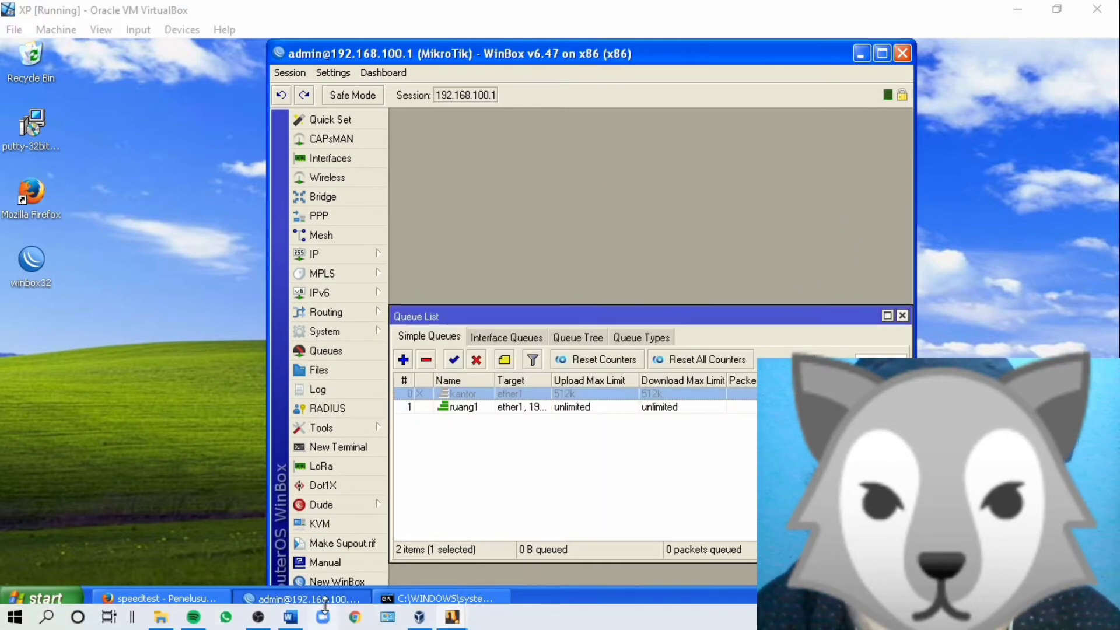
click(362, 597)
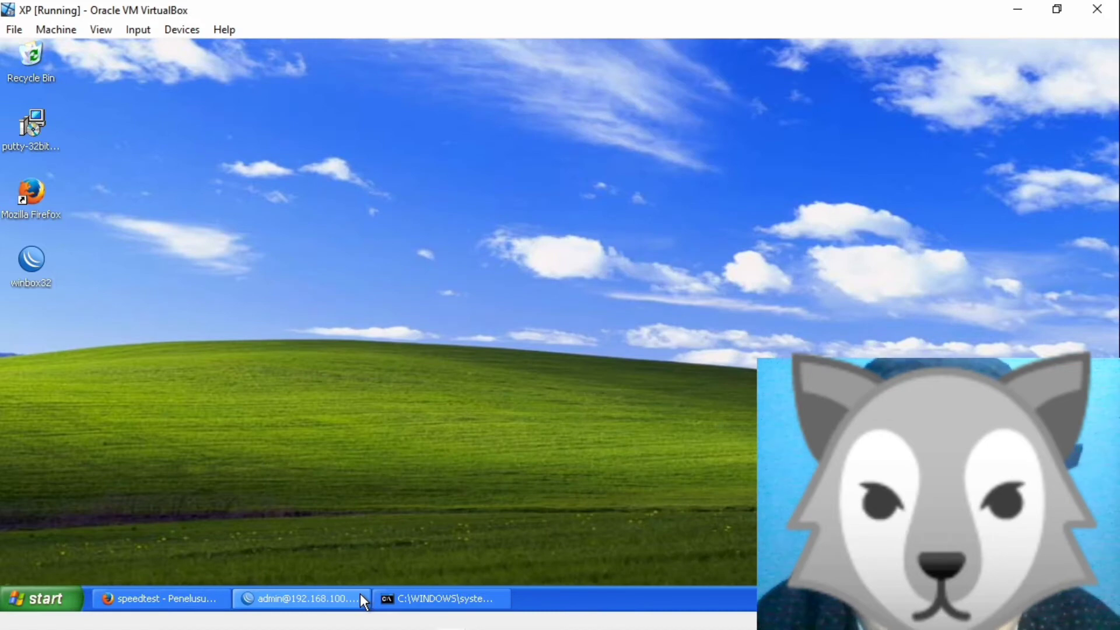
Switch to the speedtest page in Firefox and run the internet speed test again, closing the Zoom window that interrupts.
key(alt+Tab)
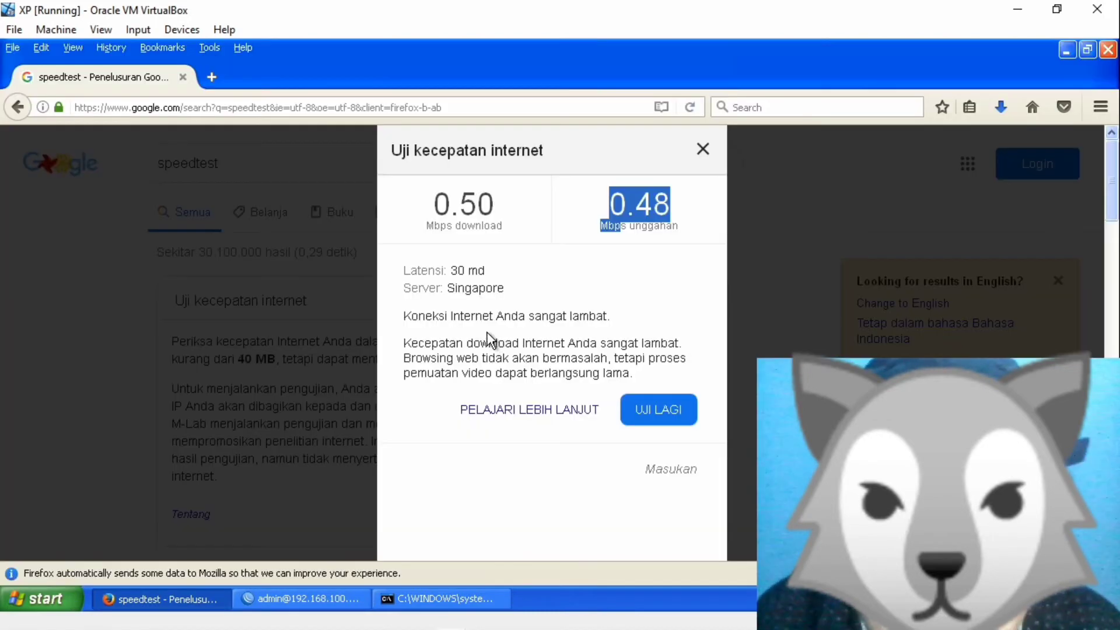
click(646, 404)
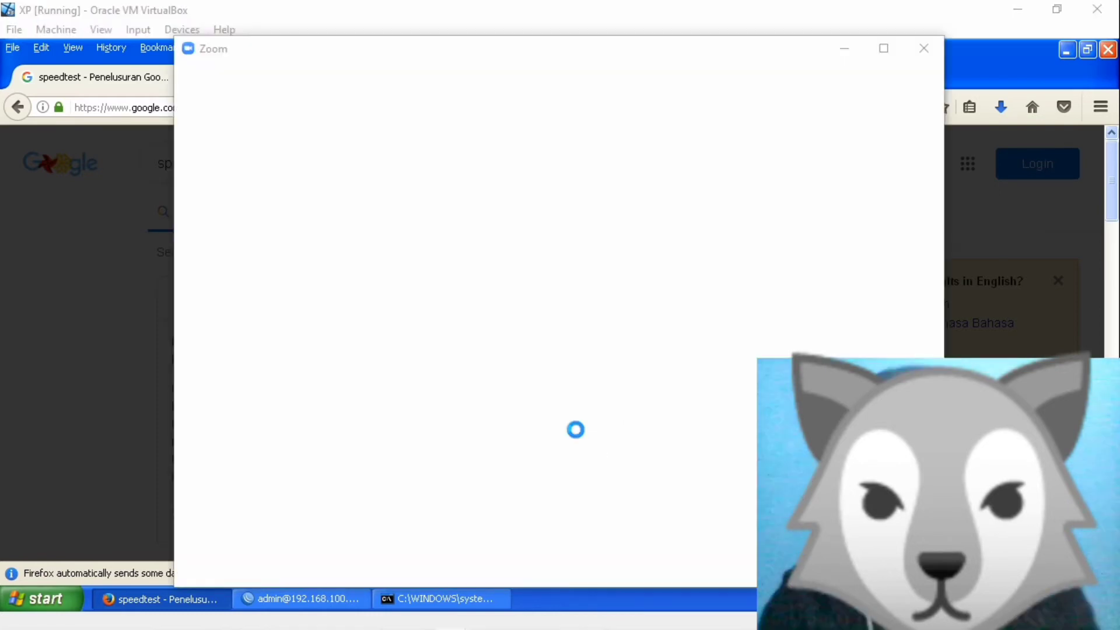
click(924, 49)
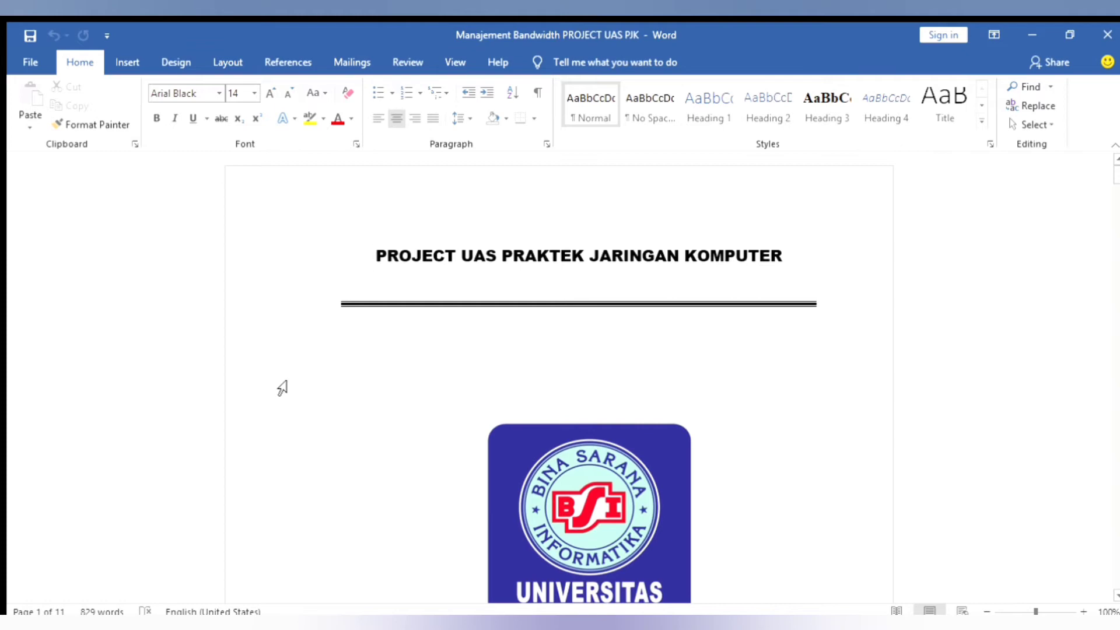
Read the project report from the cover page and member list to the simple queue bandwidth topology on page 2.
key(Down)
key(Down)
key(Down)
key(Down)
key(Down)
key(Down)
key(Down)
key(Down)
key(Down)
key(Down)
key(Down)
key(Down)
key(Down)
key(Down)
key(Down)
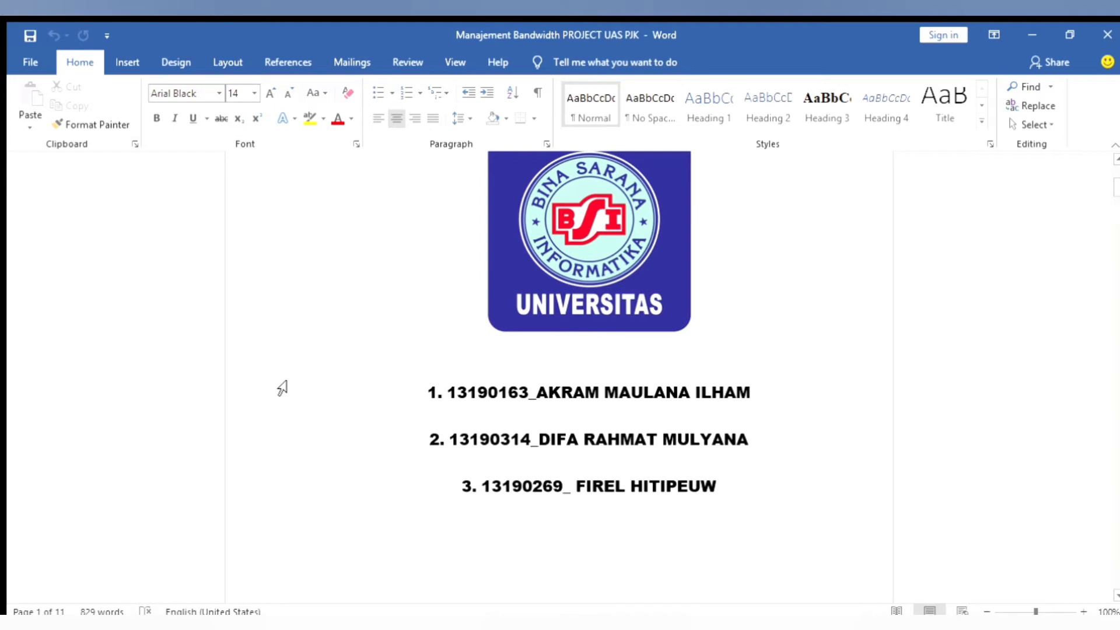
key(Down)
key(Down)
key(Down)
key(Down)
key(Down)
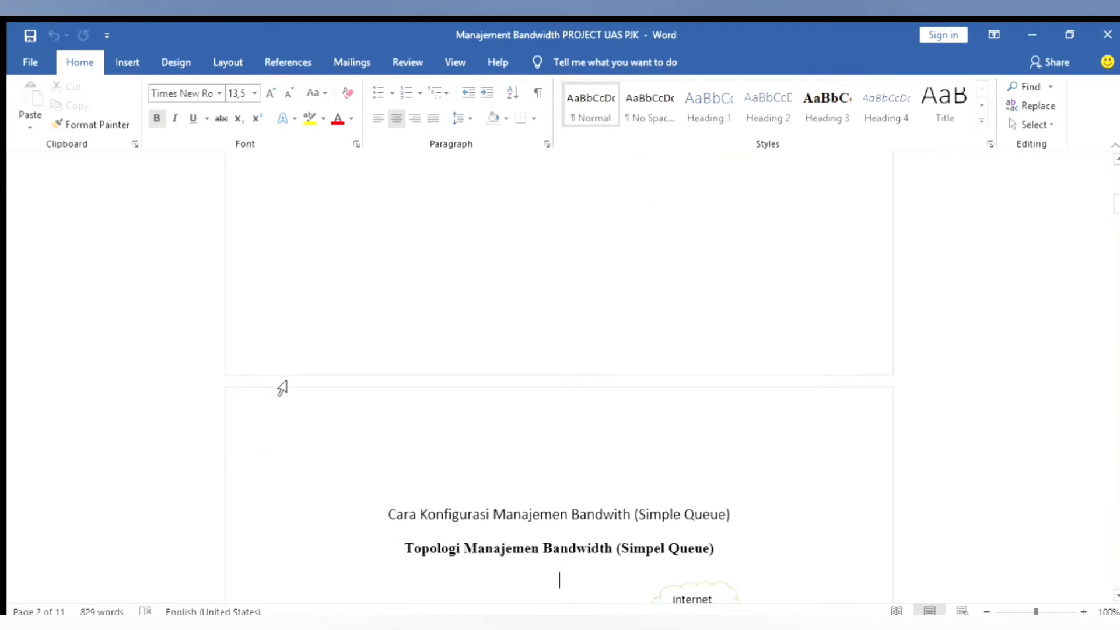
key(Down)
key(Down)
key(Down)
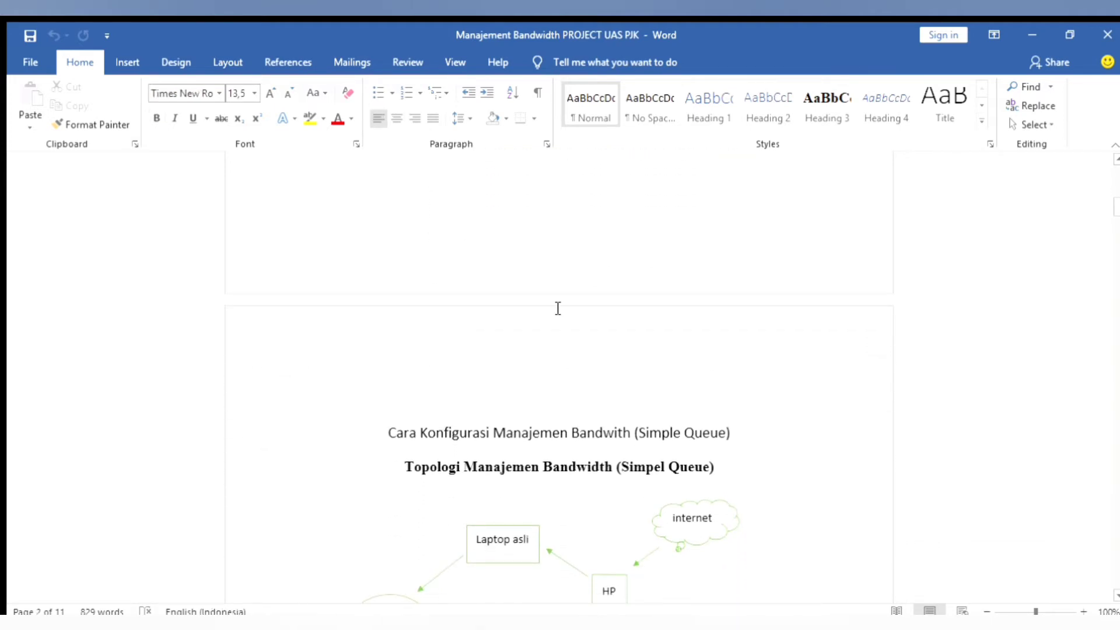
Examine the report's bandwidth share method, including its three-client concept and the General, Max Limit and Burst settings for queue Kantor.
drag(1116, 198, 1115, 330)
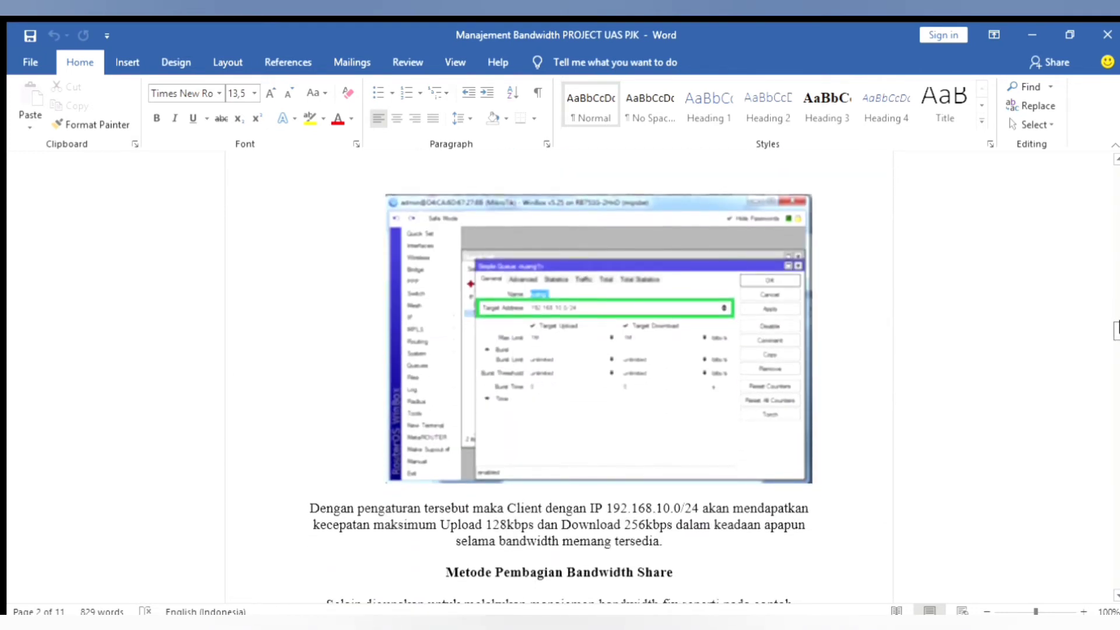
drag(1116, 329, 1115, 332)
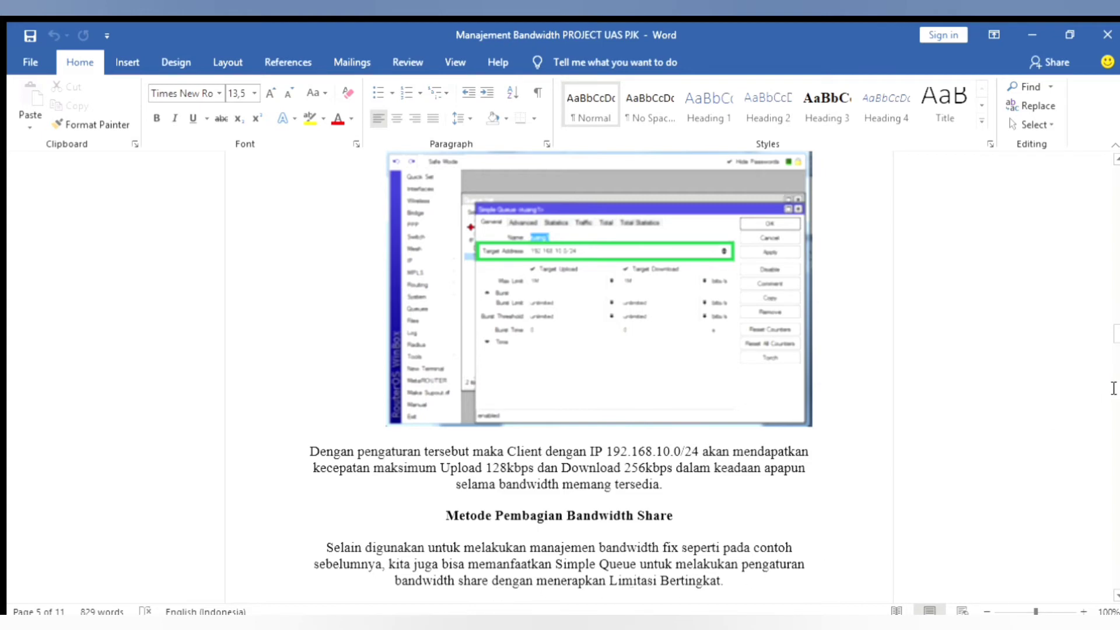
scroll(1117, 334, down, 8)
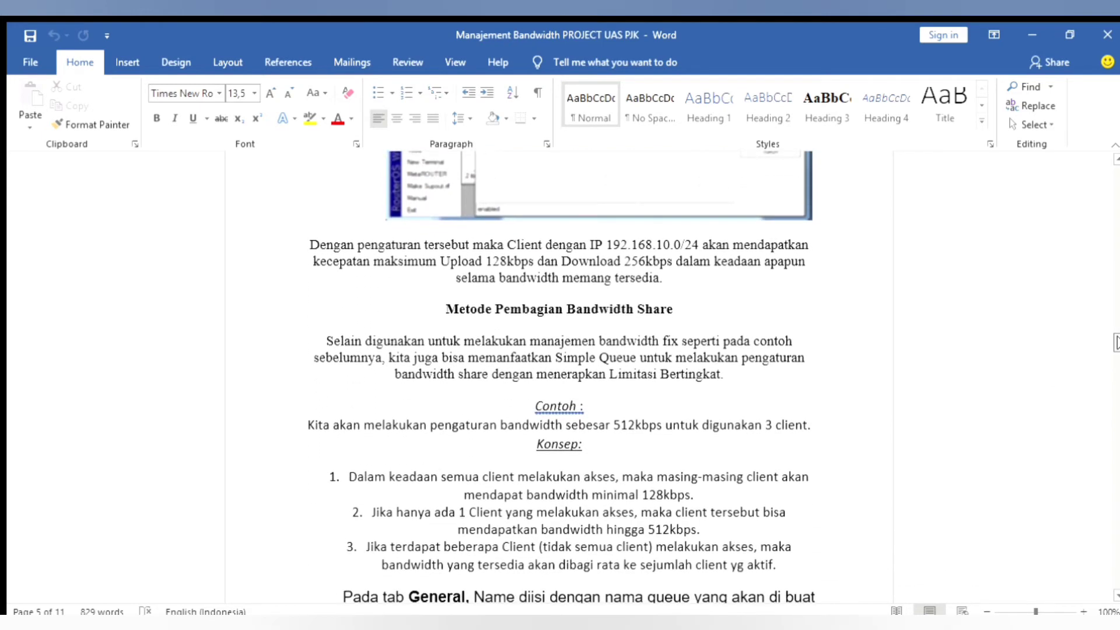
scroll(1117, 346, down, 1)
scroll(1117, 346, down, 4)
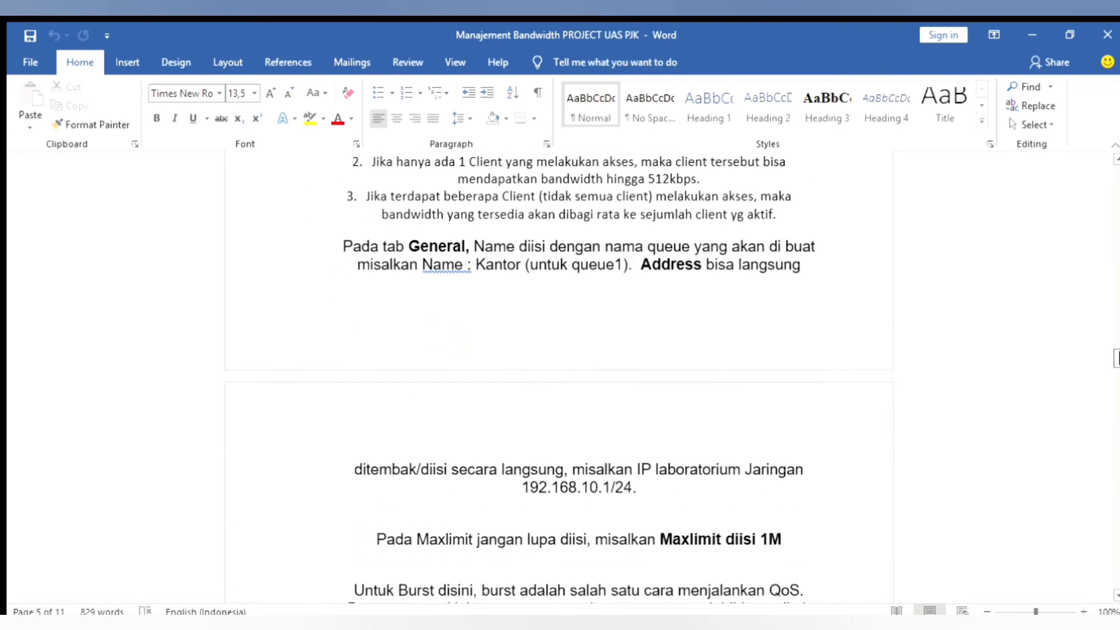
scroll(1117, 346, up, 4)
scroll(1116, 346, down, 1)
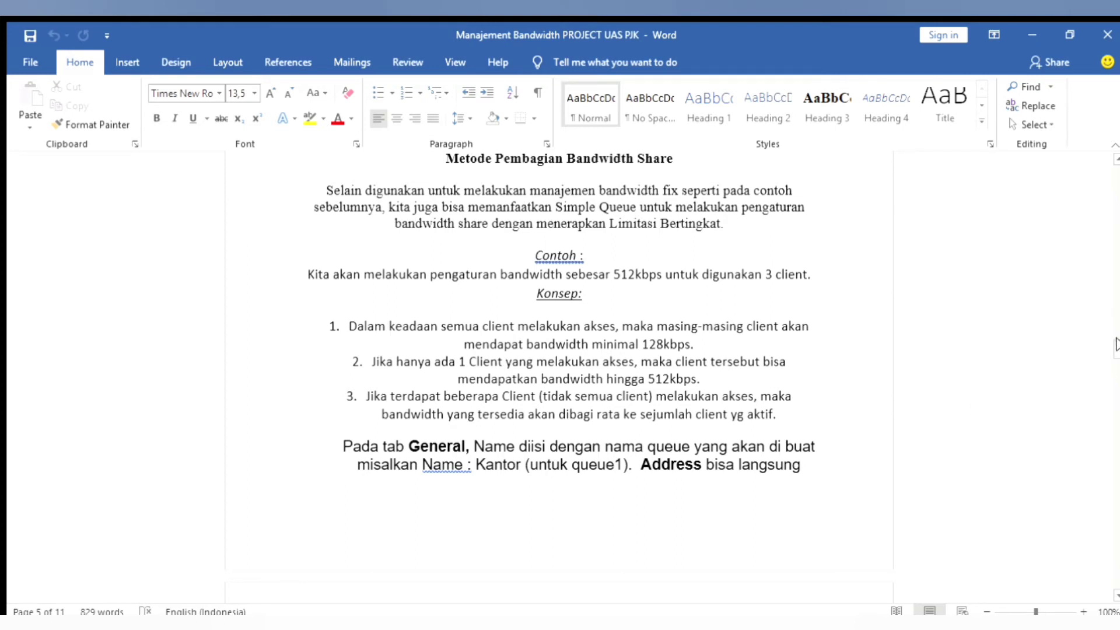
scroll(1116, 347, down, 5)
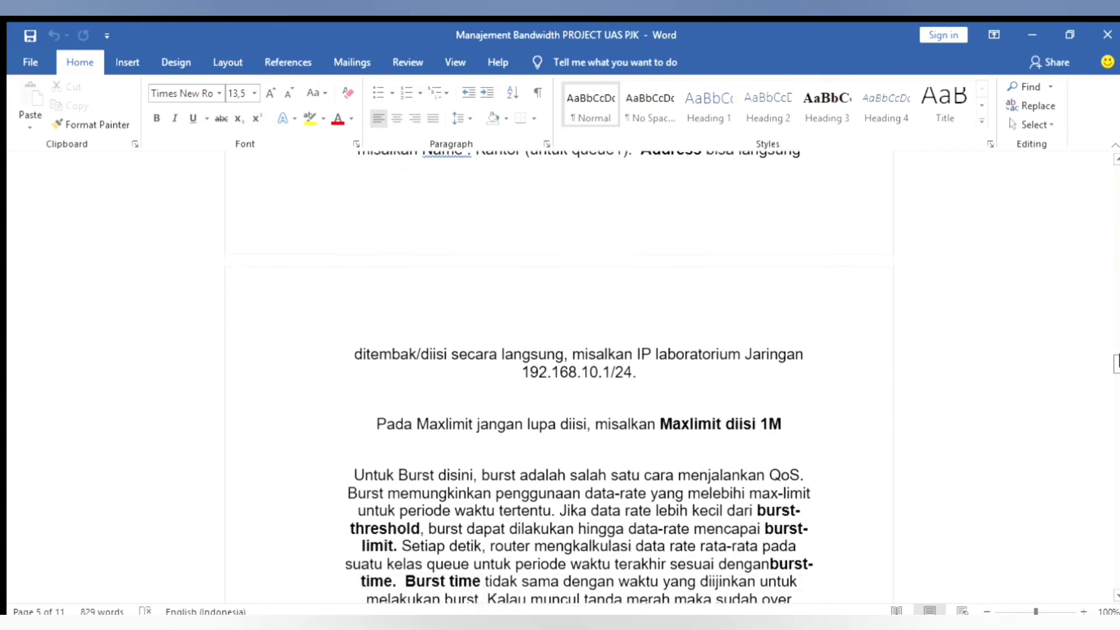
scroll(1116, 363, down, 2)
scroll(1116, 363, up, 1)
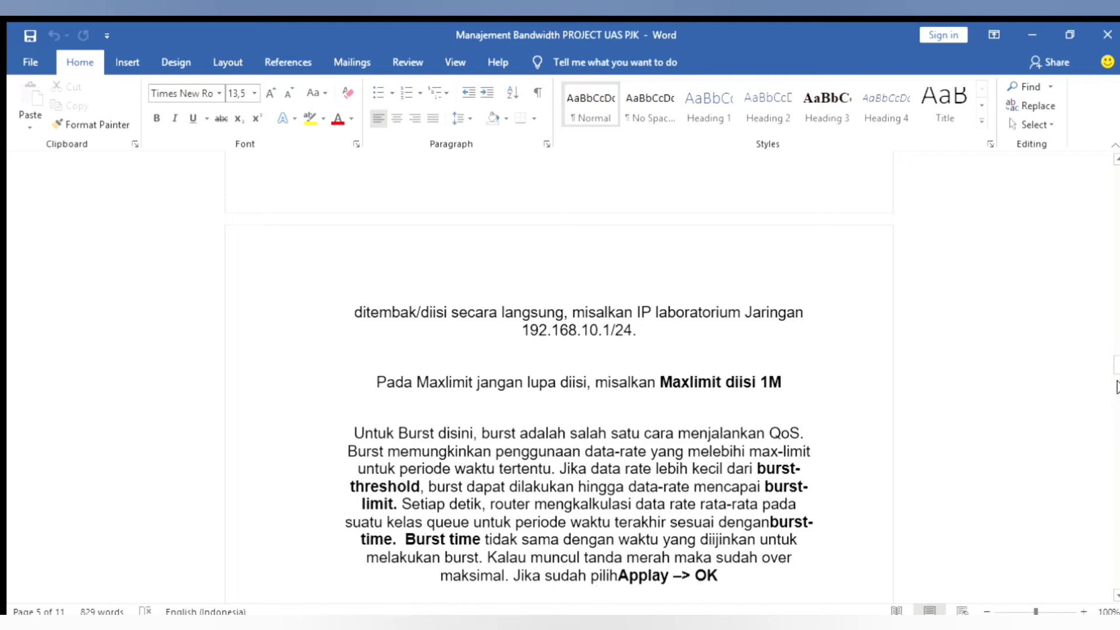
Examine the report's instructions for adding the second simple queue, ruang1, with its target address and max limit.
drag(1115, 367, 1111, 388)
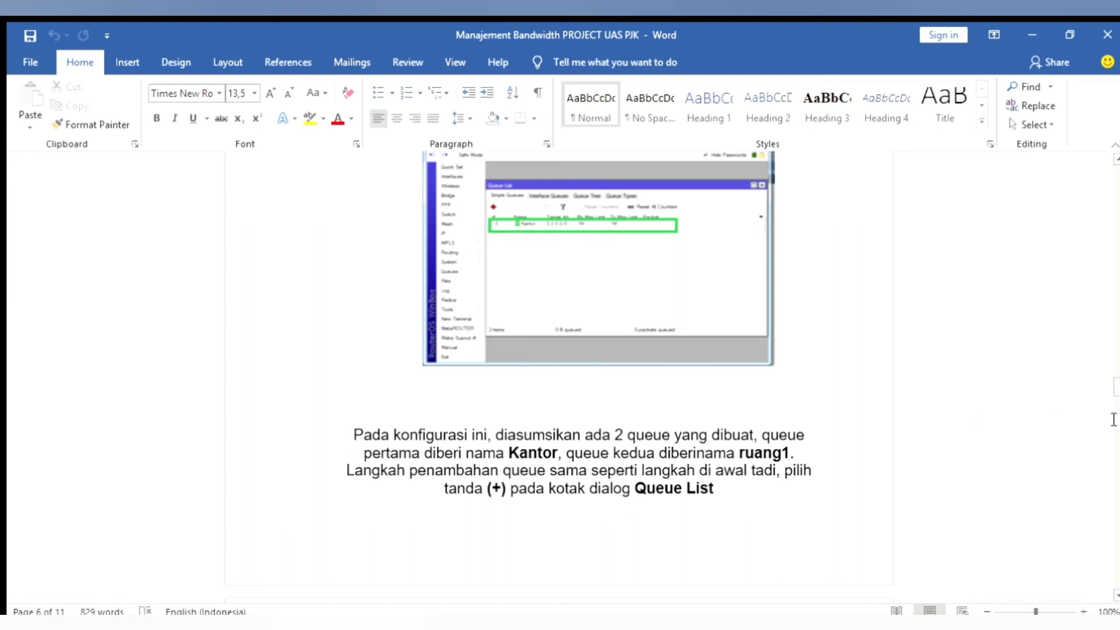
drag(1116, 389, 1116, 411)
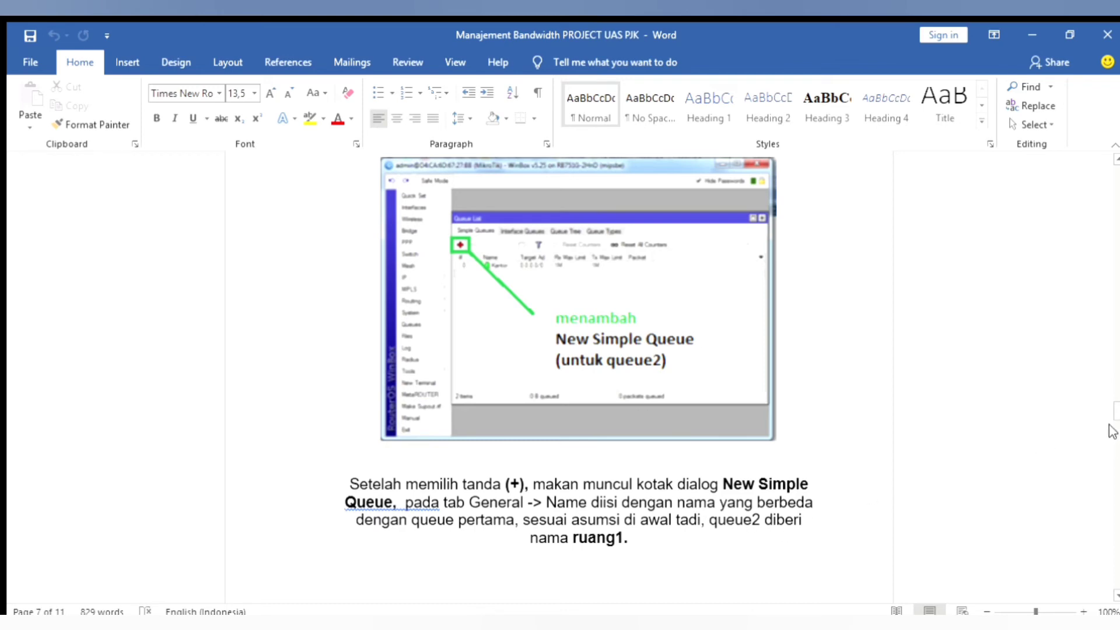
scroll(1111, 414, down, 2)
scroll(1114, 420, down, 2)
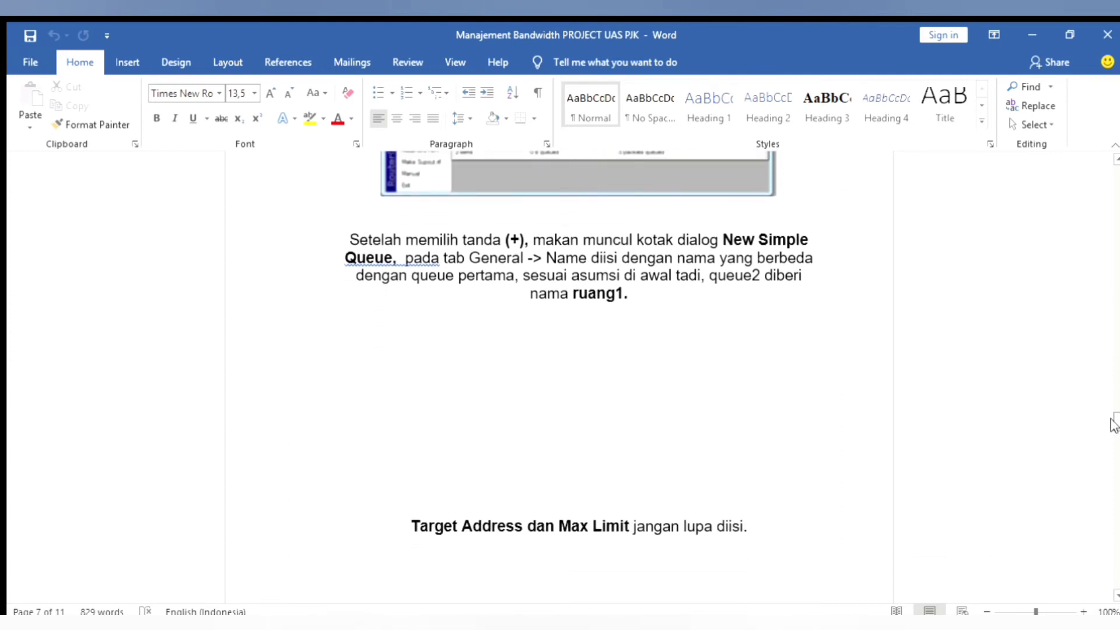
scroll(1115, 423, down, 2)
scroll(1115, 422, up, 3)
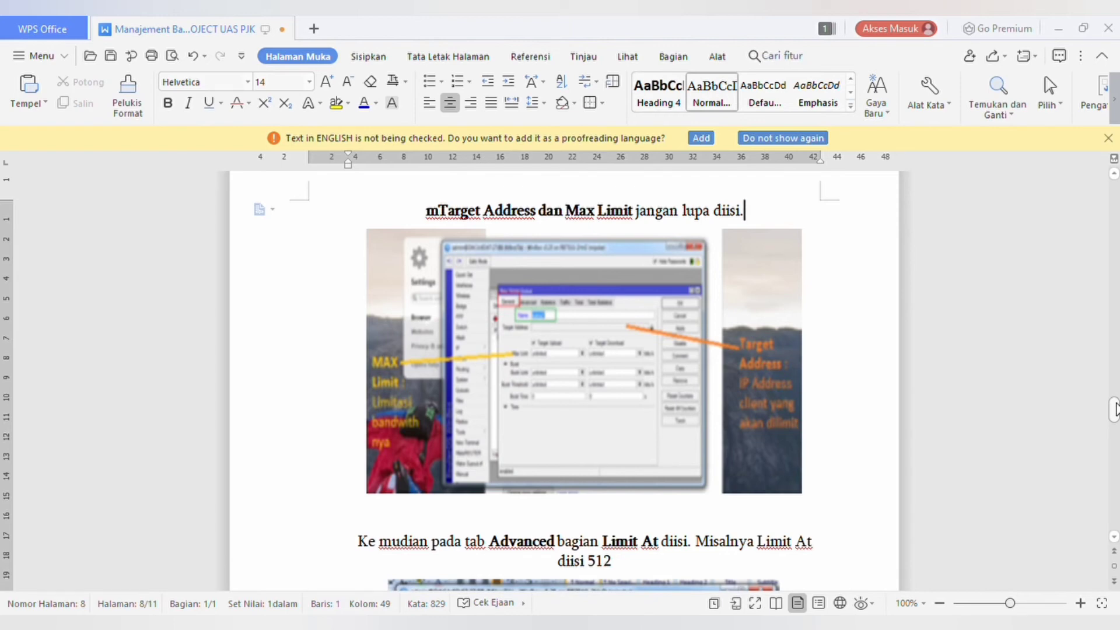
Revisit the report's cover page and member list, then return to the Target Address and Max Limit illustration on page 8.
drag(1114, 409, 1119, 133)
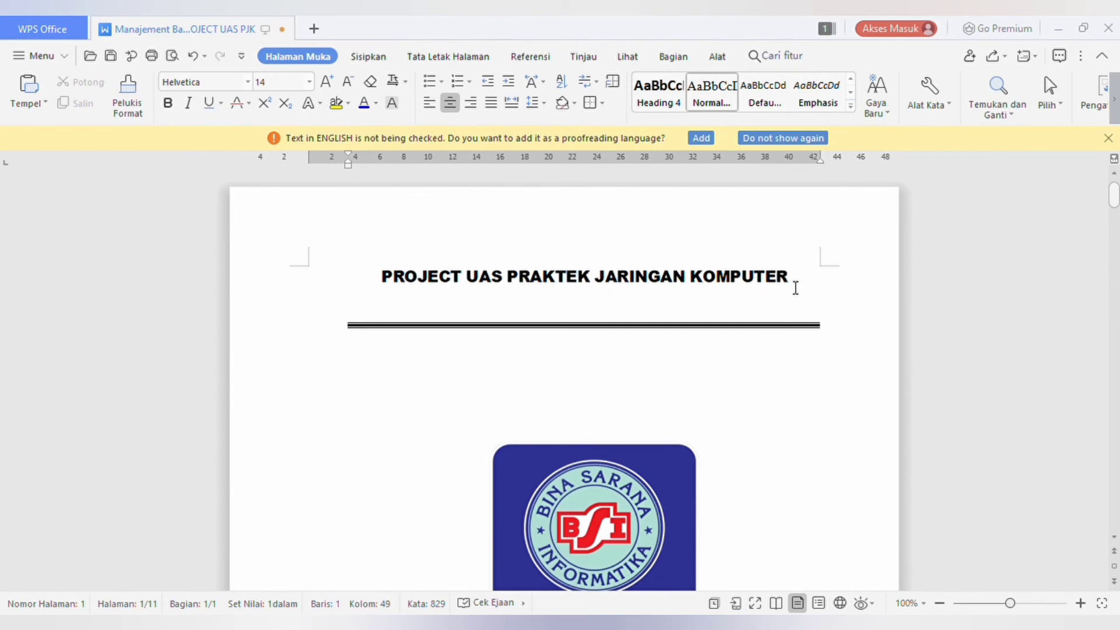
drag(1114, 195, 1117, 211)
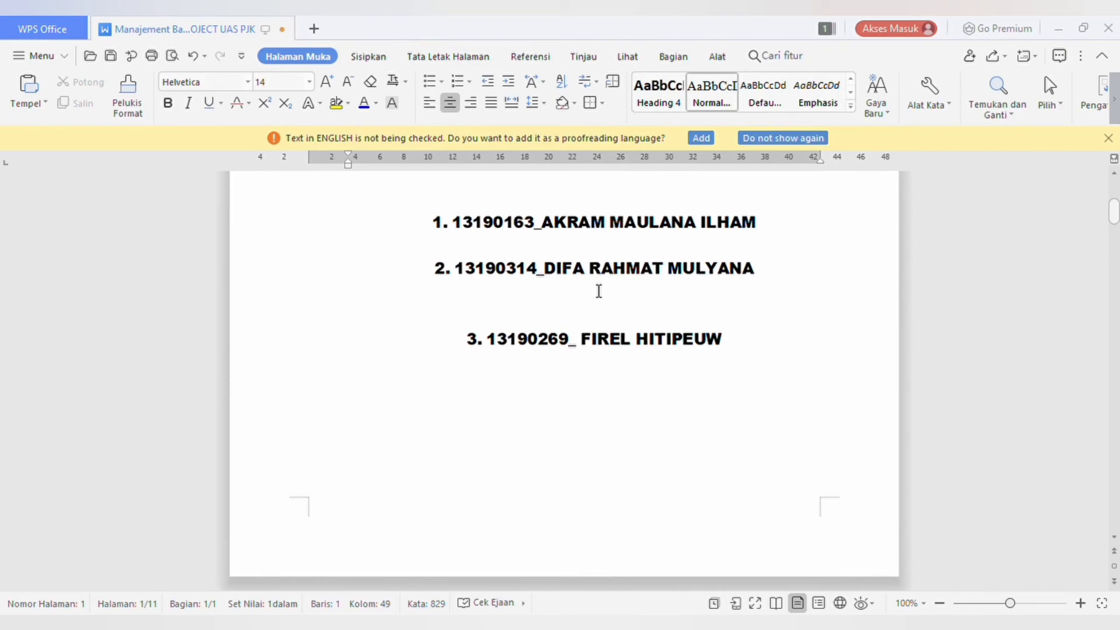
scroll(1117, 227, down, 1)
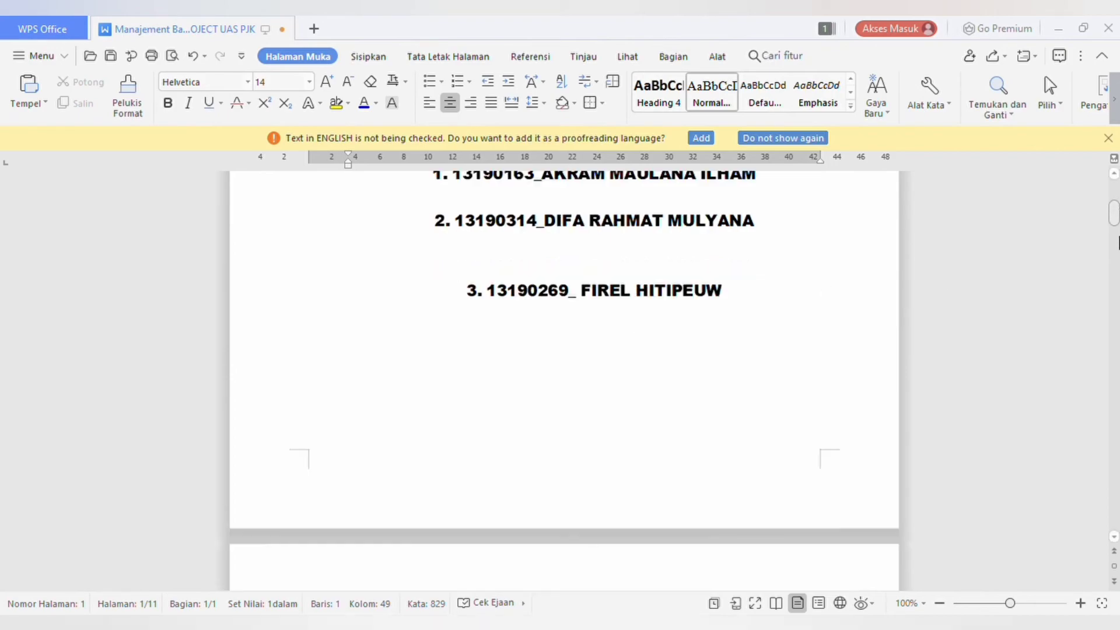
scroll(1117, 295, down, 20)
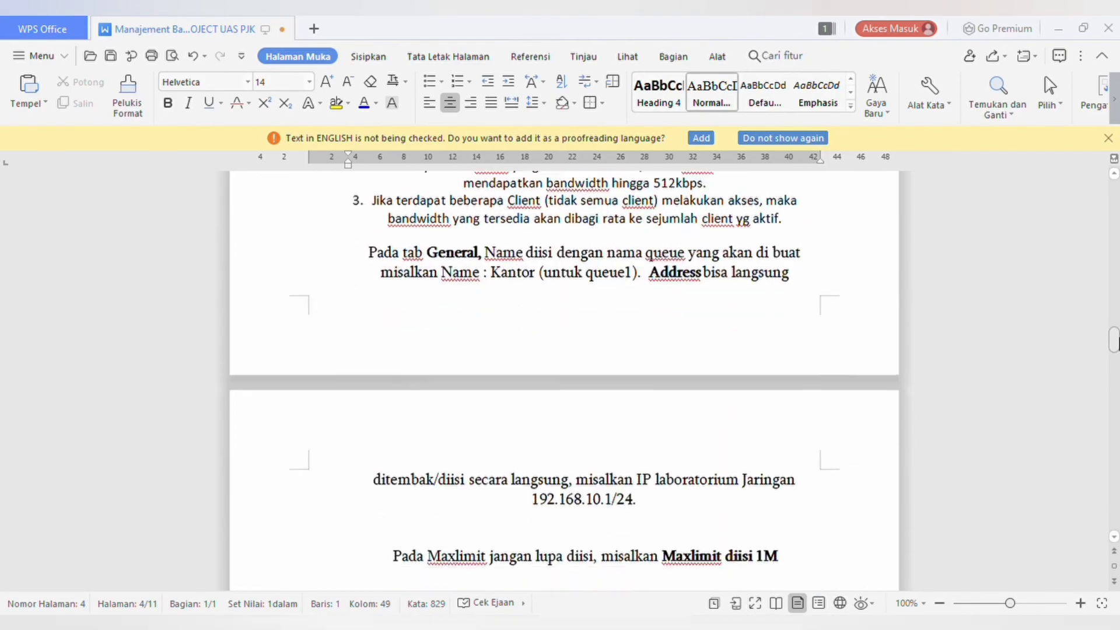
drag(1118, 352, 1118, 410)
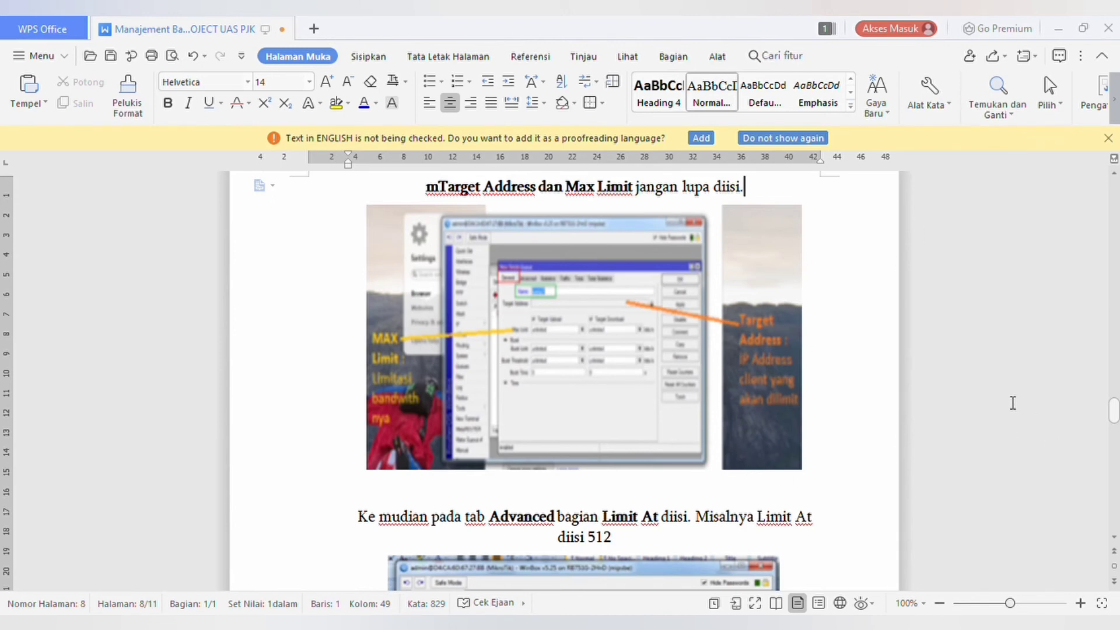
Read the report's Advanced settings instructions covering Limit At and the choice of queue1 as Parent.
key(Down)
key(Down)
key(Down)
key(Down)
key(Down)
key(Down)
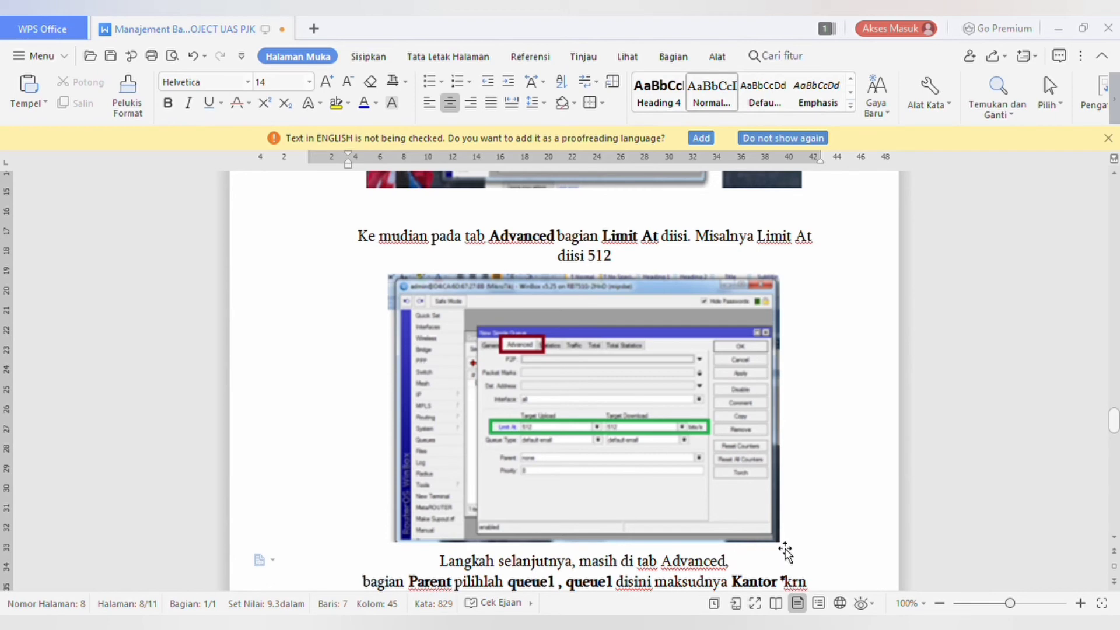
key(Down)
key(Down)
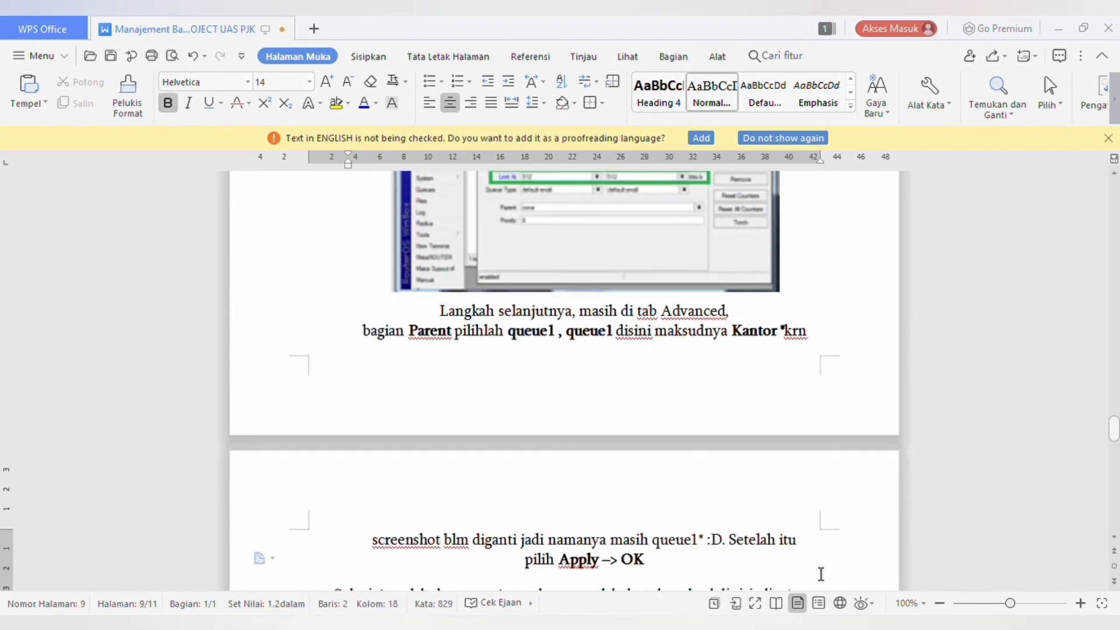
key(Down)
key(Down)
key(Down)
key(Down)
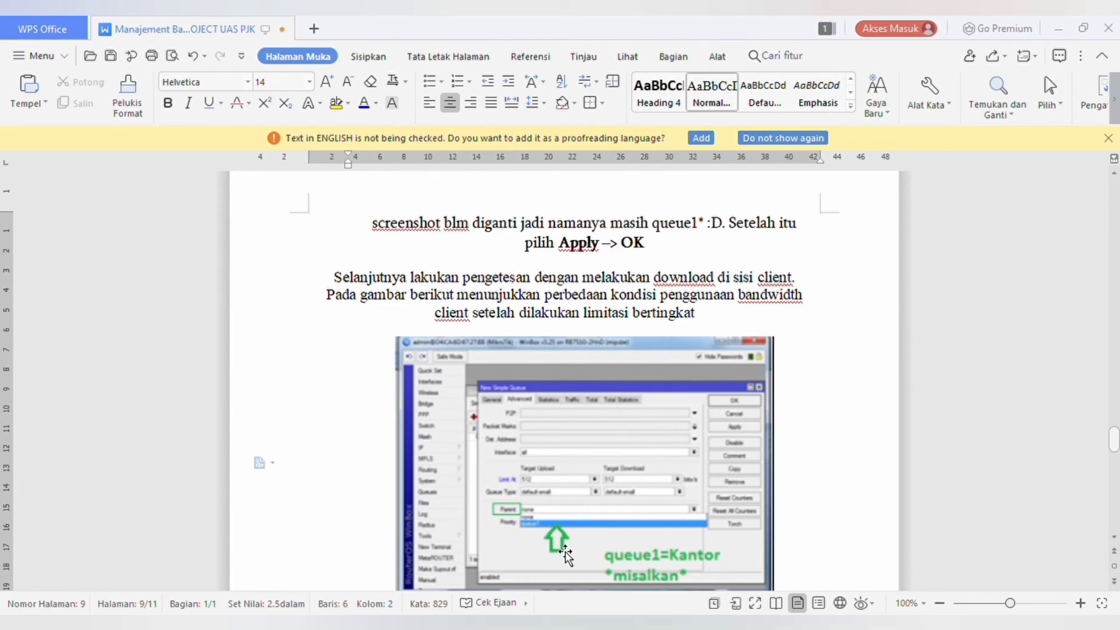
Read the report's explanation of client priority and the Queue List containing Kantor and ruang1.
key(Down)
key(Down)
key(Down)
key(Down)
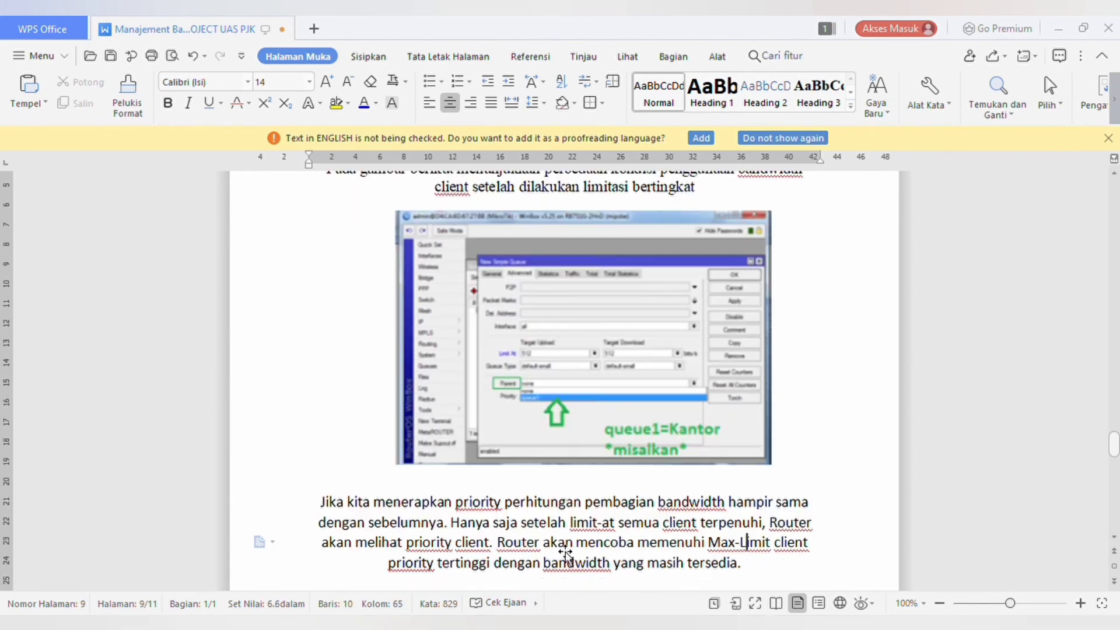
key(Down)
key(Down)
key(Down)
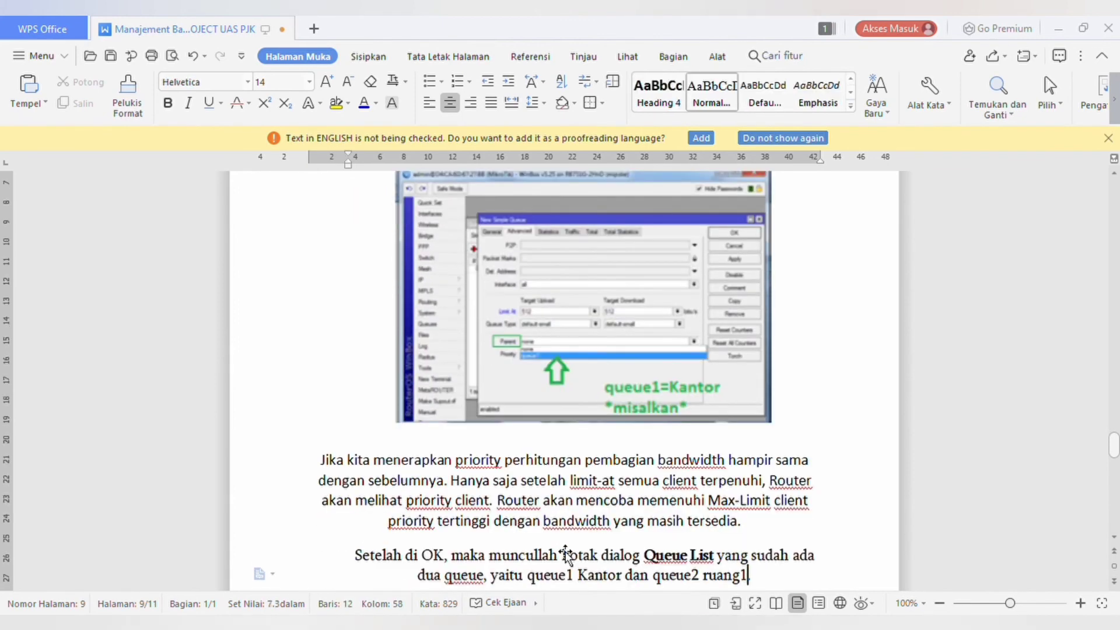
key(Down)
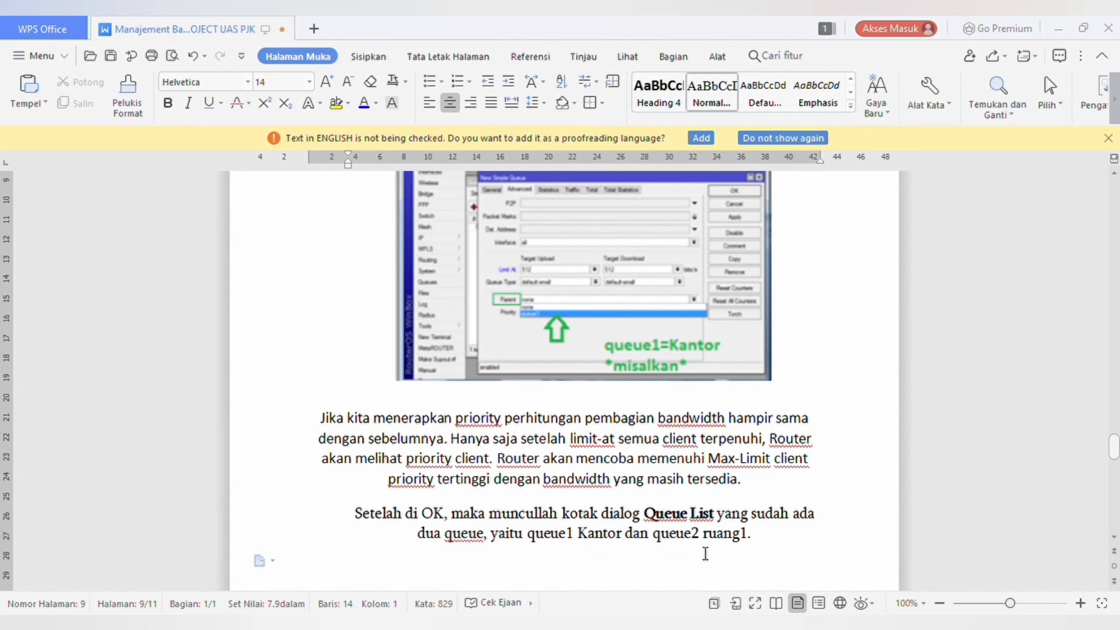
Read the report's Bypass Traffic Lokal section, including the two-LAN example and the simple queue rule order.
key(Down)
key(Down)
key(Down)
key(Down)
key(Down)
key(Down)
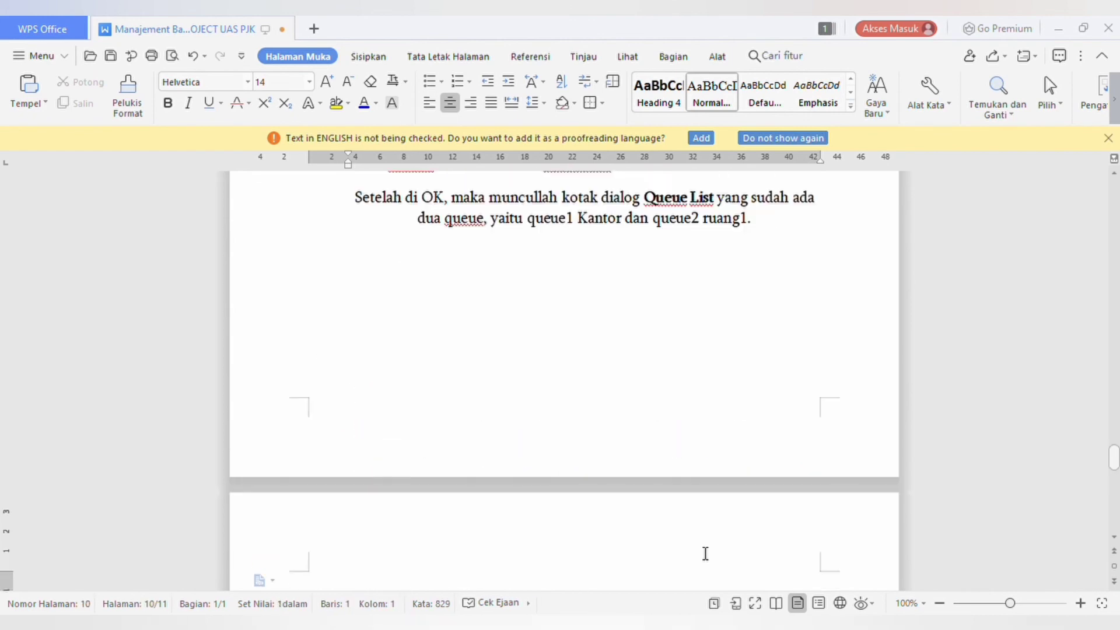
key(Down)
key(Down)
key(Down)
key(Down)
key(Down)
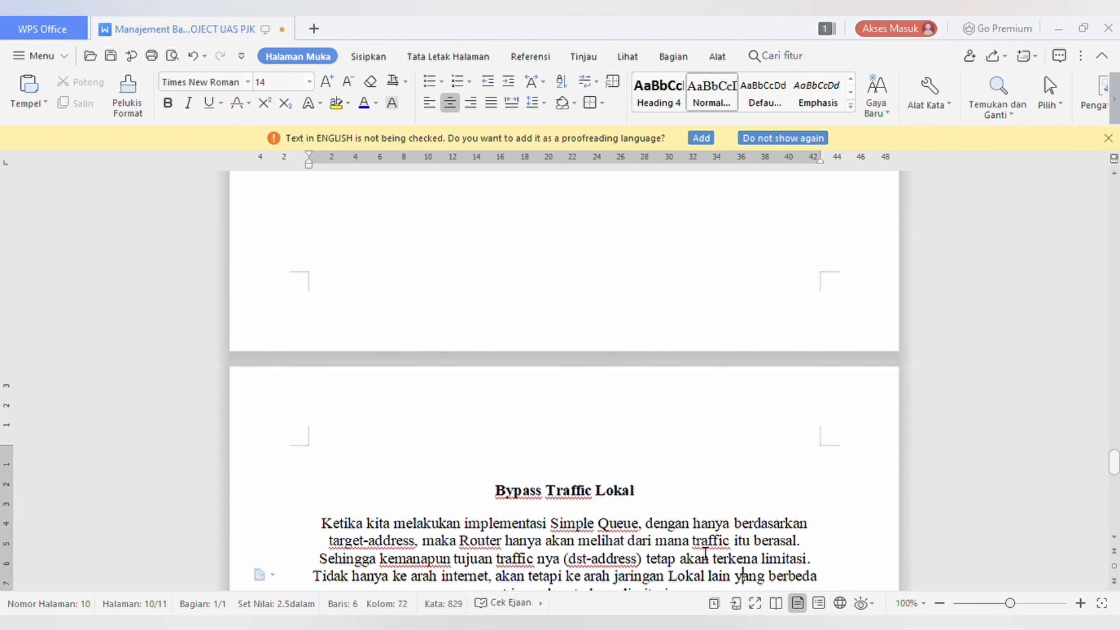
key(Down)
key(Down)
key(Down)
key(Down)
key(Down)
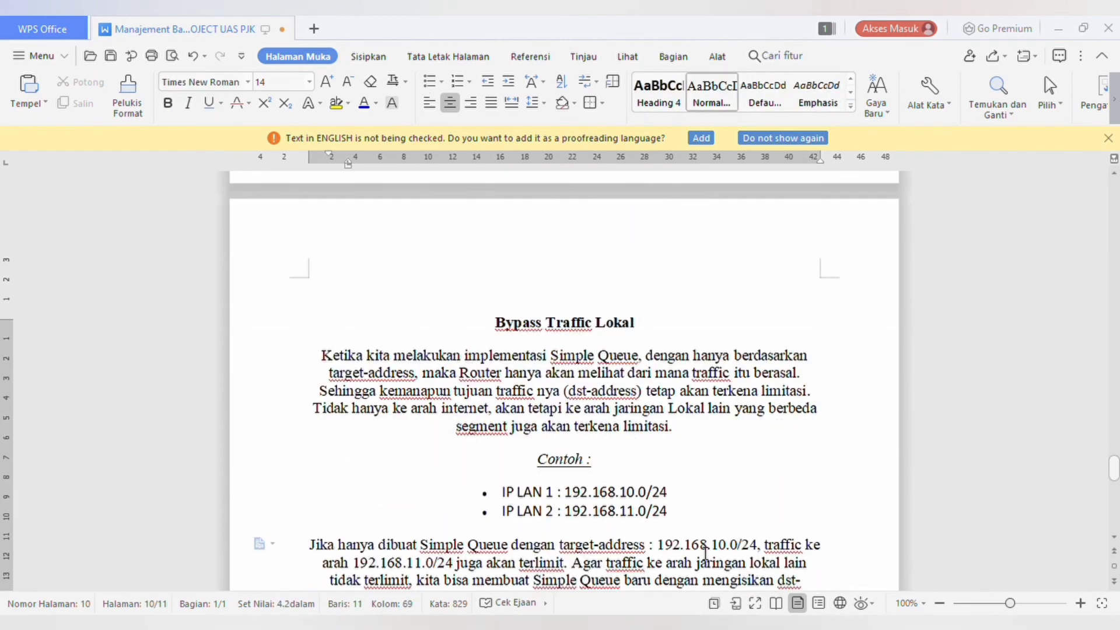
key(Down)
key(Down)
key(Down)
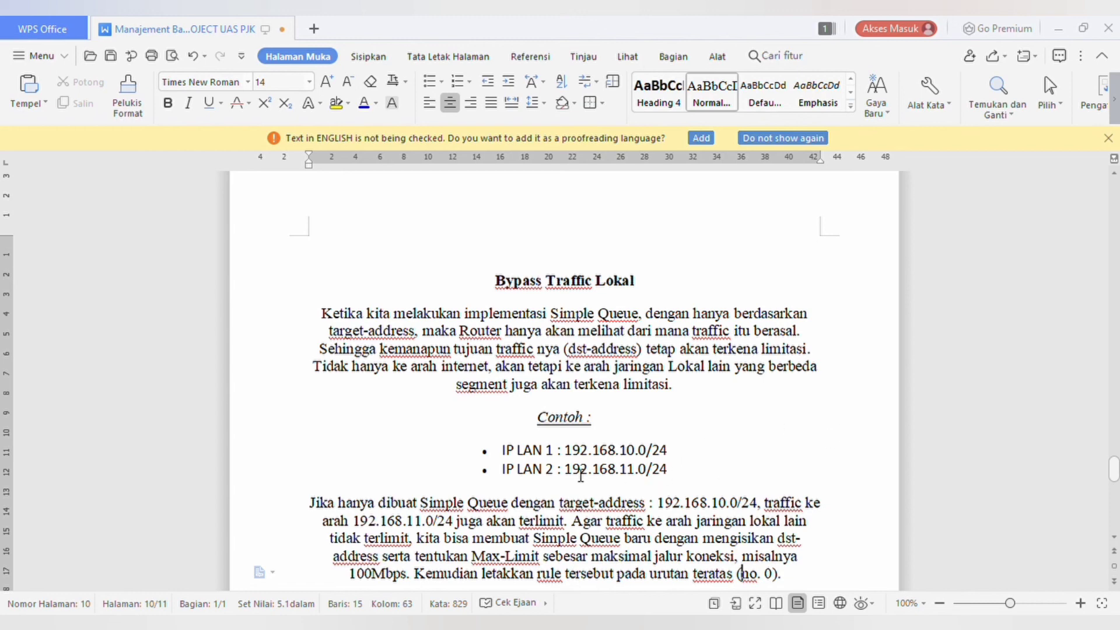
key(Down)
key(Down)
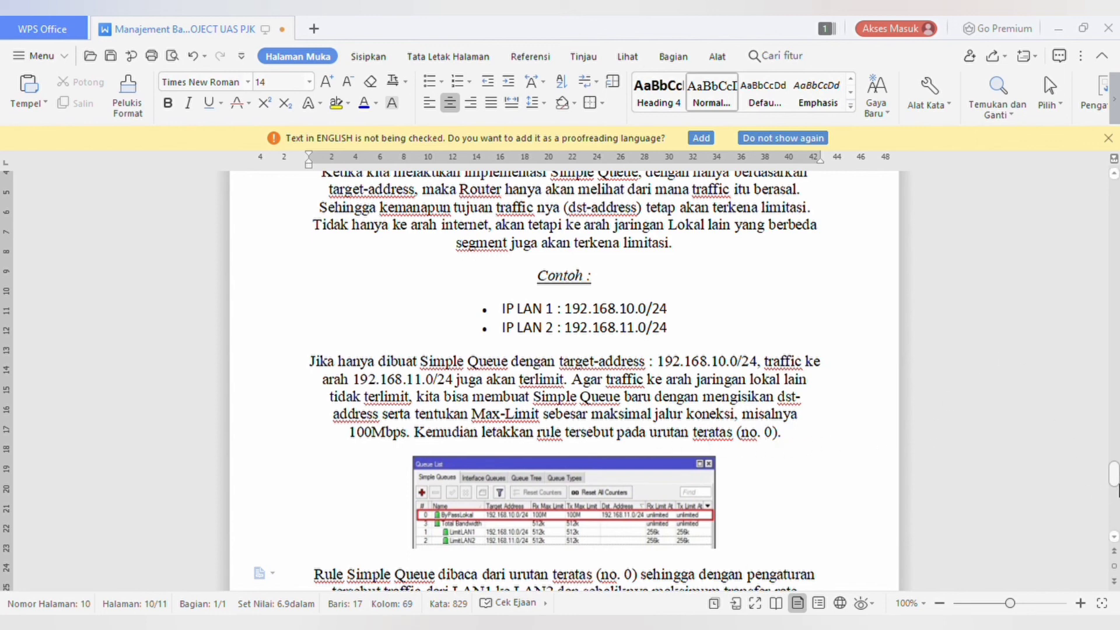
scroll(1114, 475, down, 5)
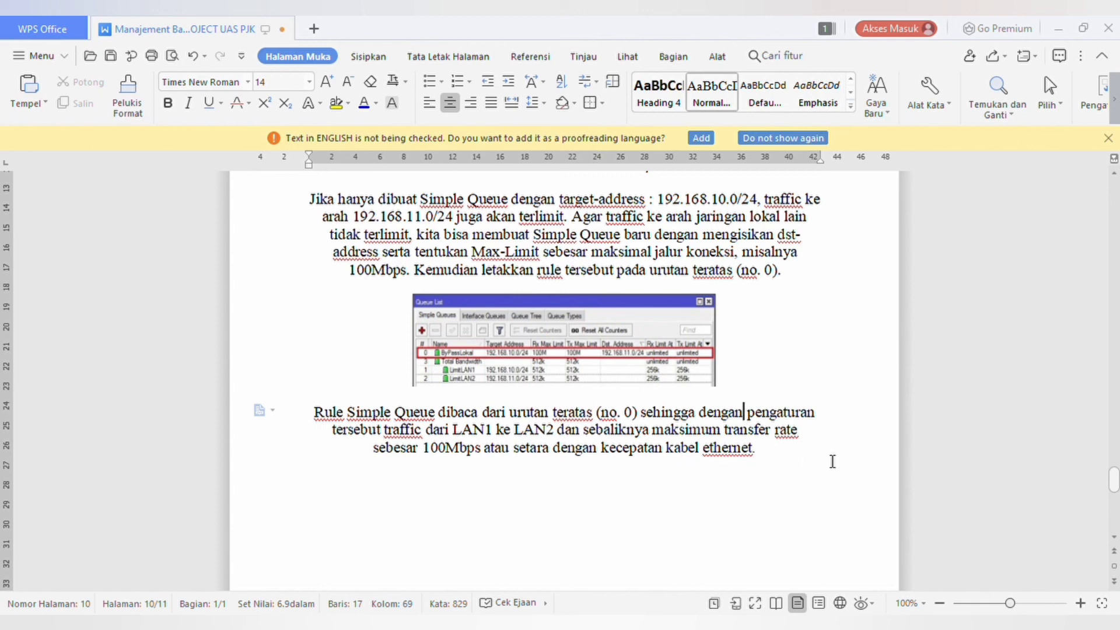
Review the report's closing page with the final Queue List illustration, then return to the cover page.
key(Down)
key(Down)
key(Down)
key(Down)
key(Down)
key(Down)
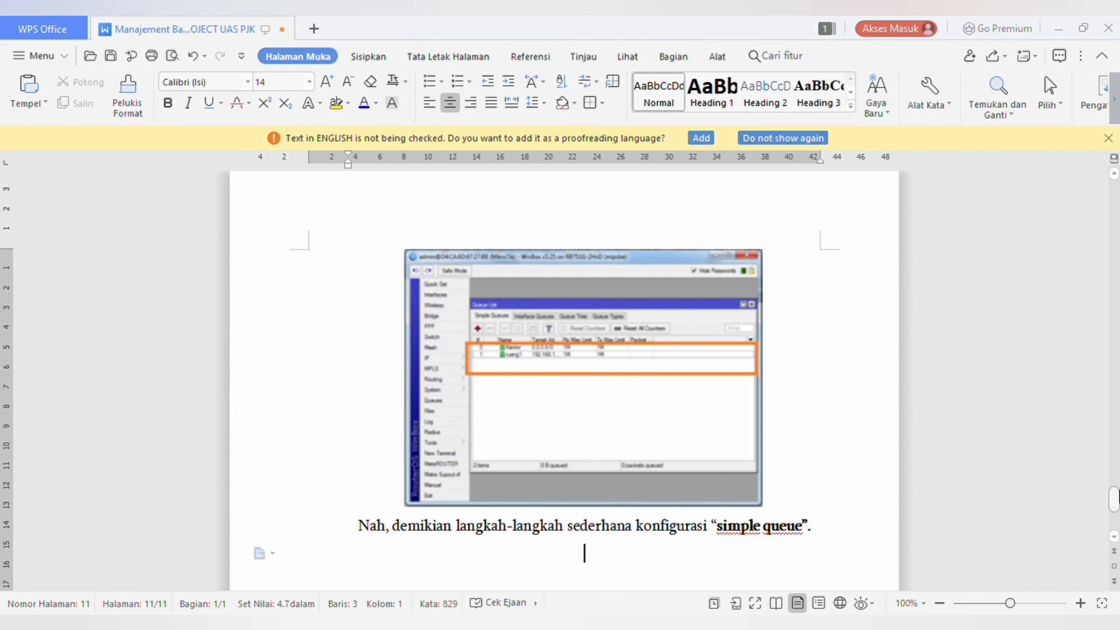
scroll(1115, 499, down, 3)
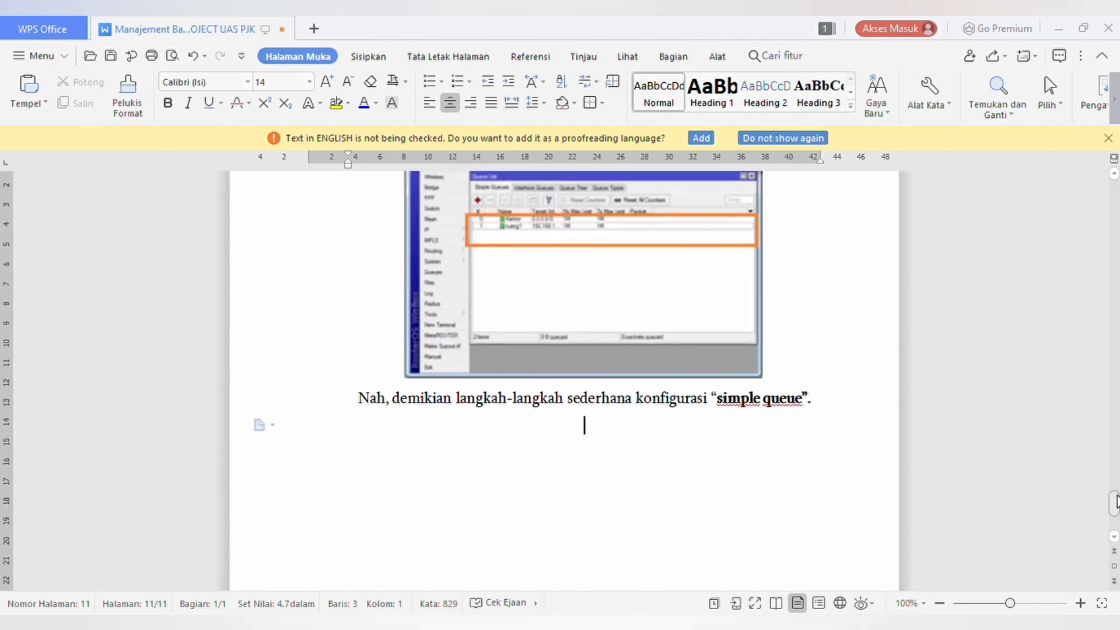
drag(1115, 502, 1117, 194)
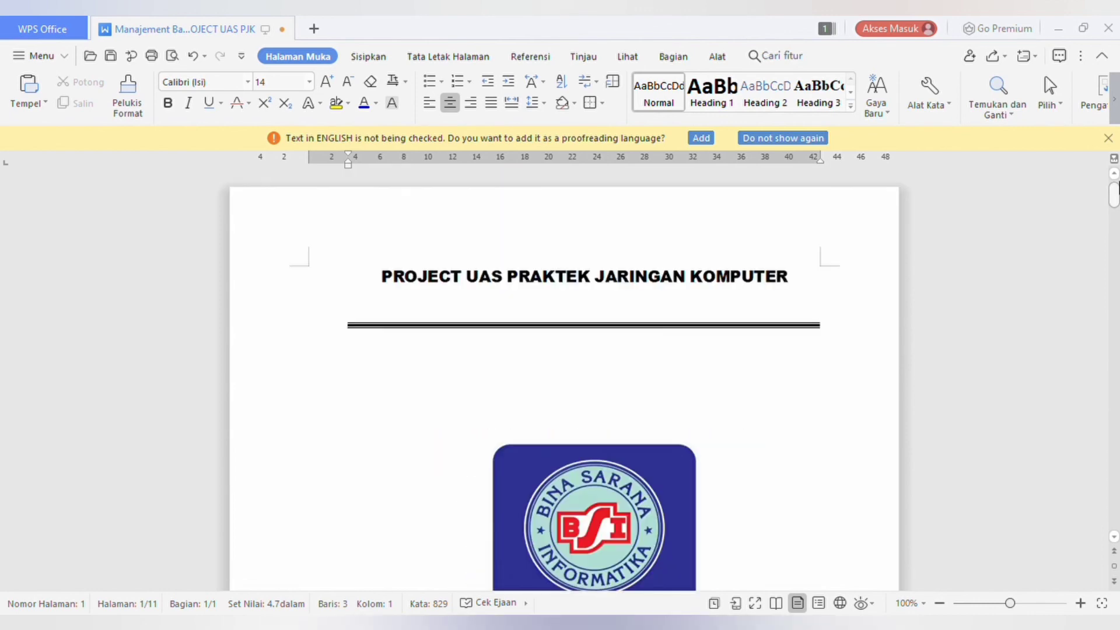